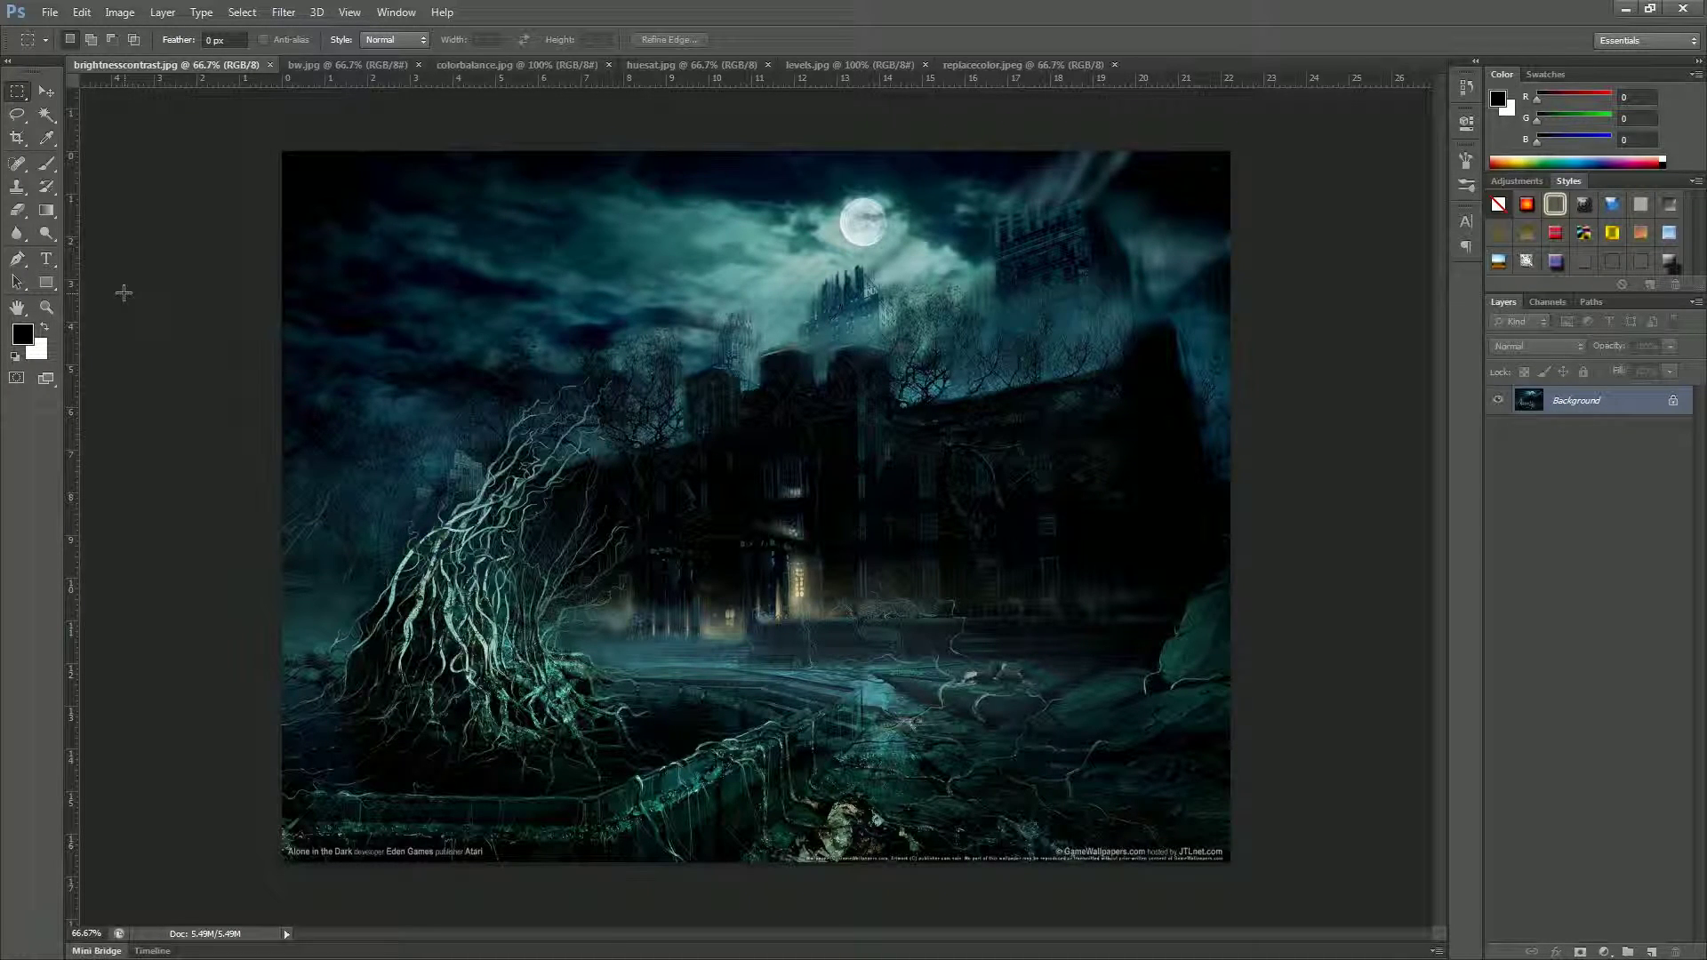
- Browse the Image > Adjustments menu, then show the Adjustments panel's adjustment-layer icons
left_click(109, 13)
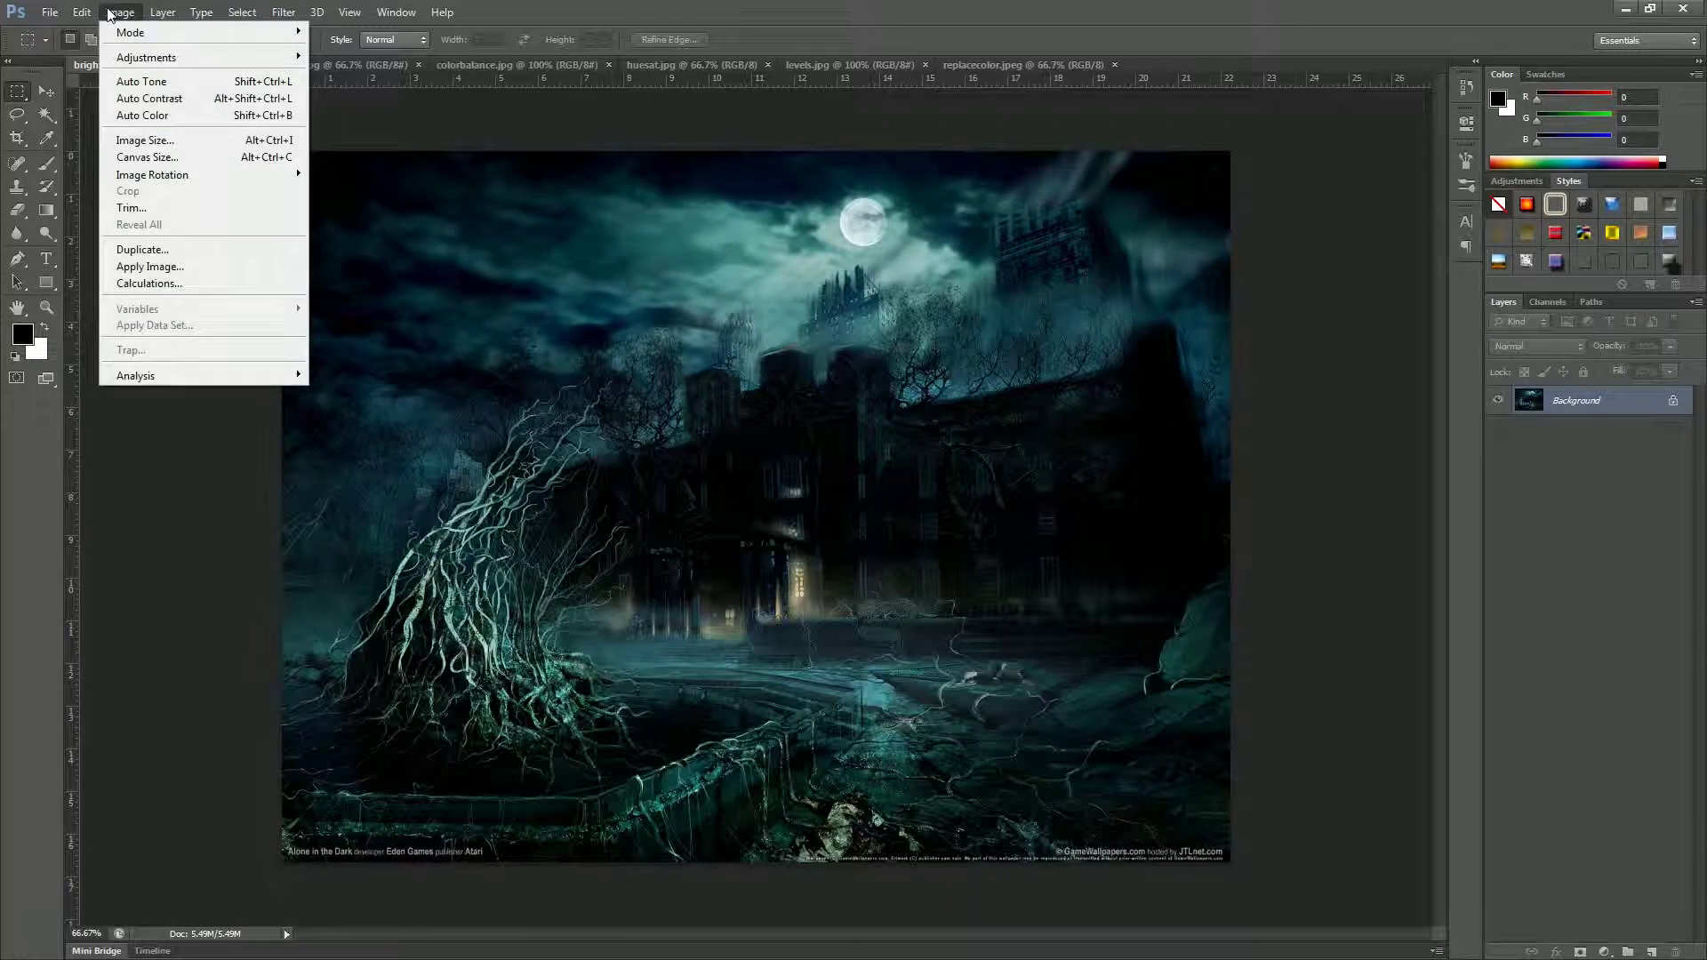
mouse_move(143, 64)
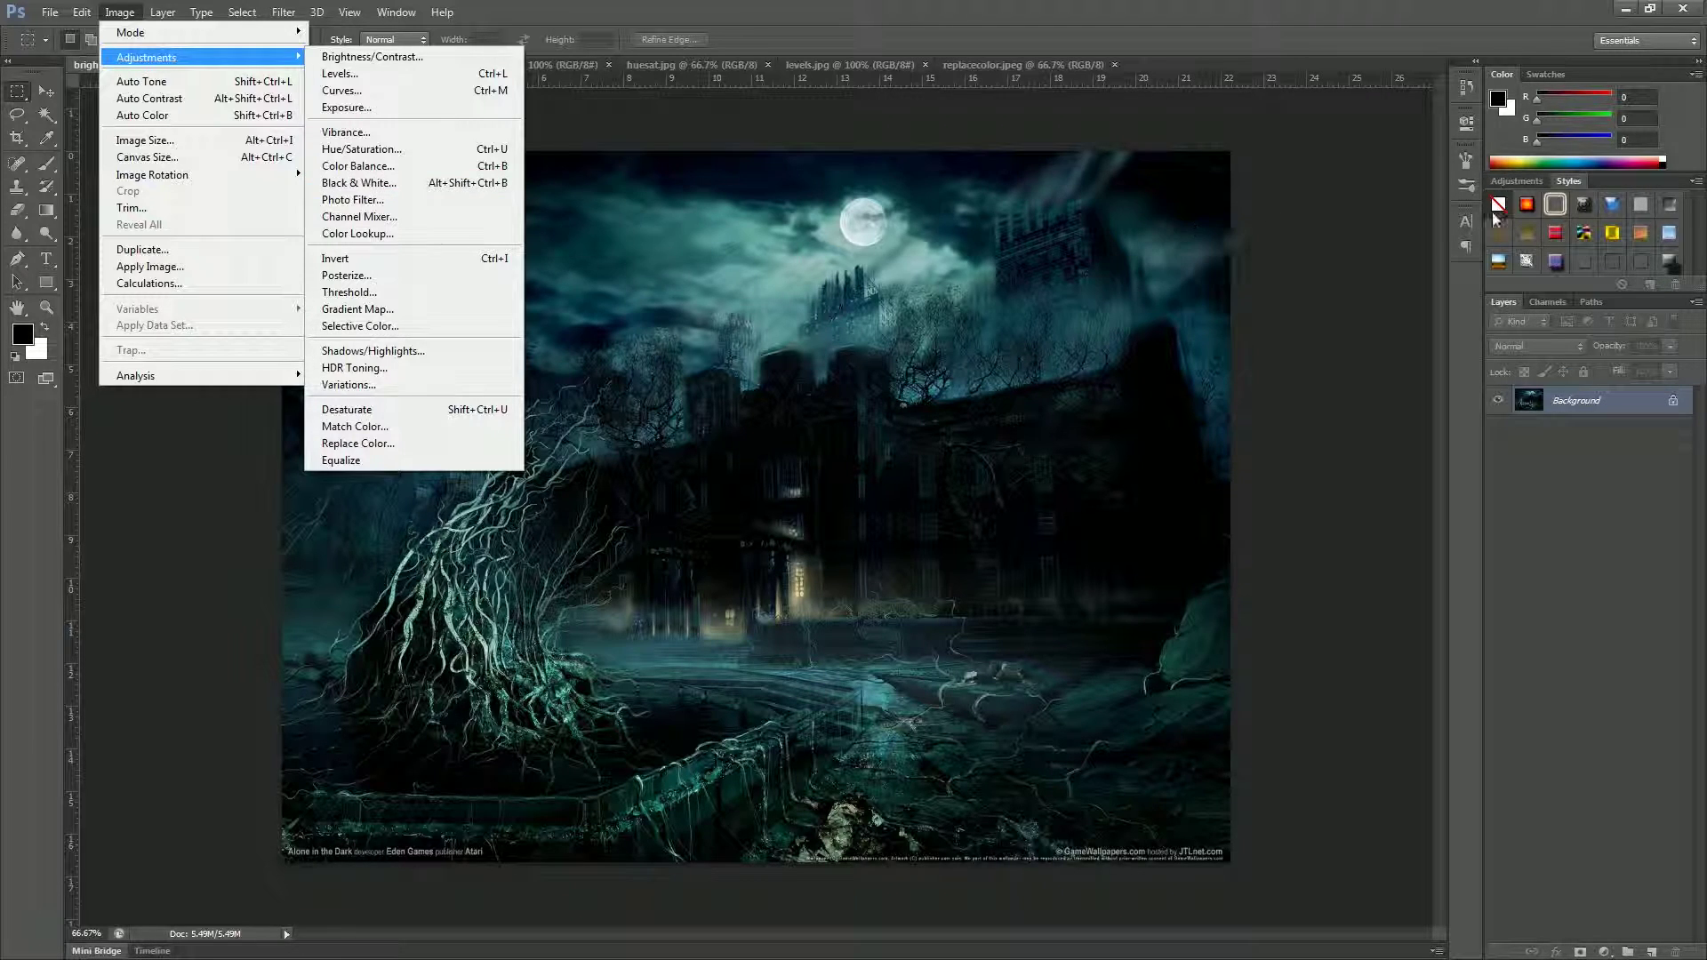
left_click(1526, 181)
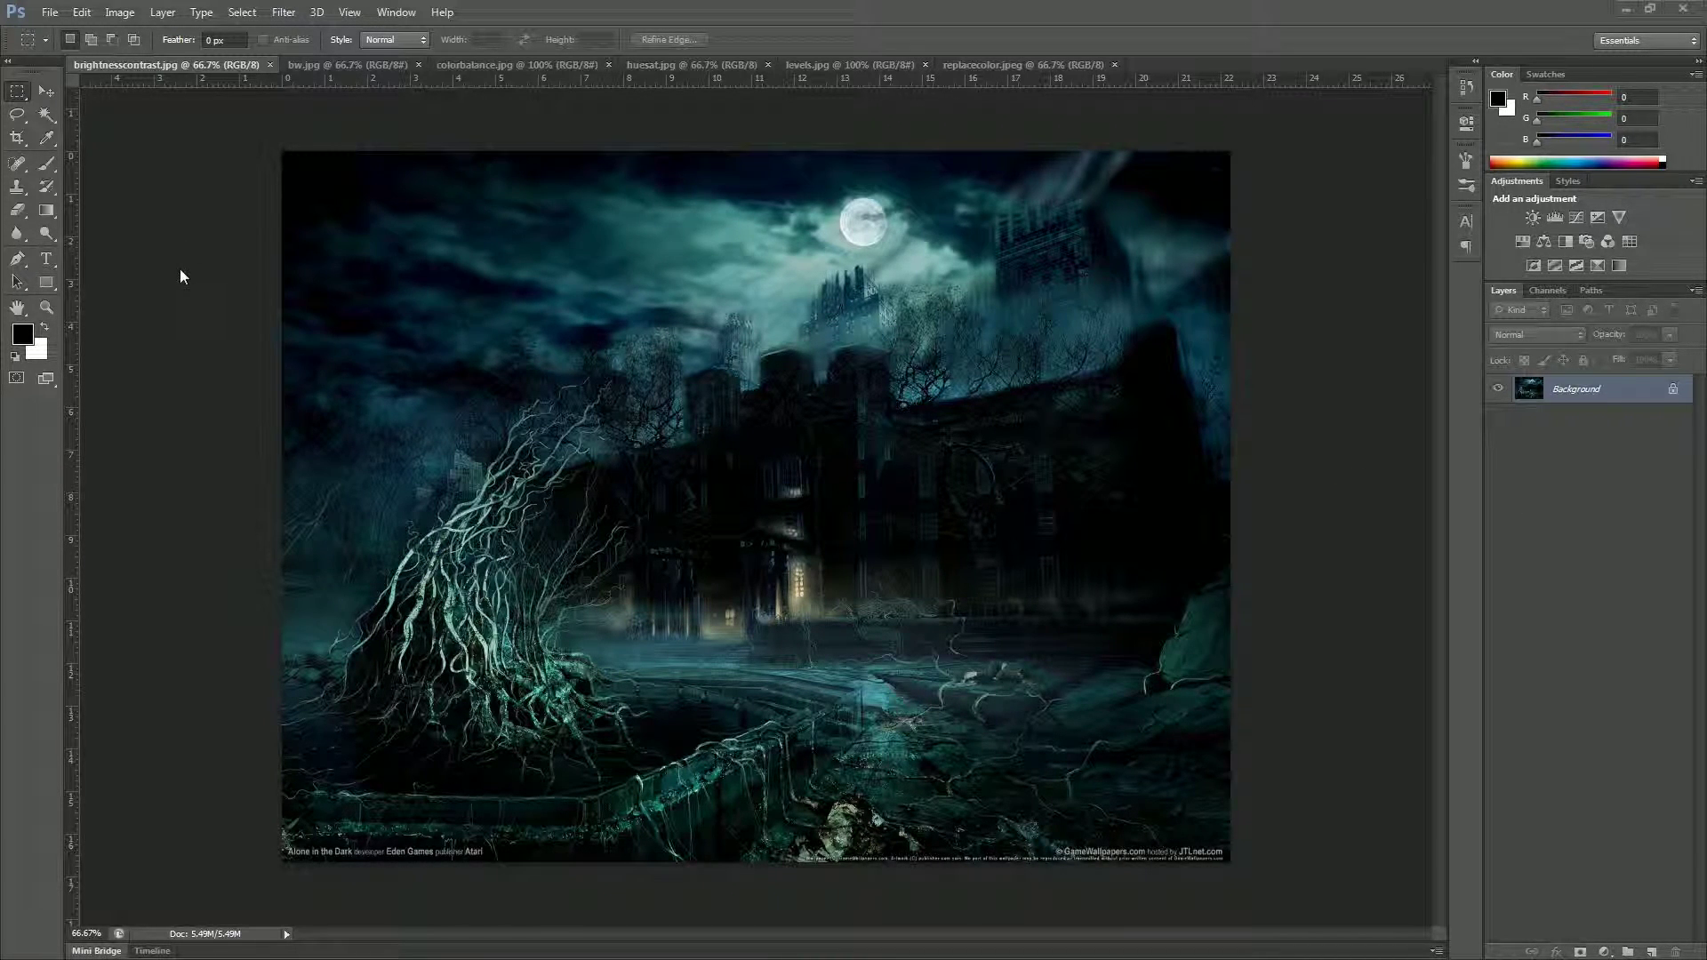
left_click(134, 17)
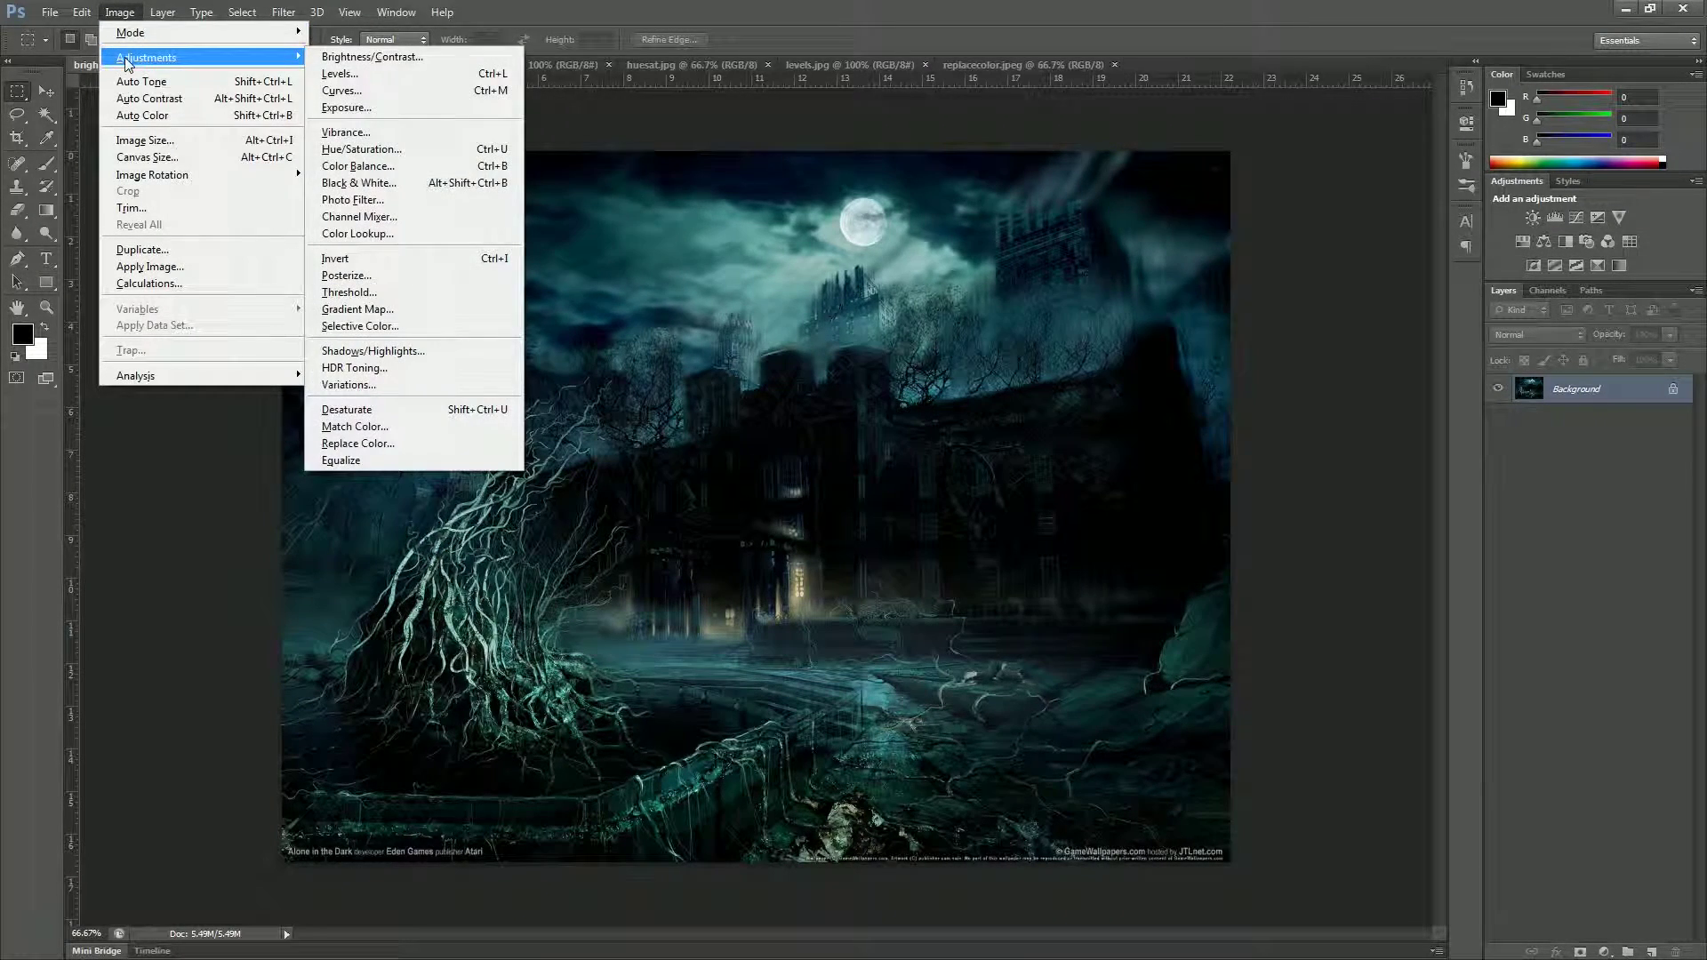
left_click(403, 57)
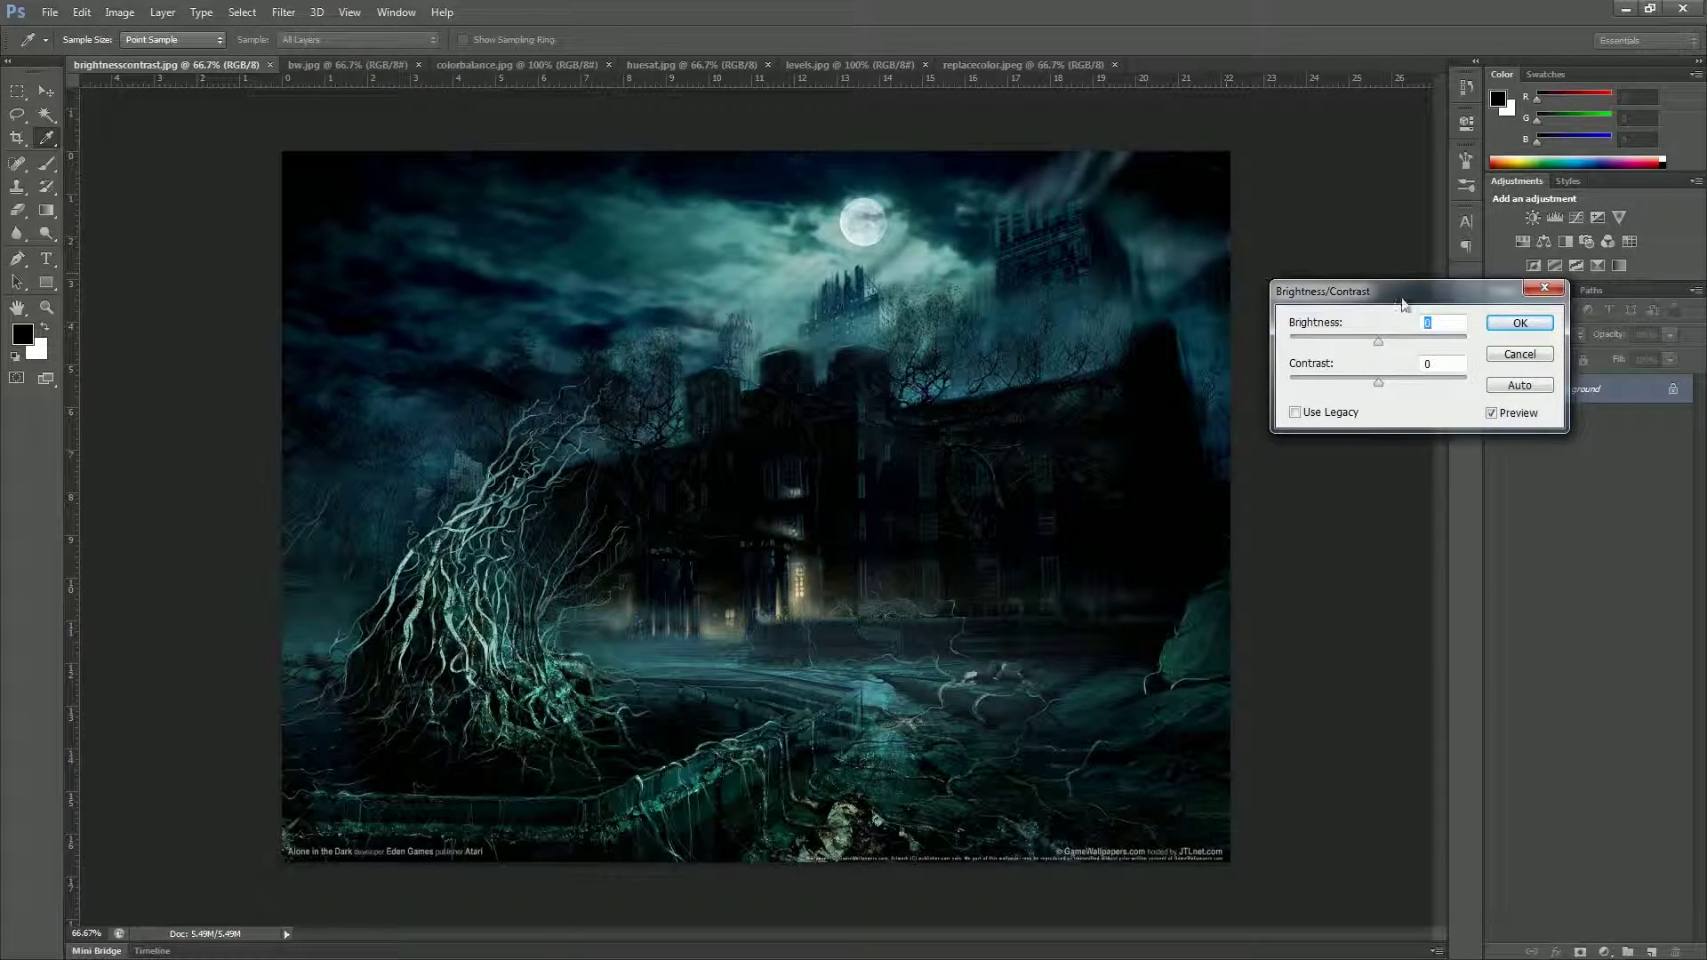
left_click_drag(1403, 302, 1258, 384)
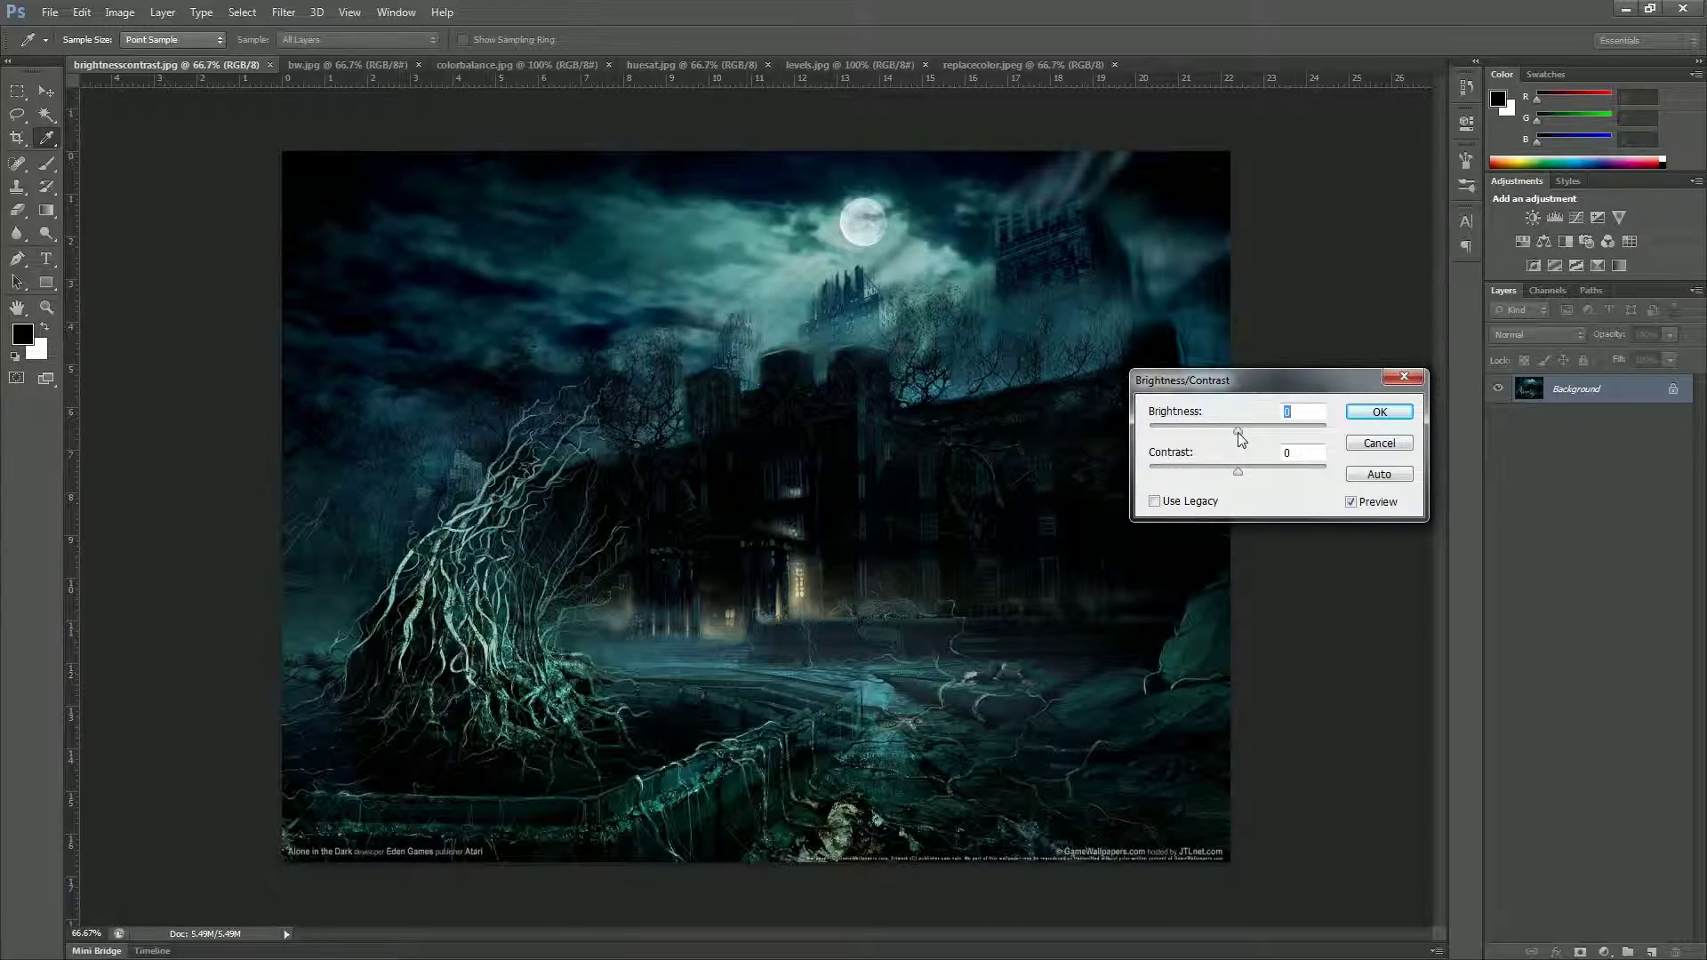
mouse_move(1239, 434)
left_mouse_down()
mouse_move(1352, 436)
mouse_move(1096, 455)
mouse_move(1240, 449)
left_mouse_up()
key("Up")
key("Up")
key("Up")
key("Up")
key("Up")
left_click_drag(1240, 450, 996, 475)
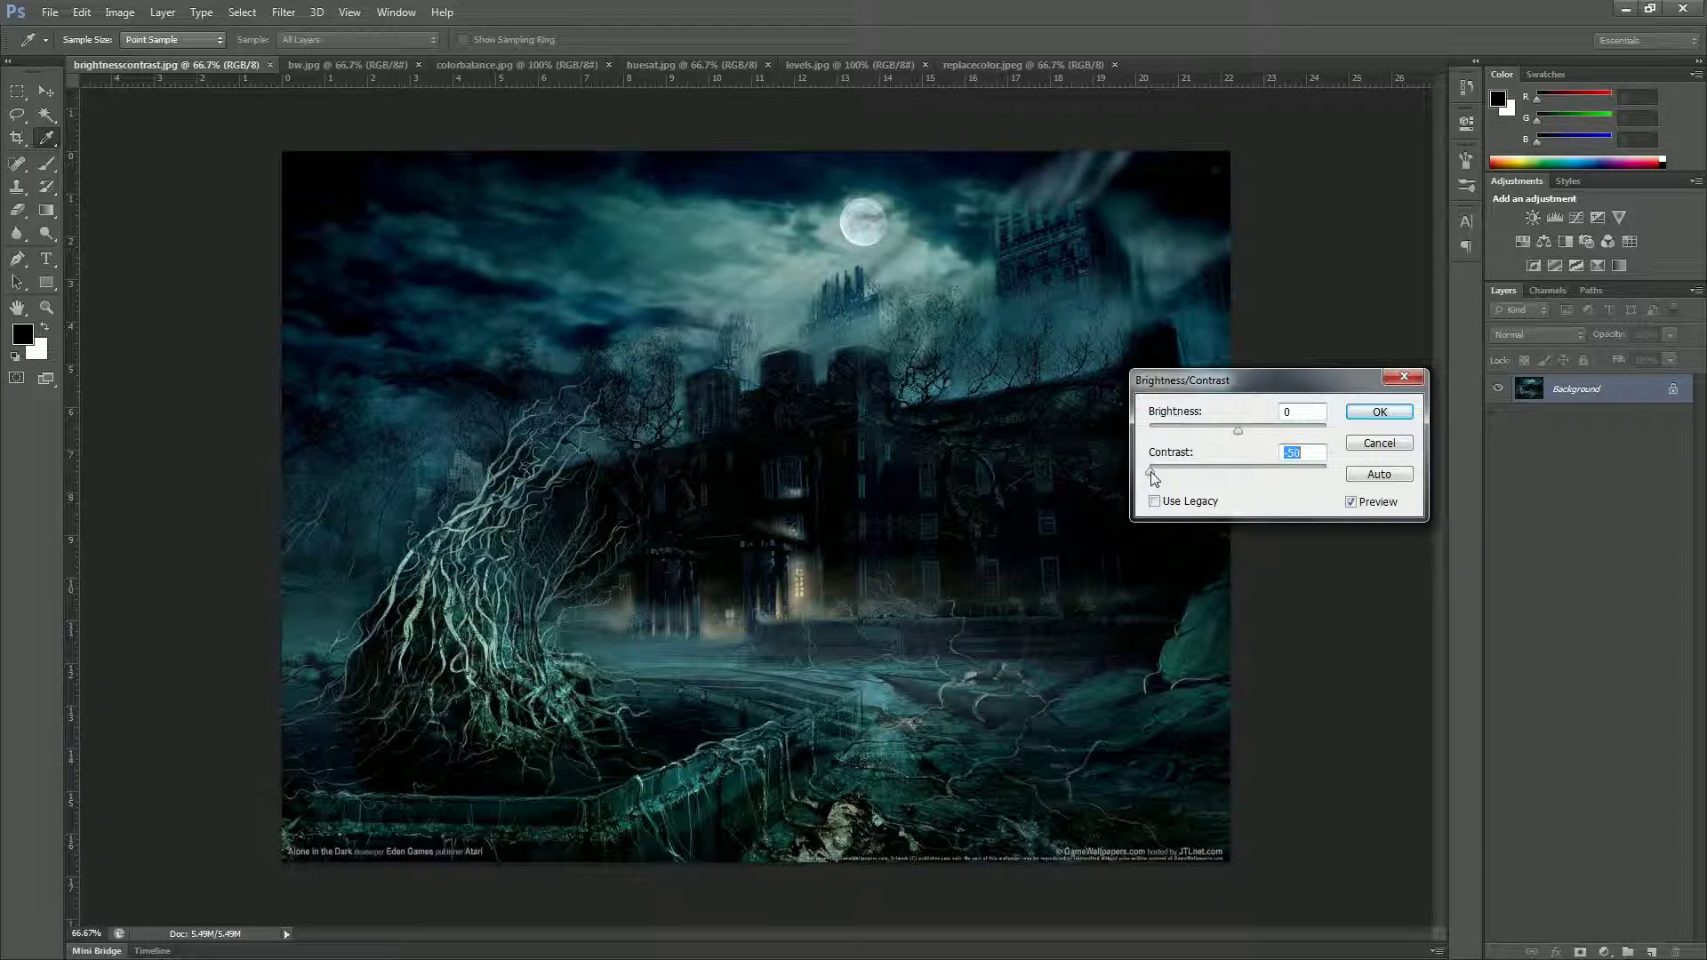
left_click_drag(1150, 471, 1325, 472)
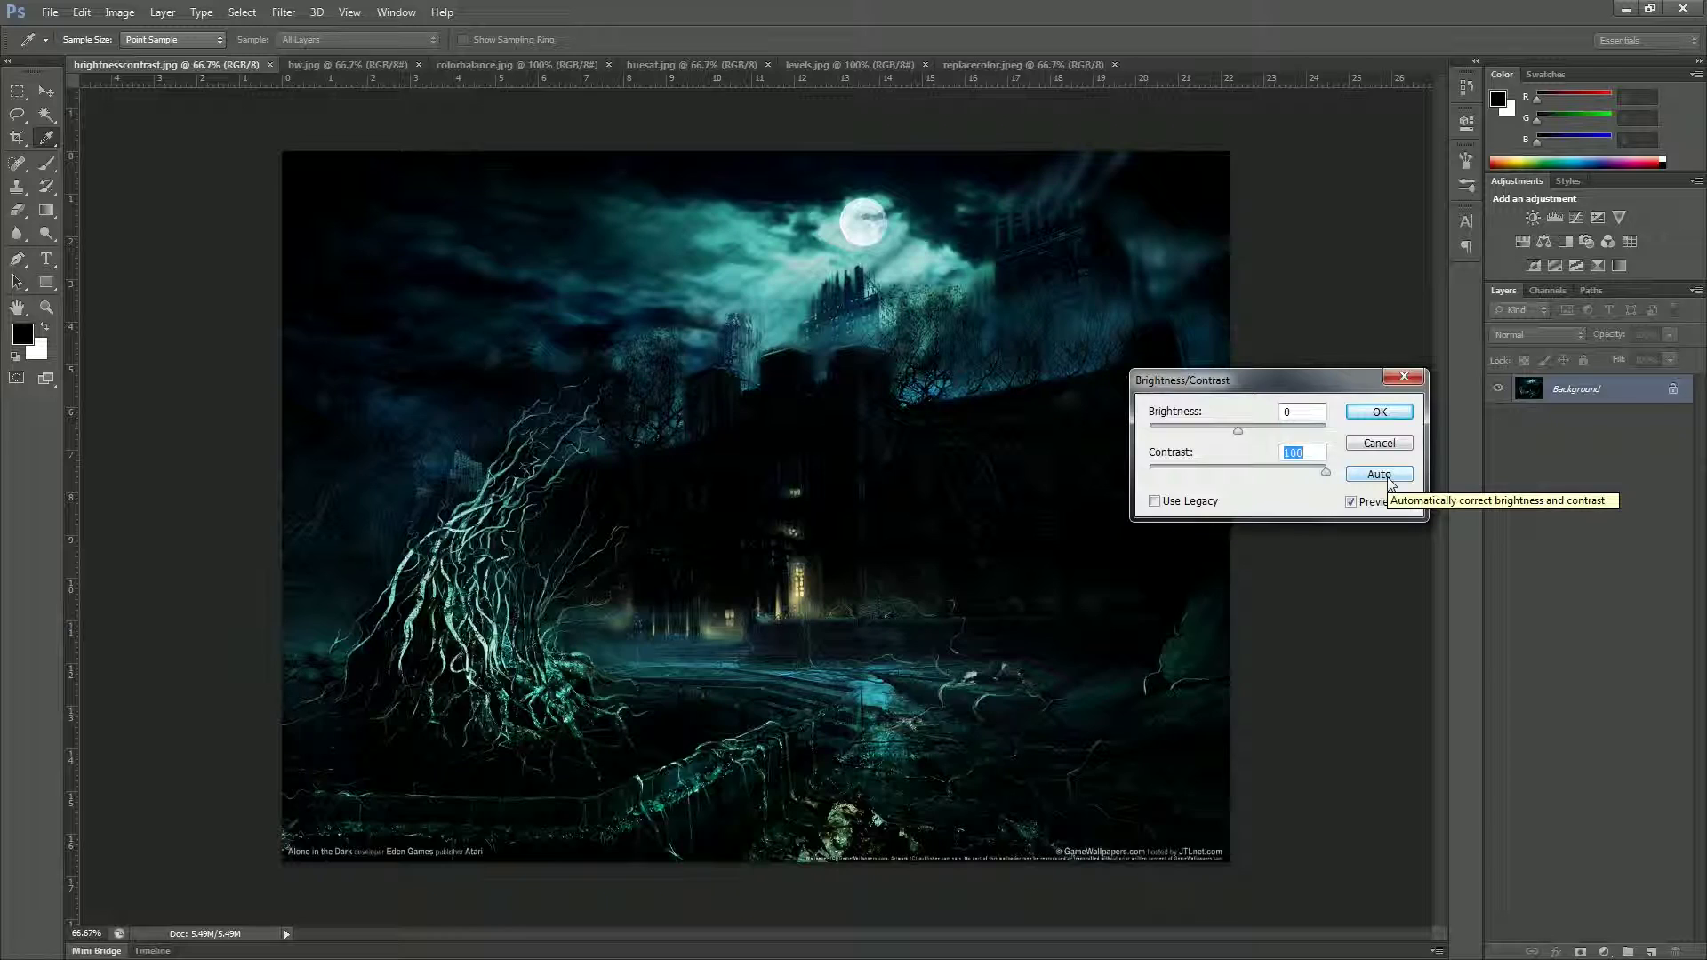
left_click(1379, 475)
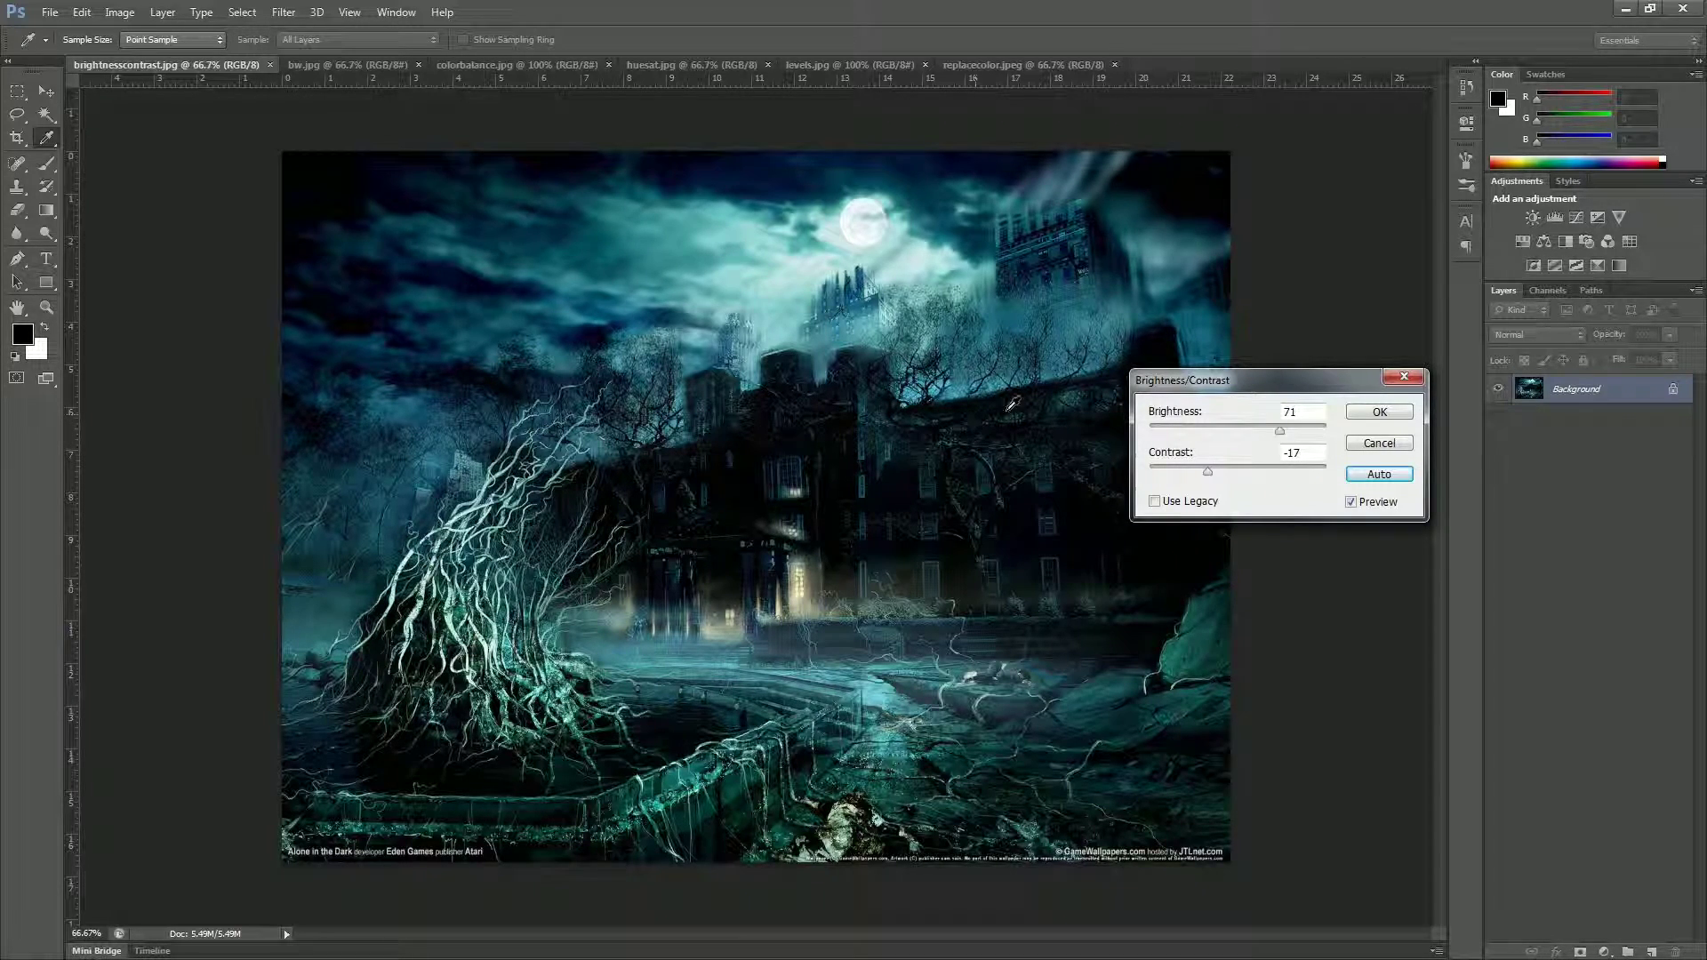
left_click(1380, 443)
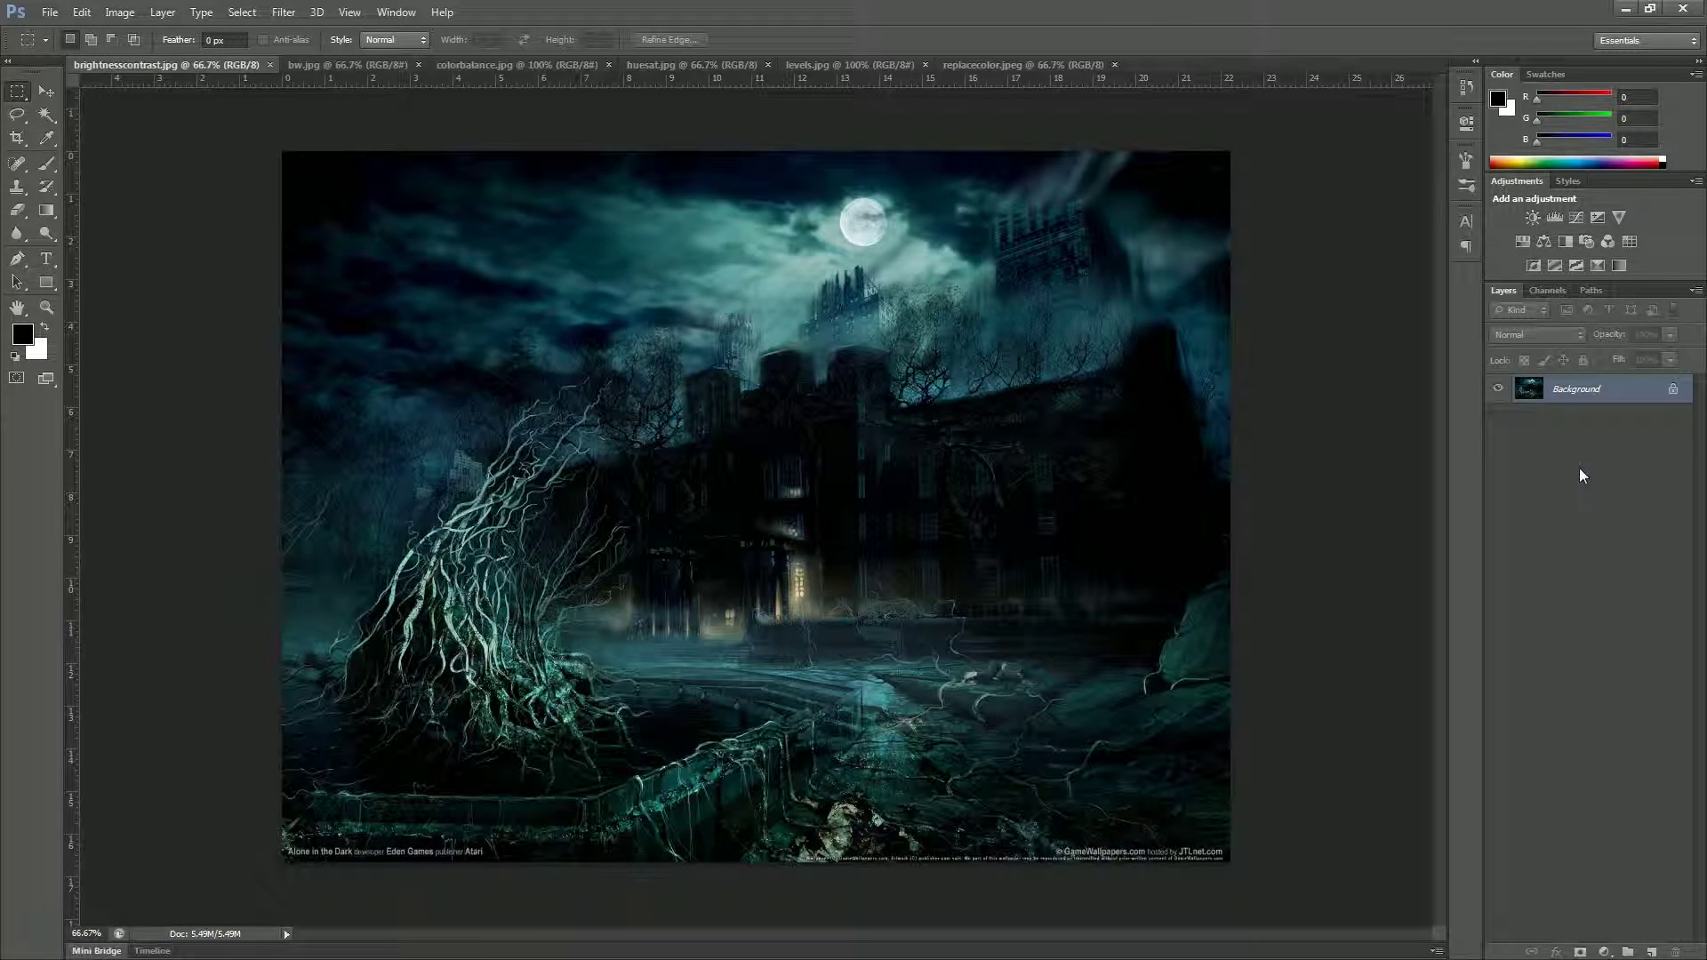
- Add a Brightness/Contrast layer to the castle with brightness 71 and contrast -17
left_click(1531, 217)
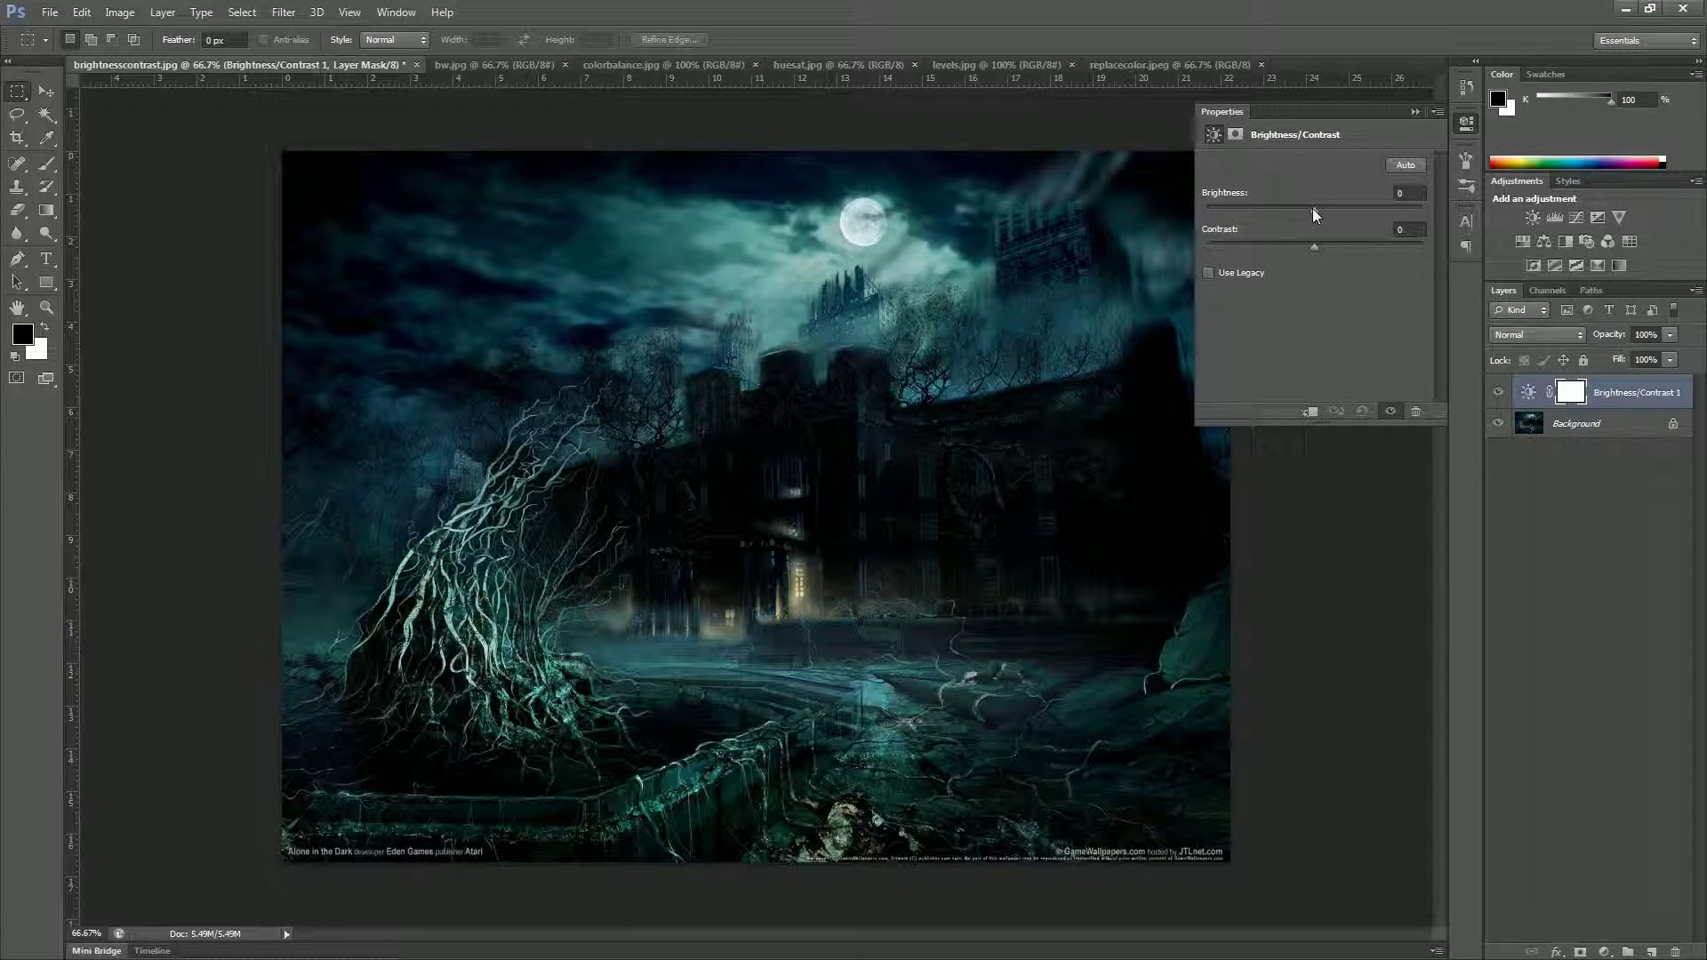
left_click_drag(1313, 208, 1327, 208)
type("71")
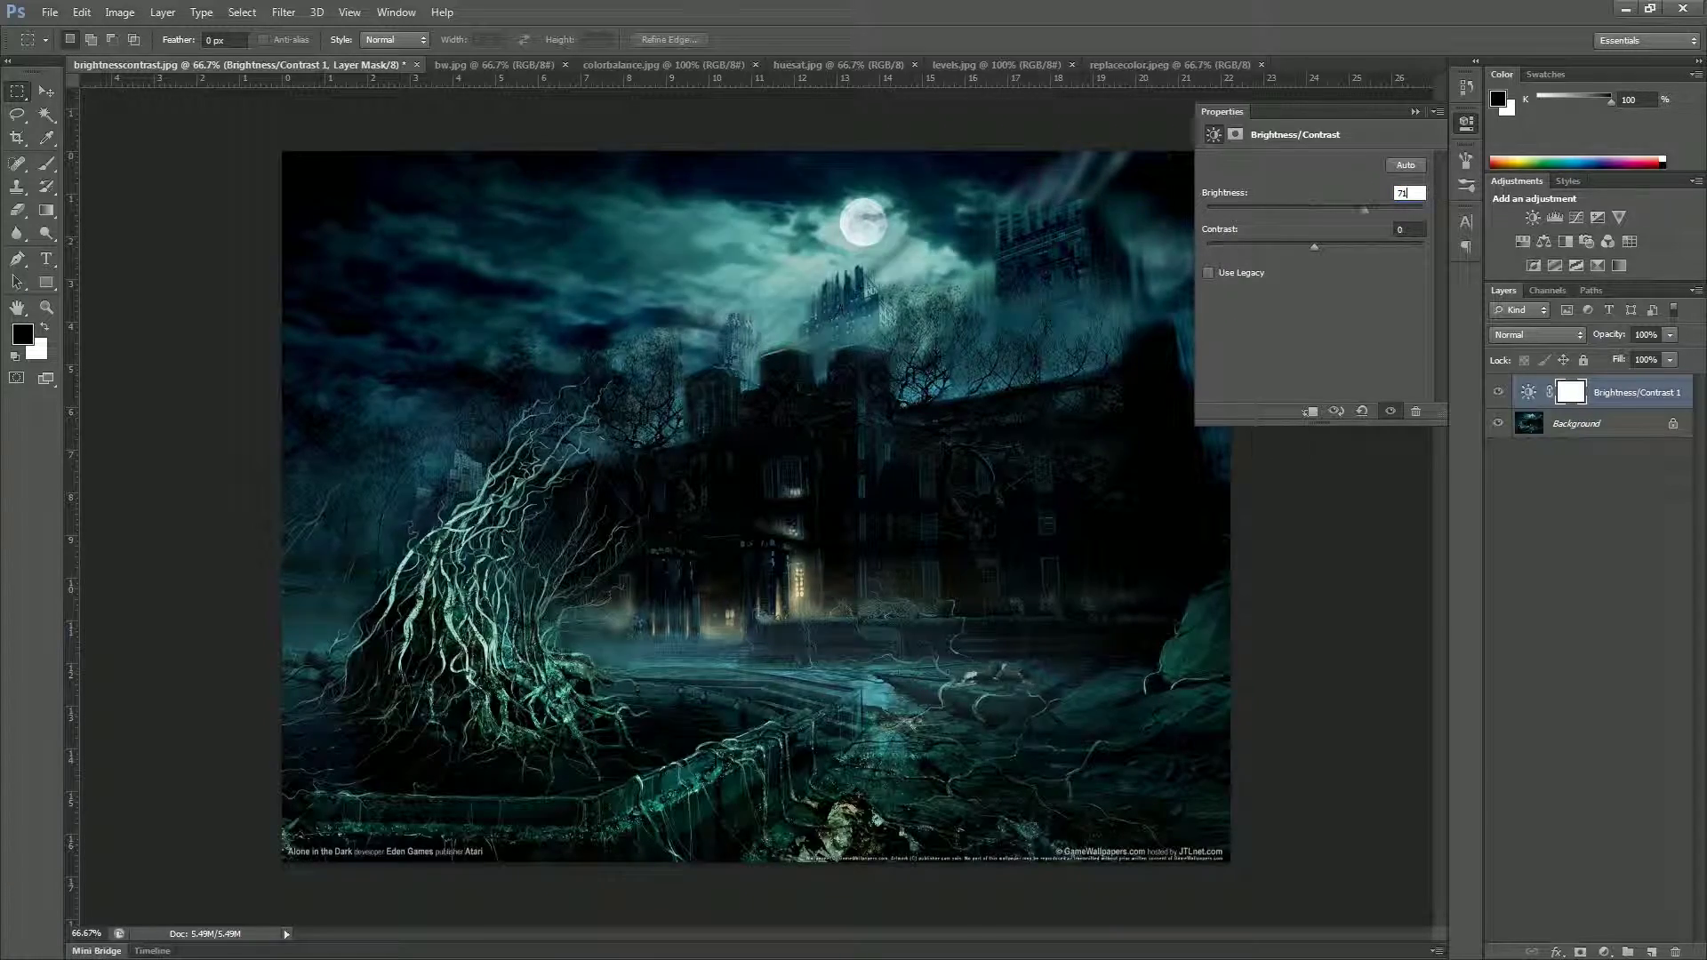
key("Tab")
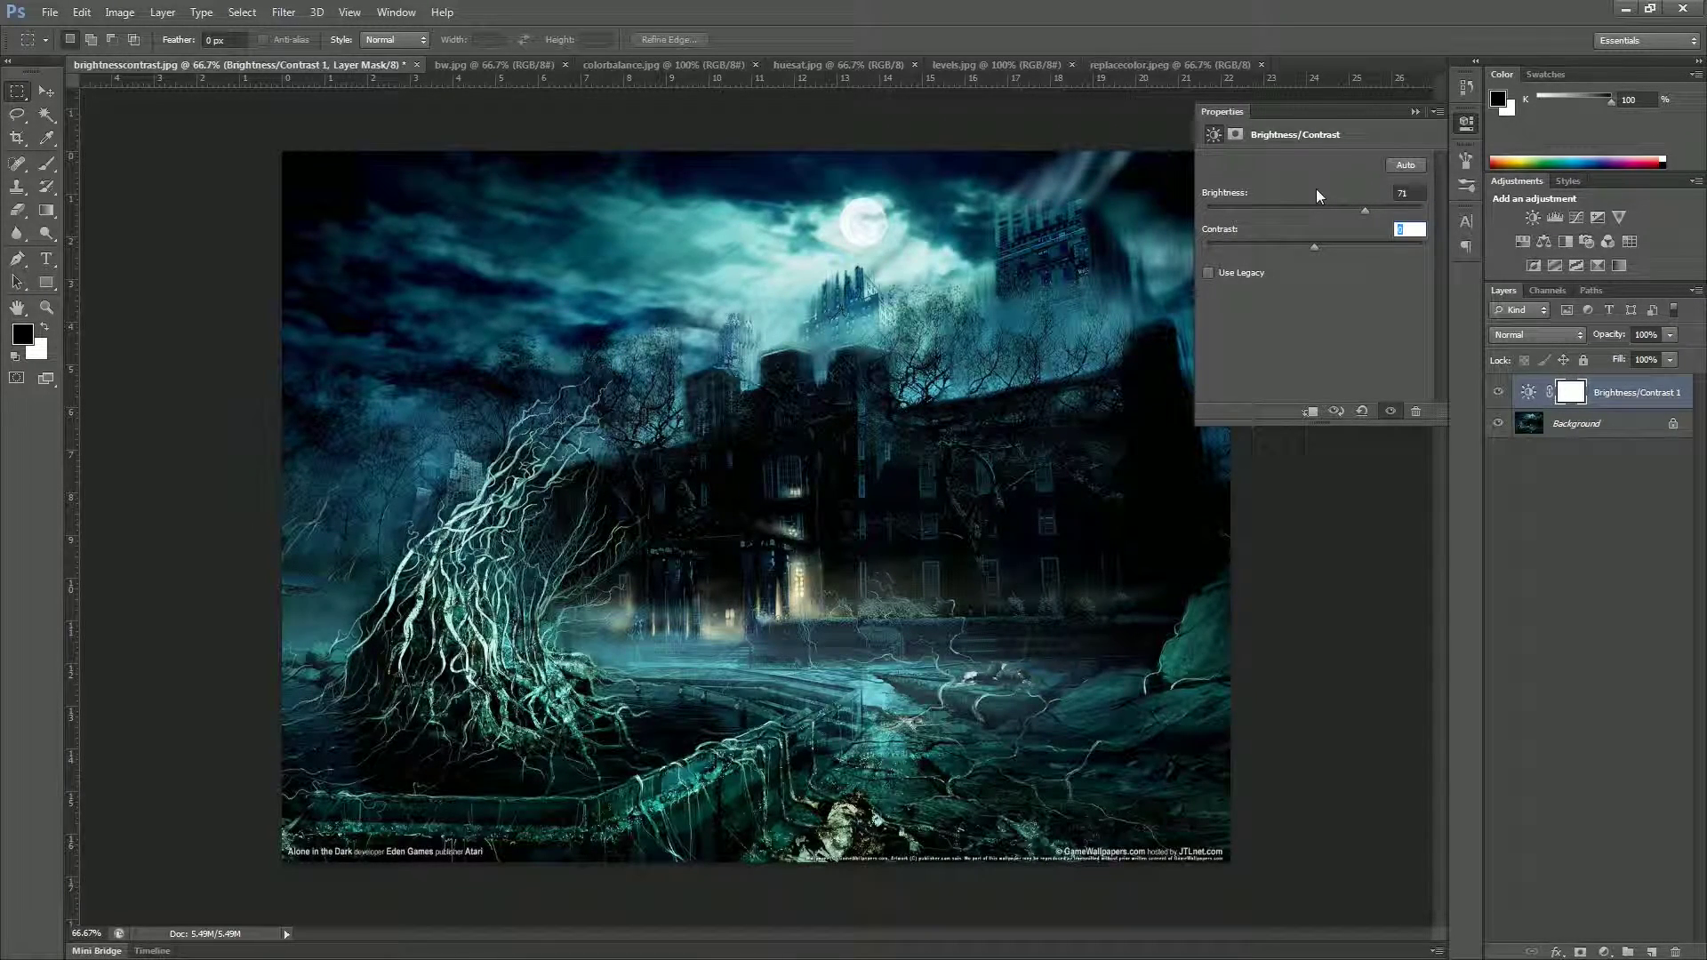
type("-17")
left_click(1413, 113)
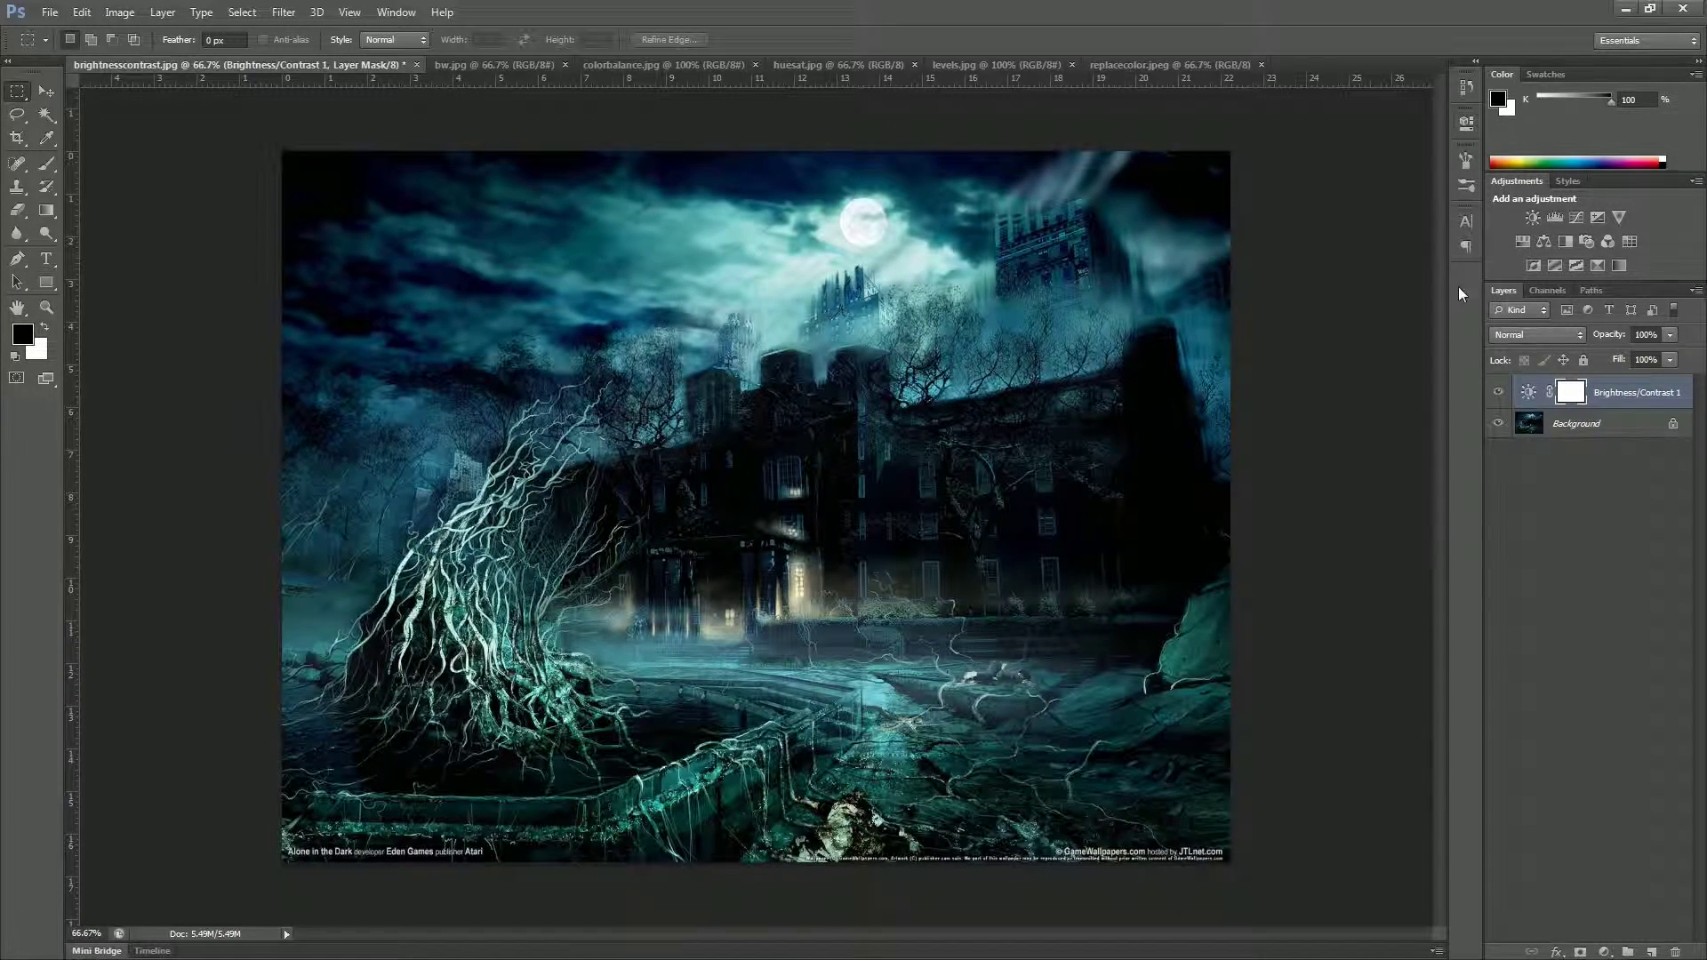
- Toggle Brightness/Contrast 1 off and on to compare the castle, then select its mask
left_click(1586, 508)
left_click(1498, 392)
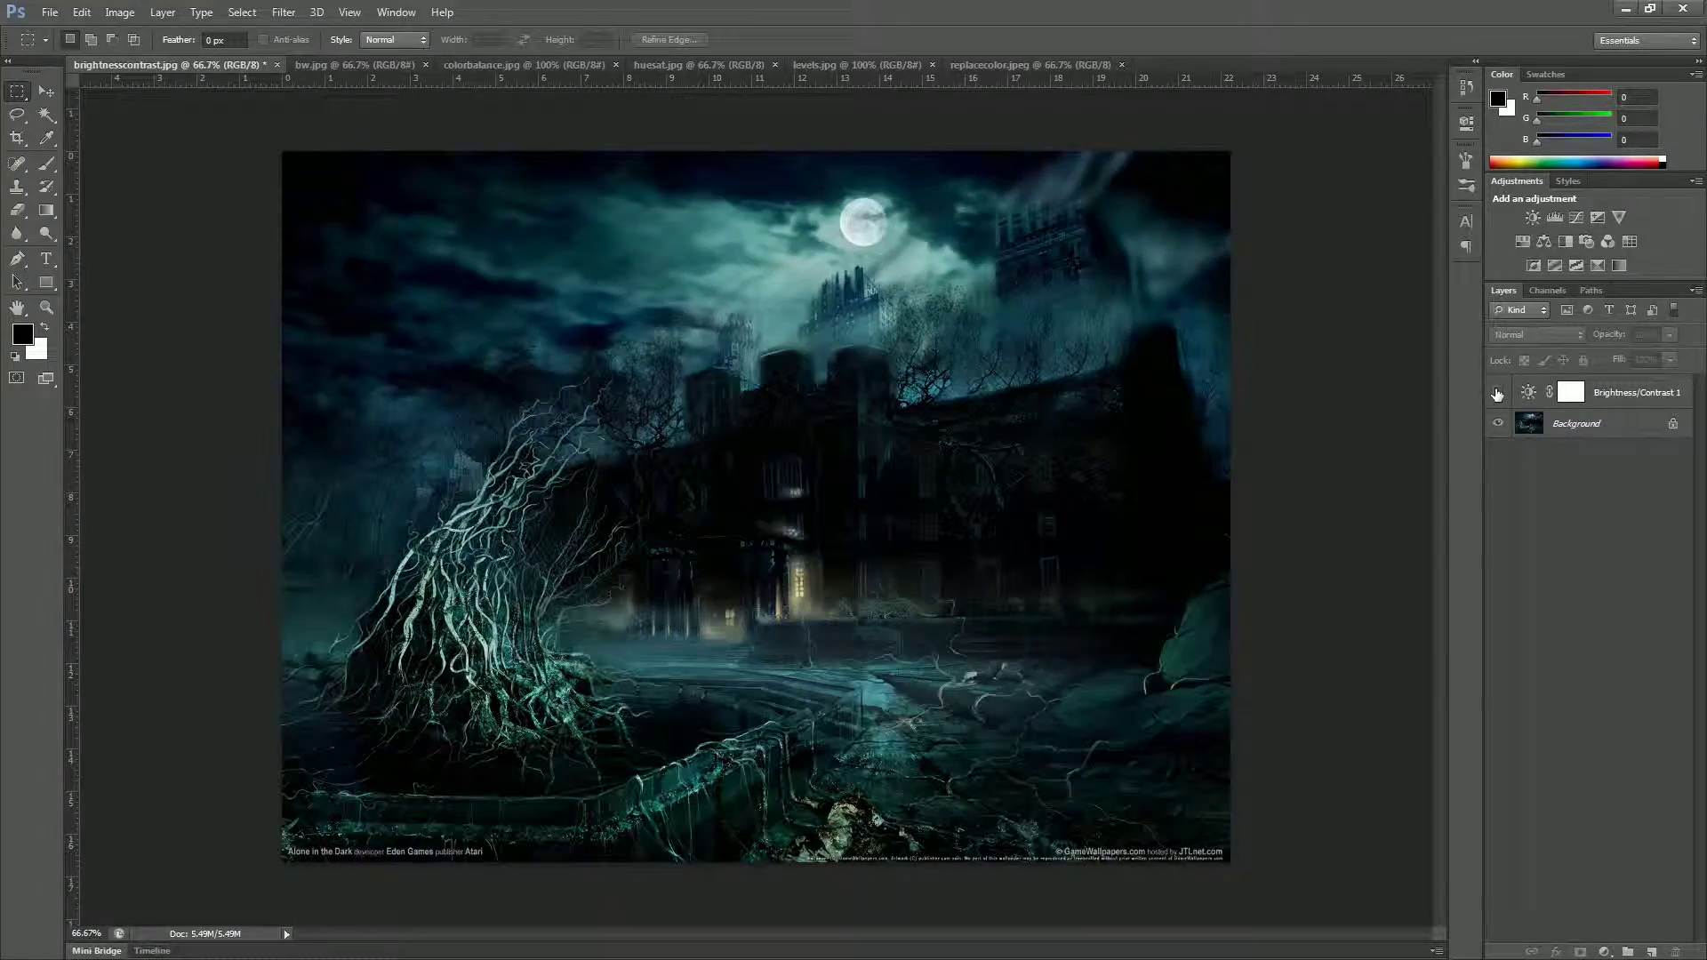
left_click(1498, 392)
left_click(1497, 392)
left_click(1497, 392)
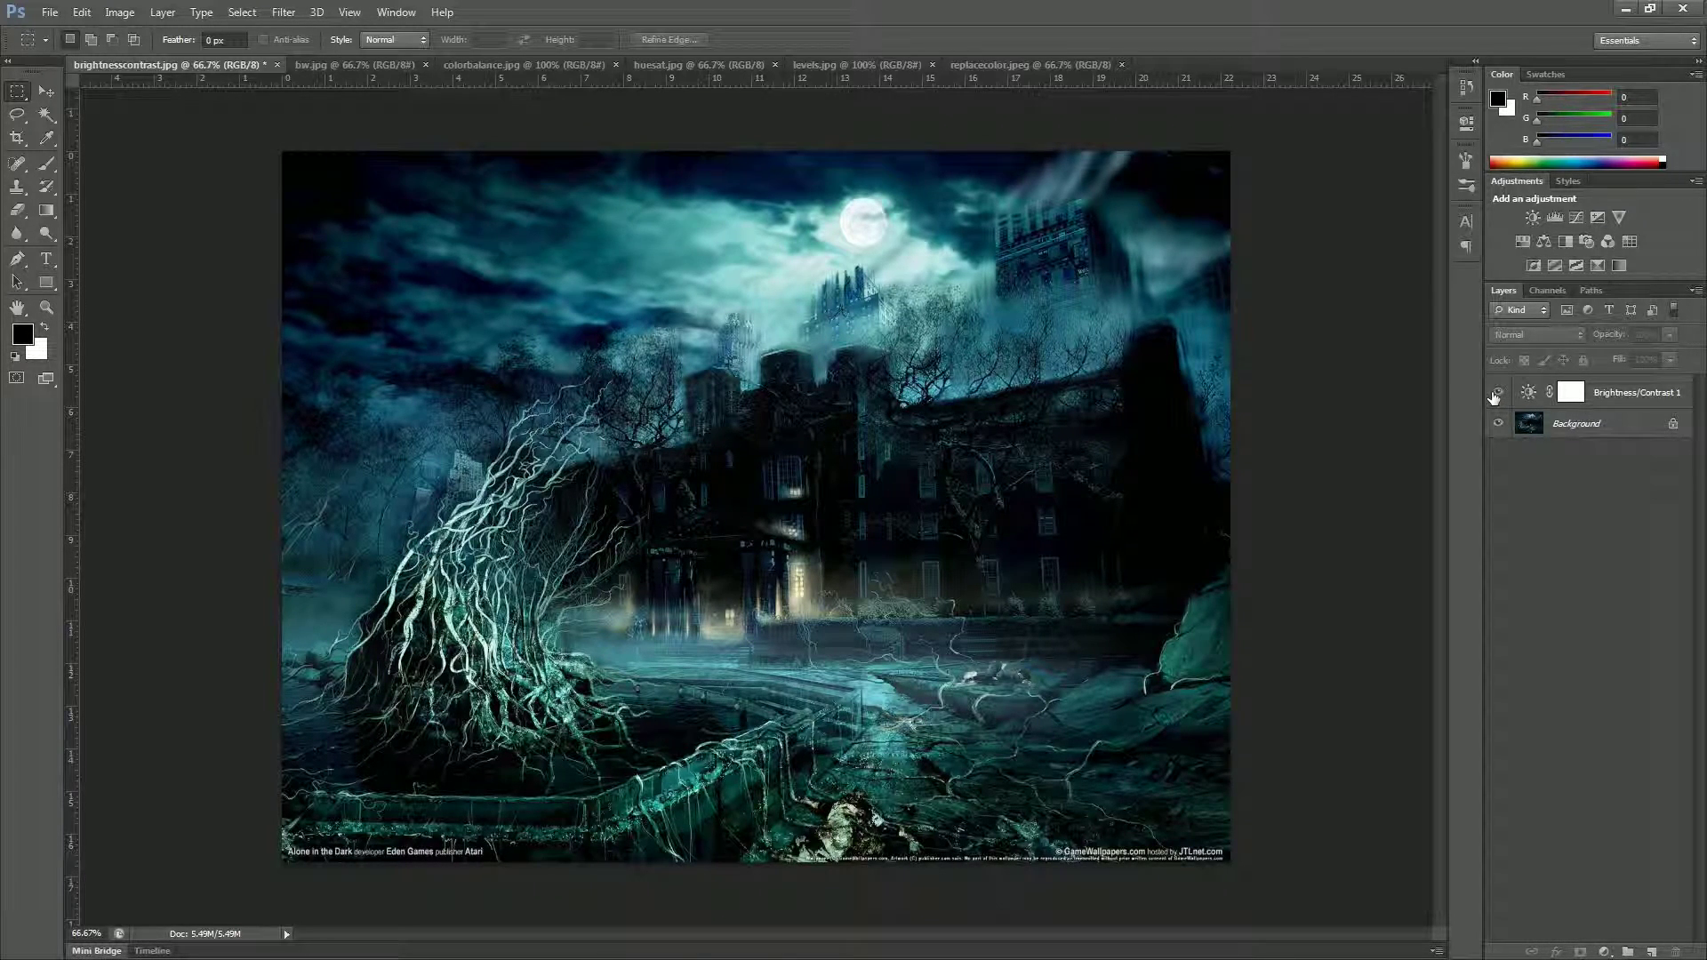
left_click(1586, 398)
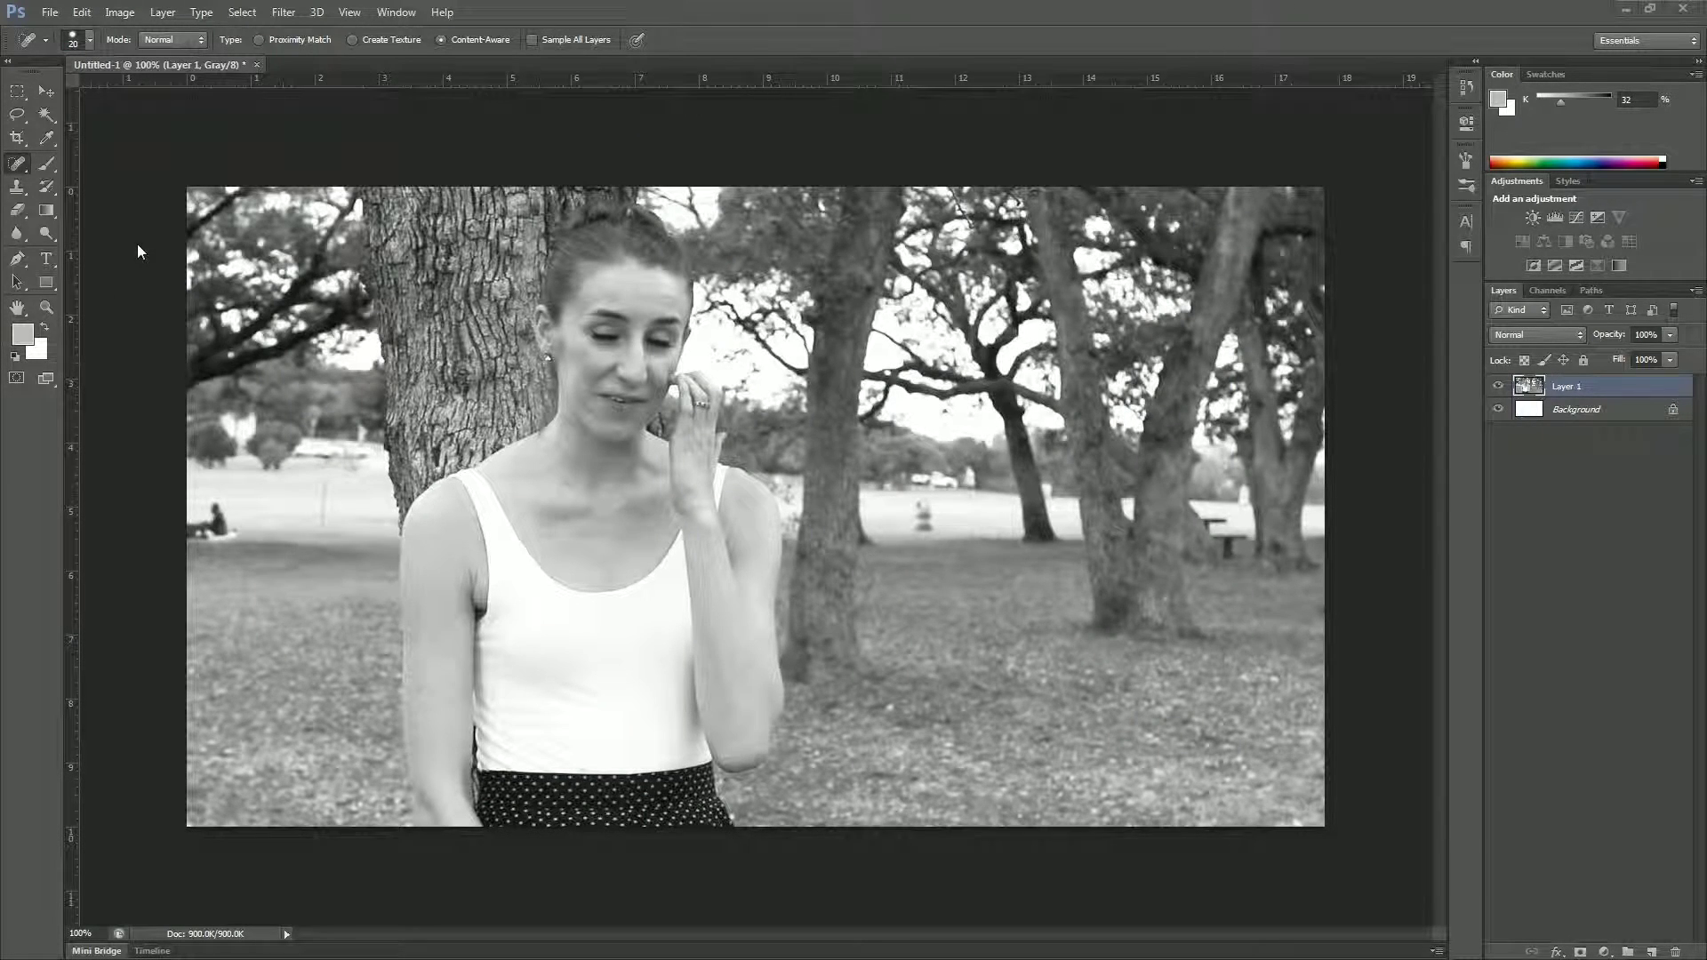
- Open Levels on the park portrait and trial black-point samples, undoing the too-dark one
left_click(119, 11)
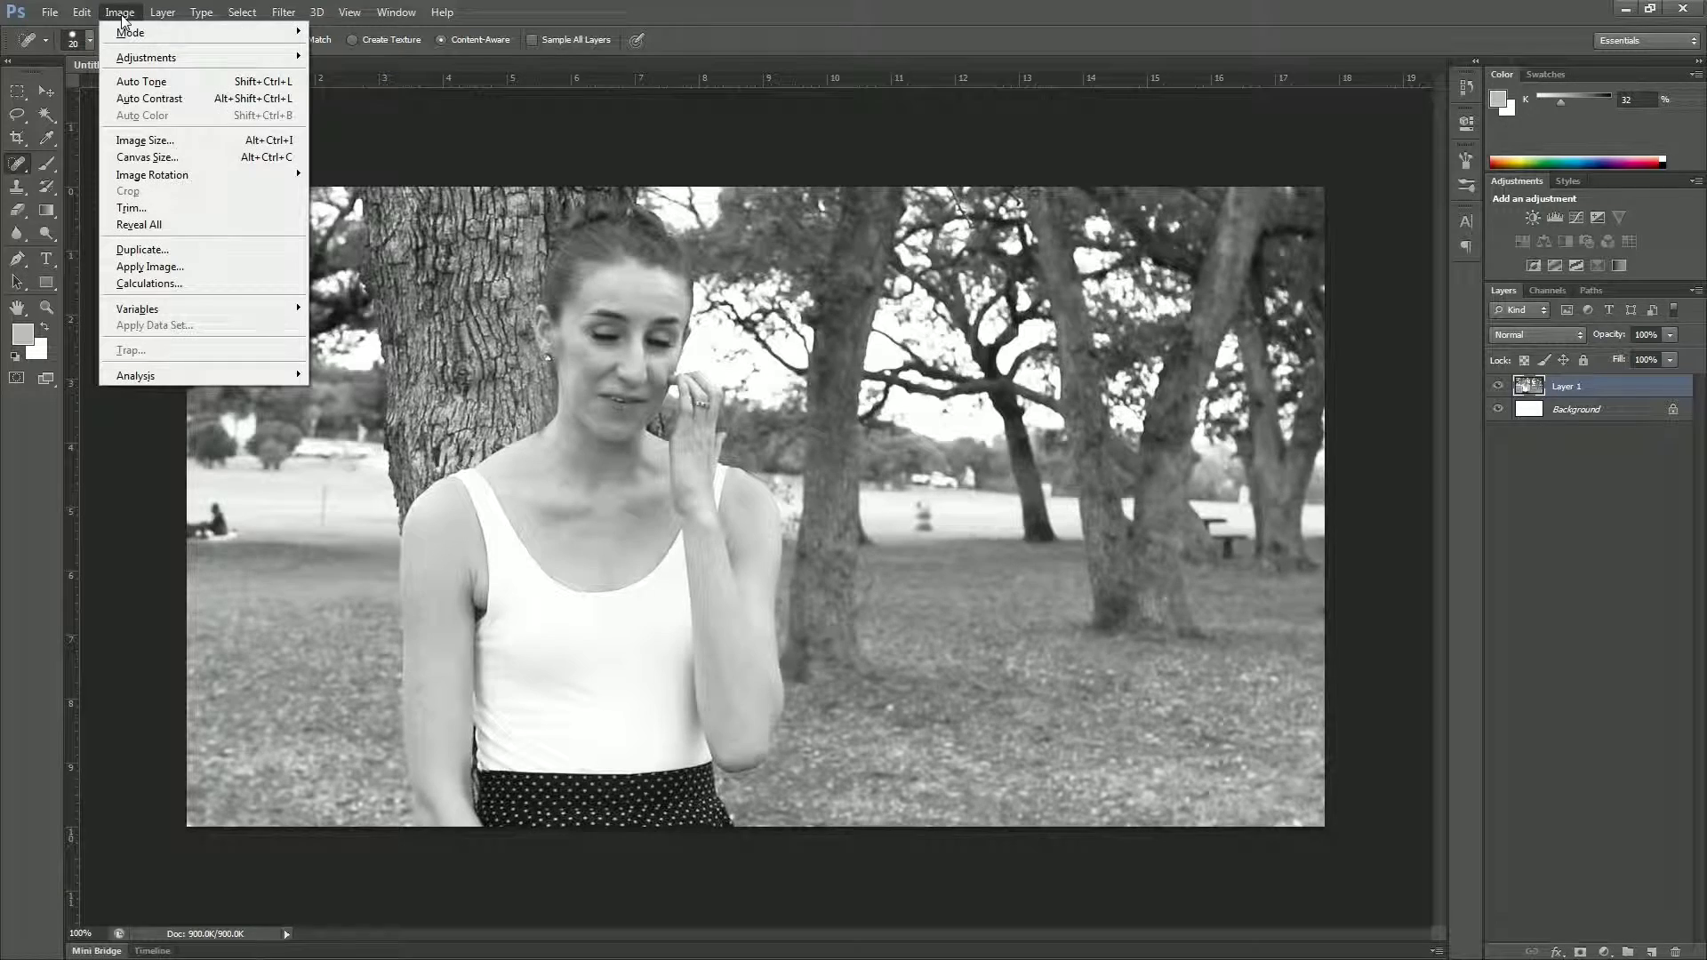
mouse_move(133, 59)
left_click(342, 74)
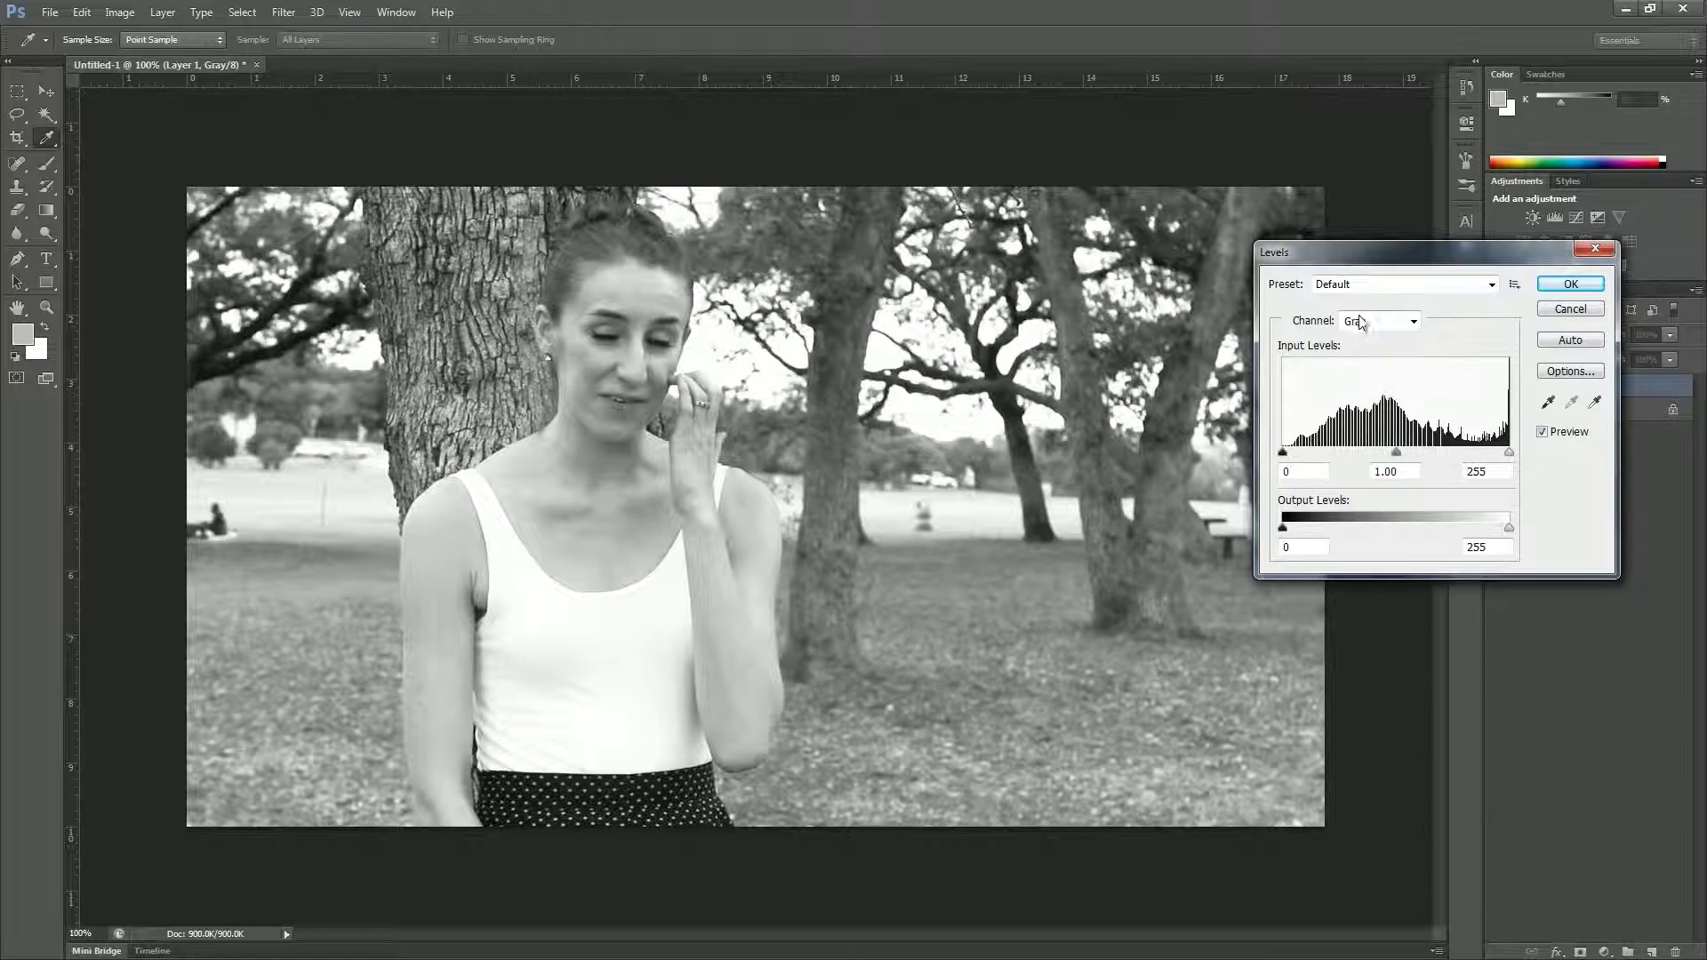
left_click(1548, 403)
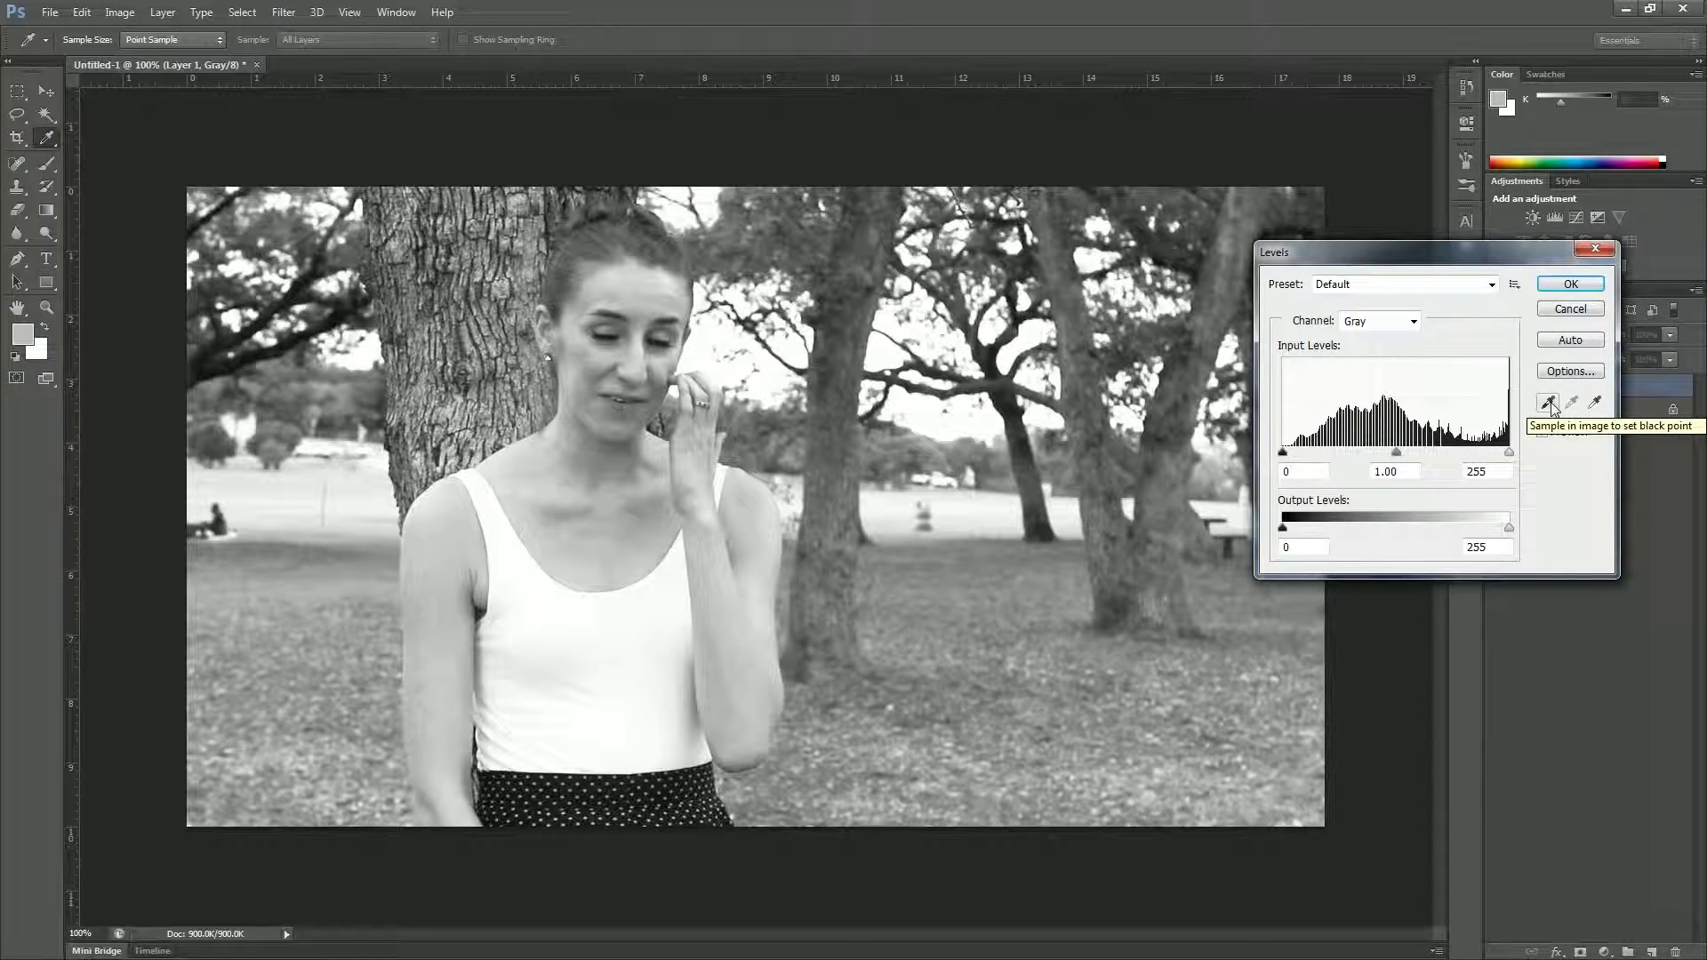
left_click(1552, 406)
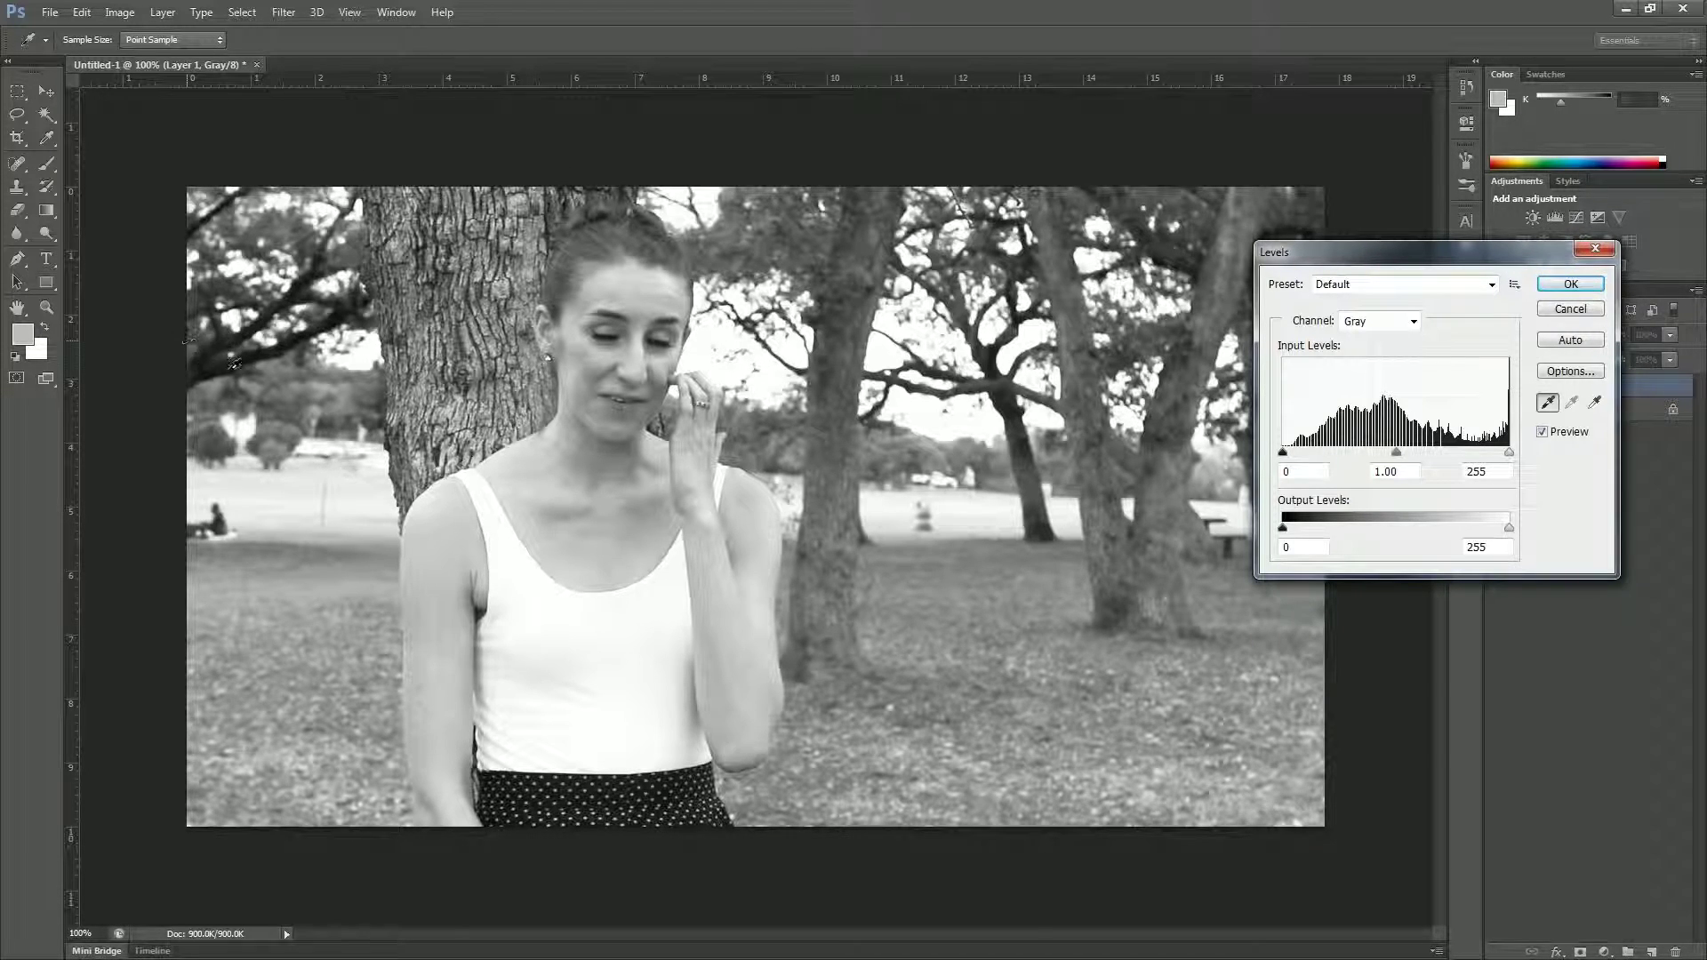
left_click(212, 367)
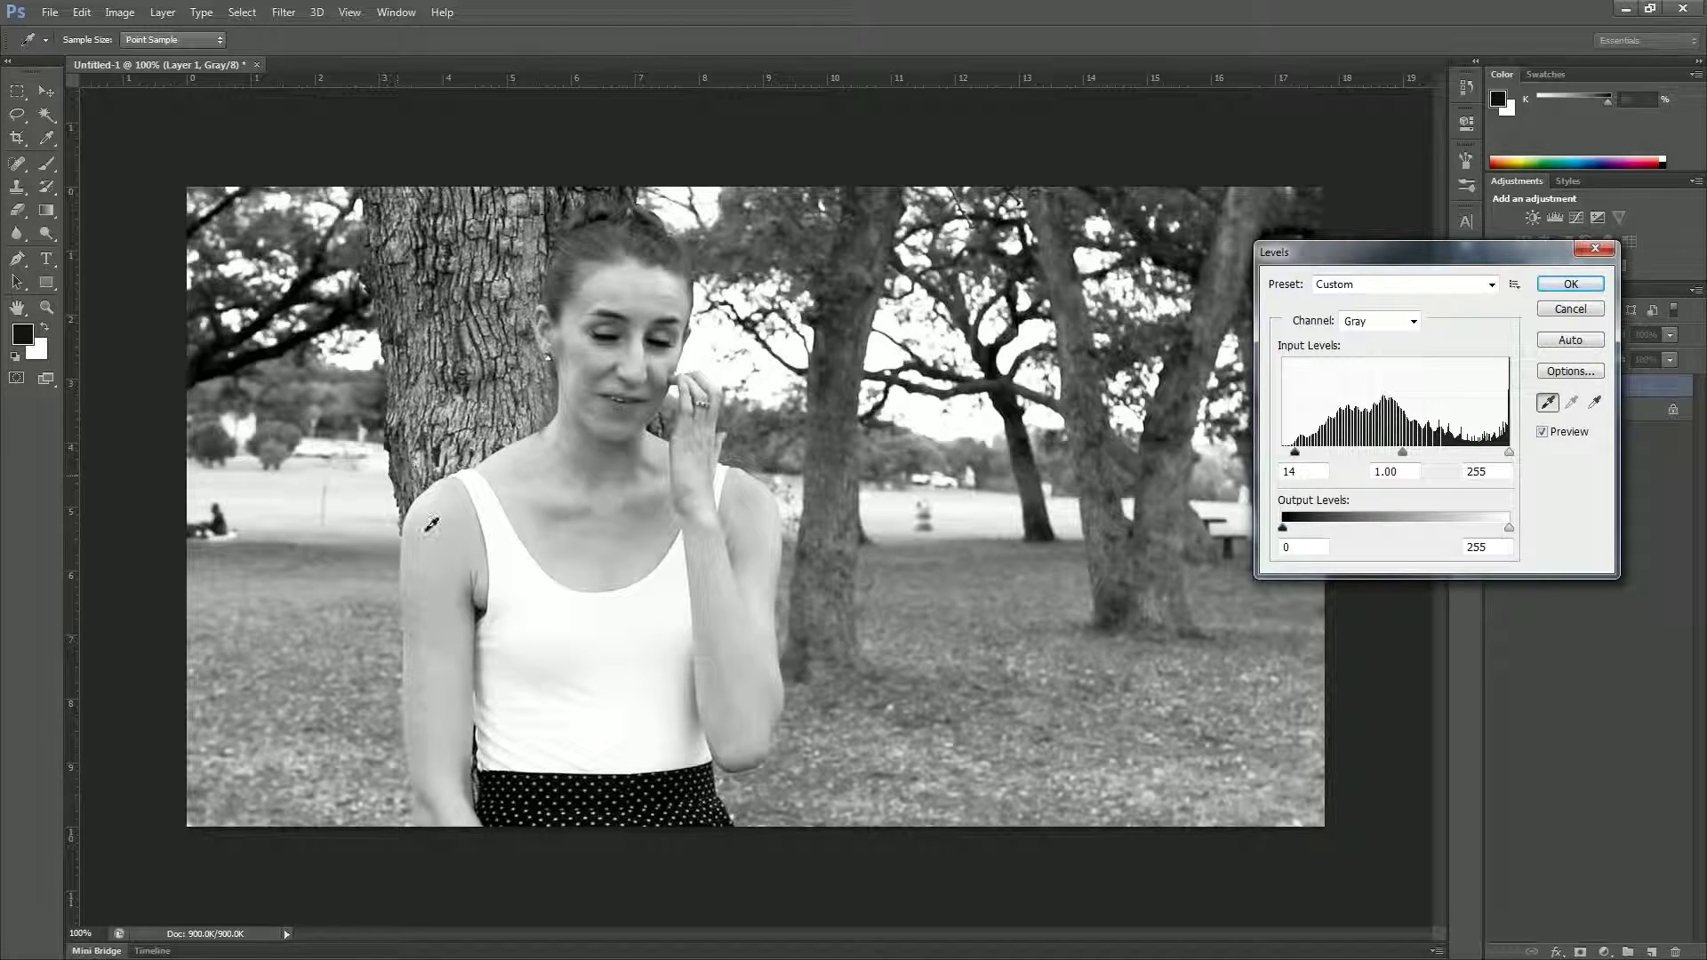
left_click(522, 586)
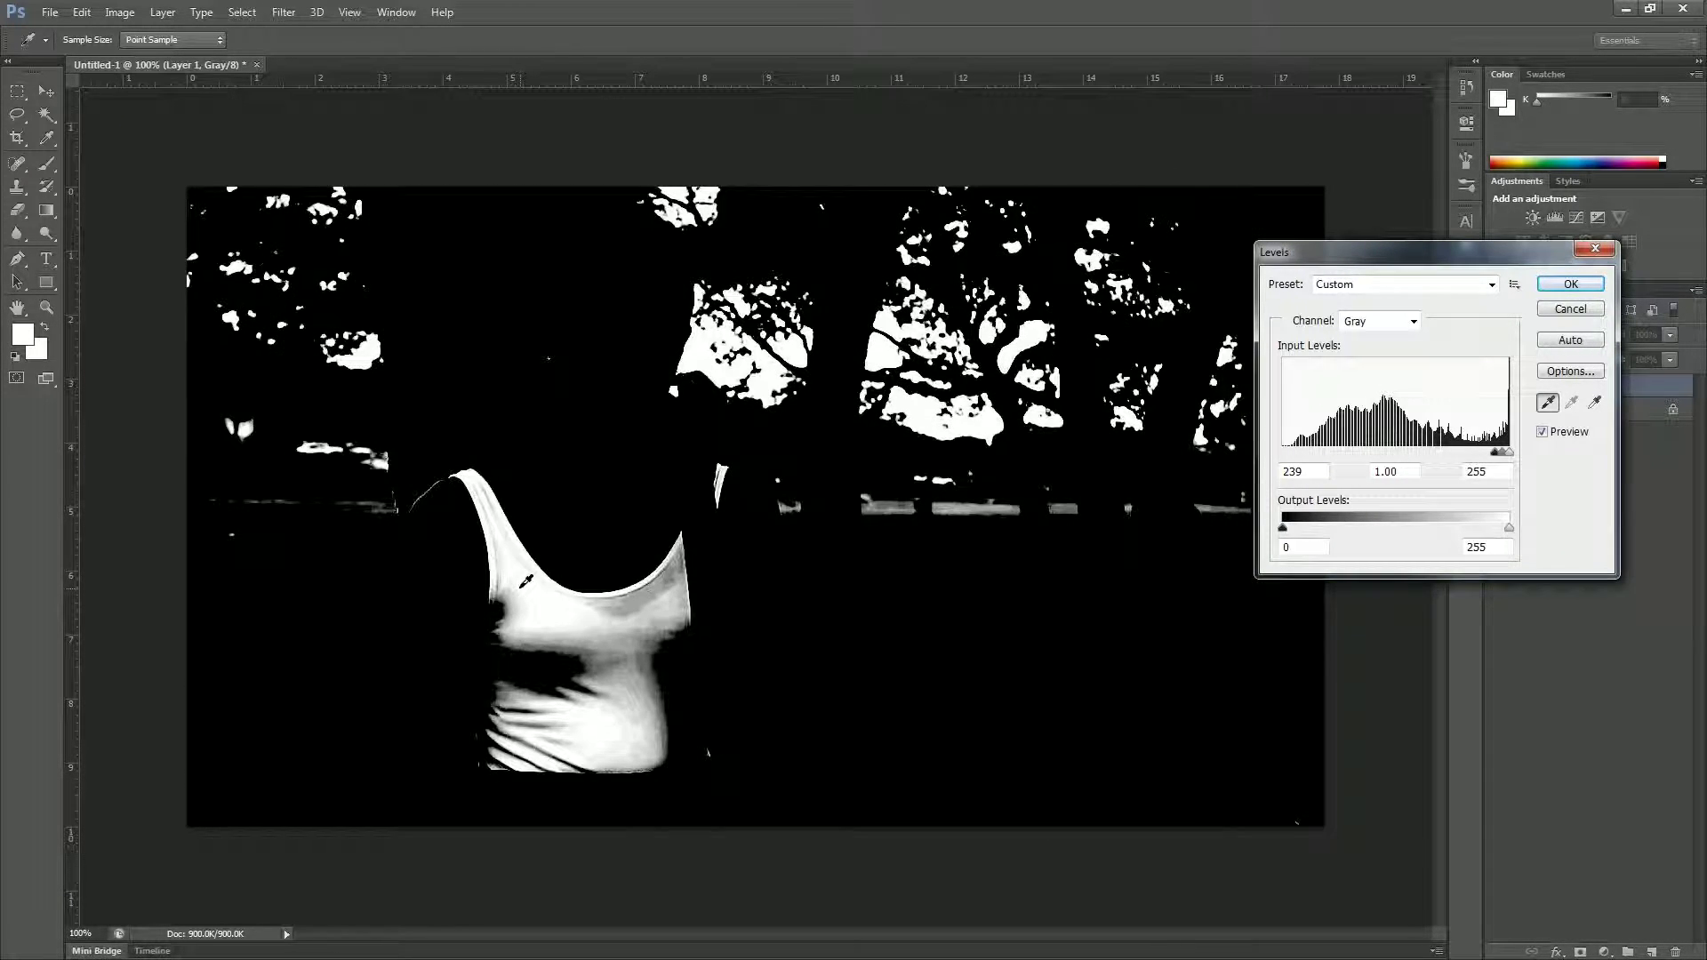
key("ctrl+z")
- Sample the white point from a light area, giving input levels 14, 1.00 and 248
left_click(1594, 403)
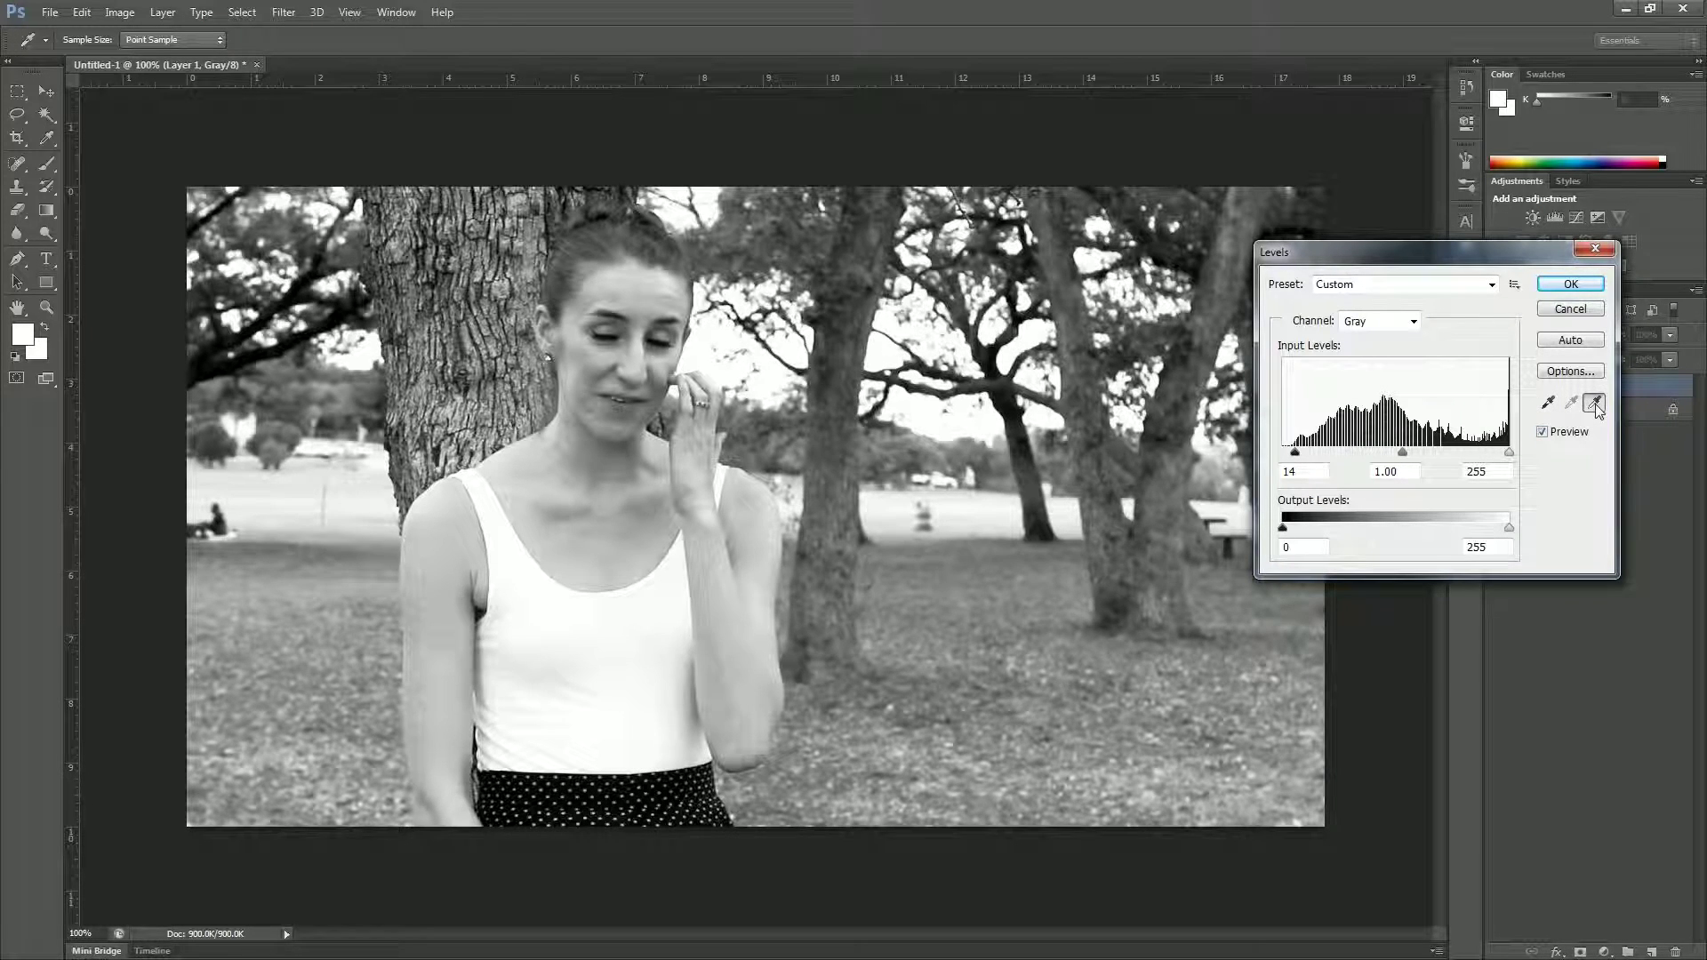
left_click(460, 456)
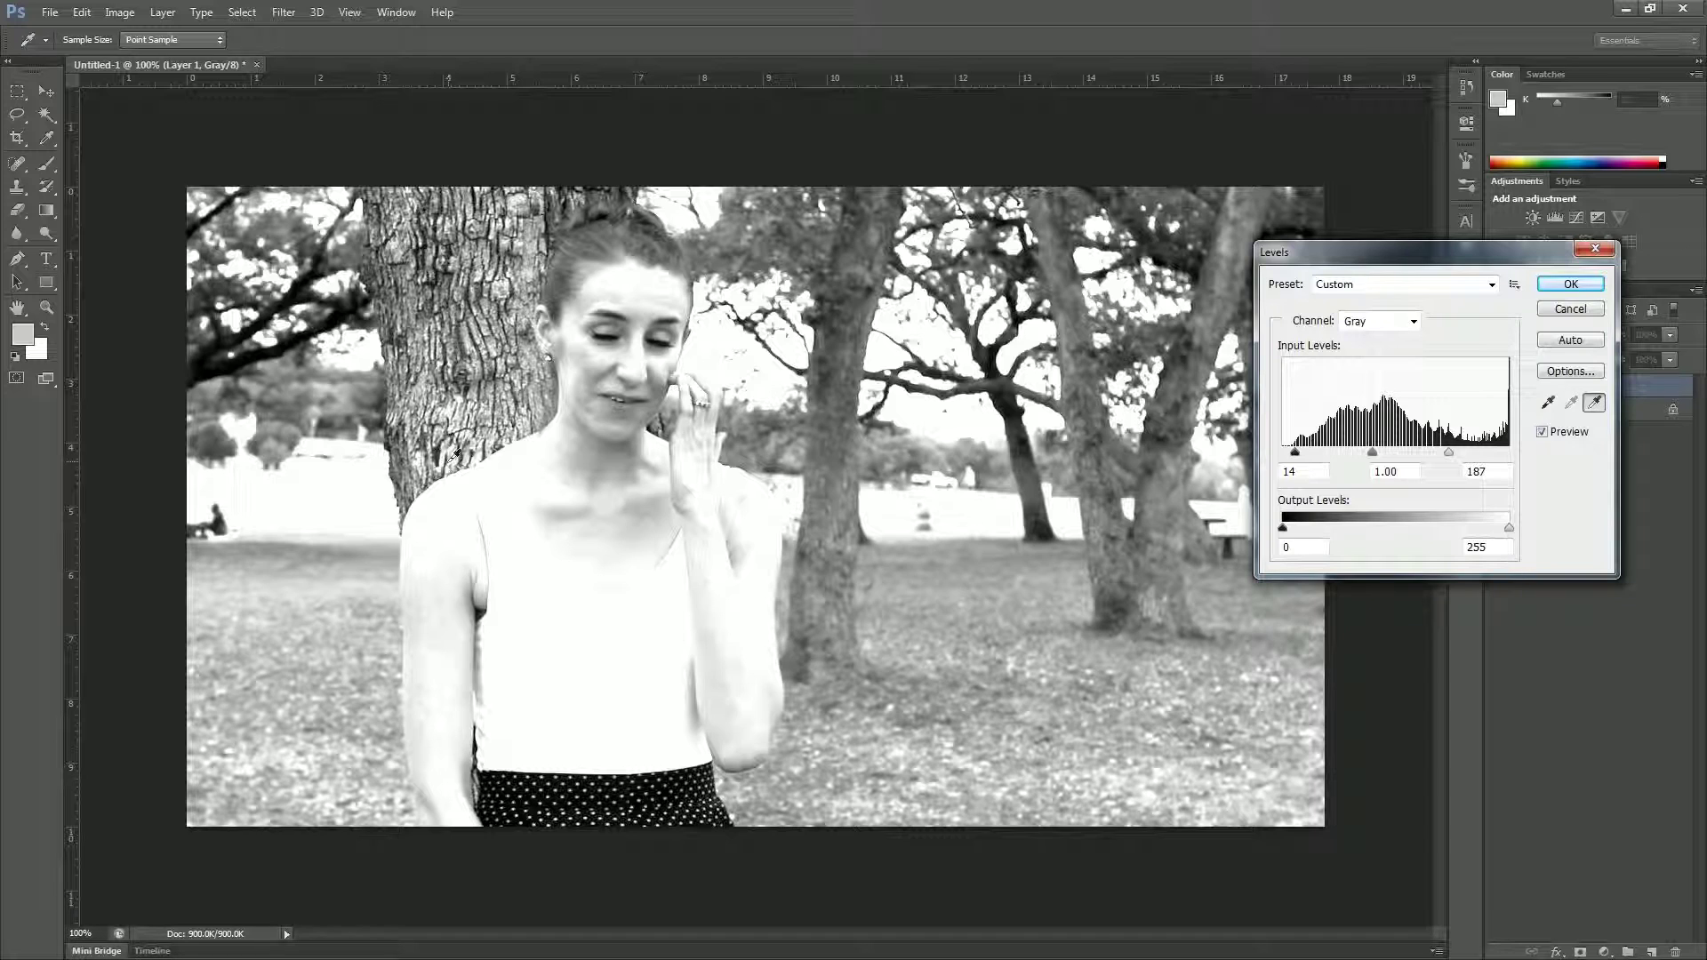
left_click(582, 499)
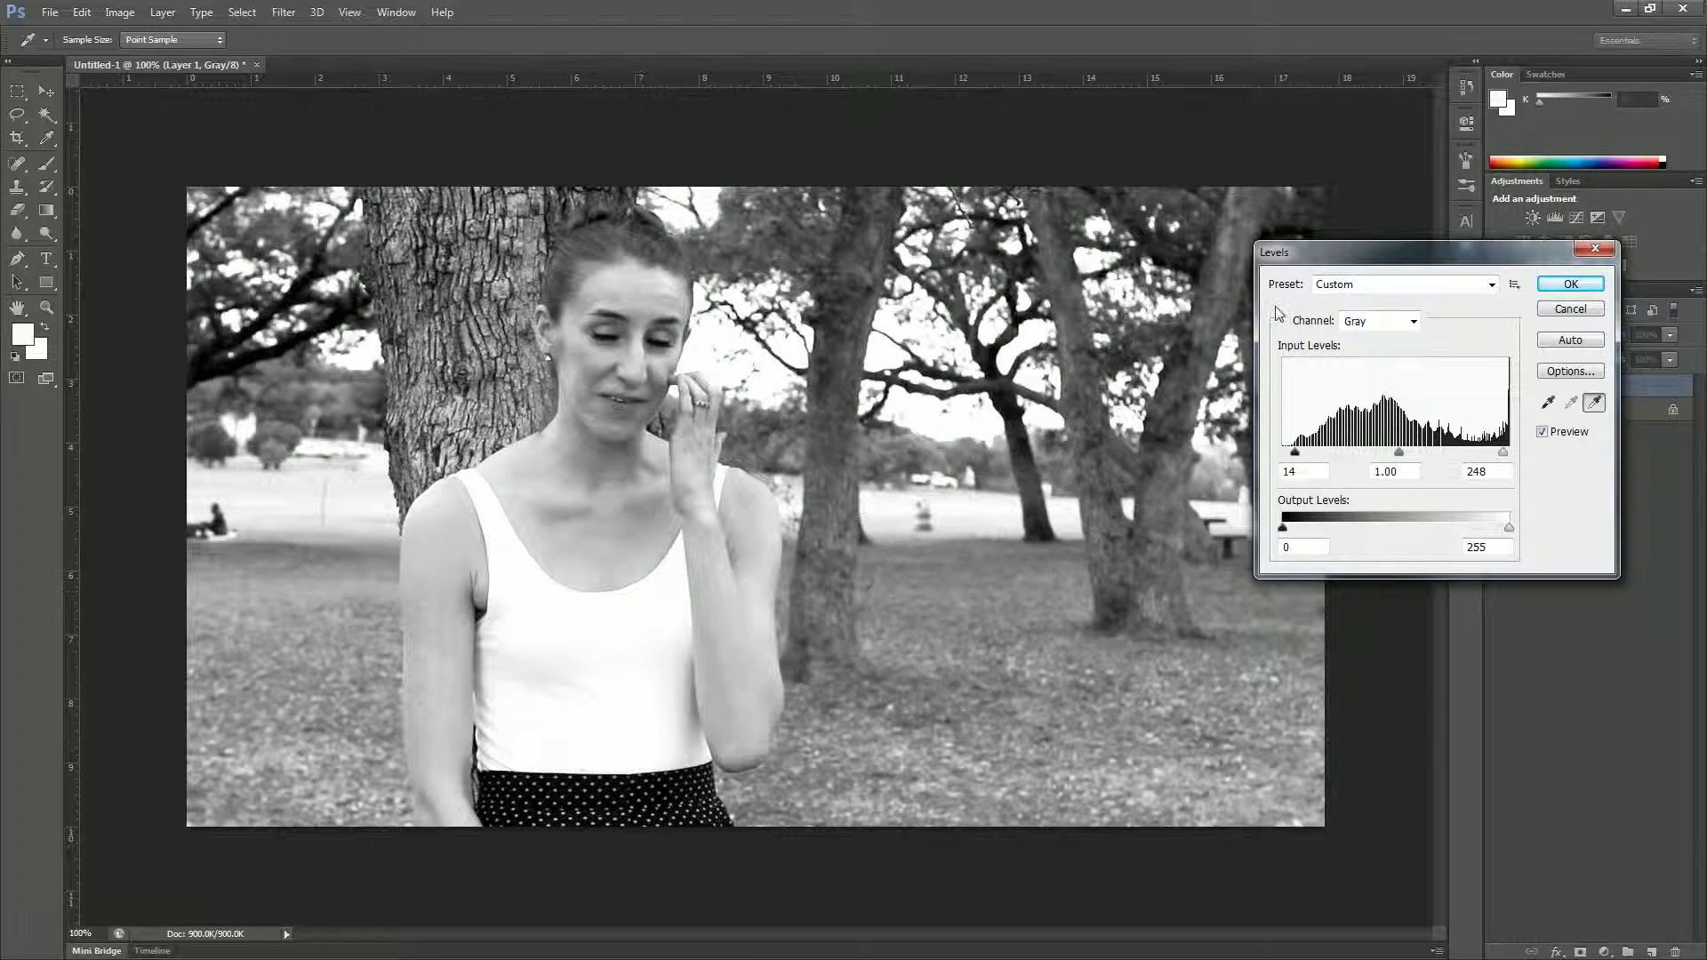
- Apply the Levels correction, add a Levels 1 adjustment layer, and test the black input slider
left_click(1574, 284)
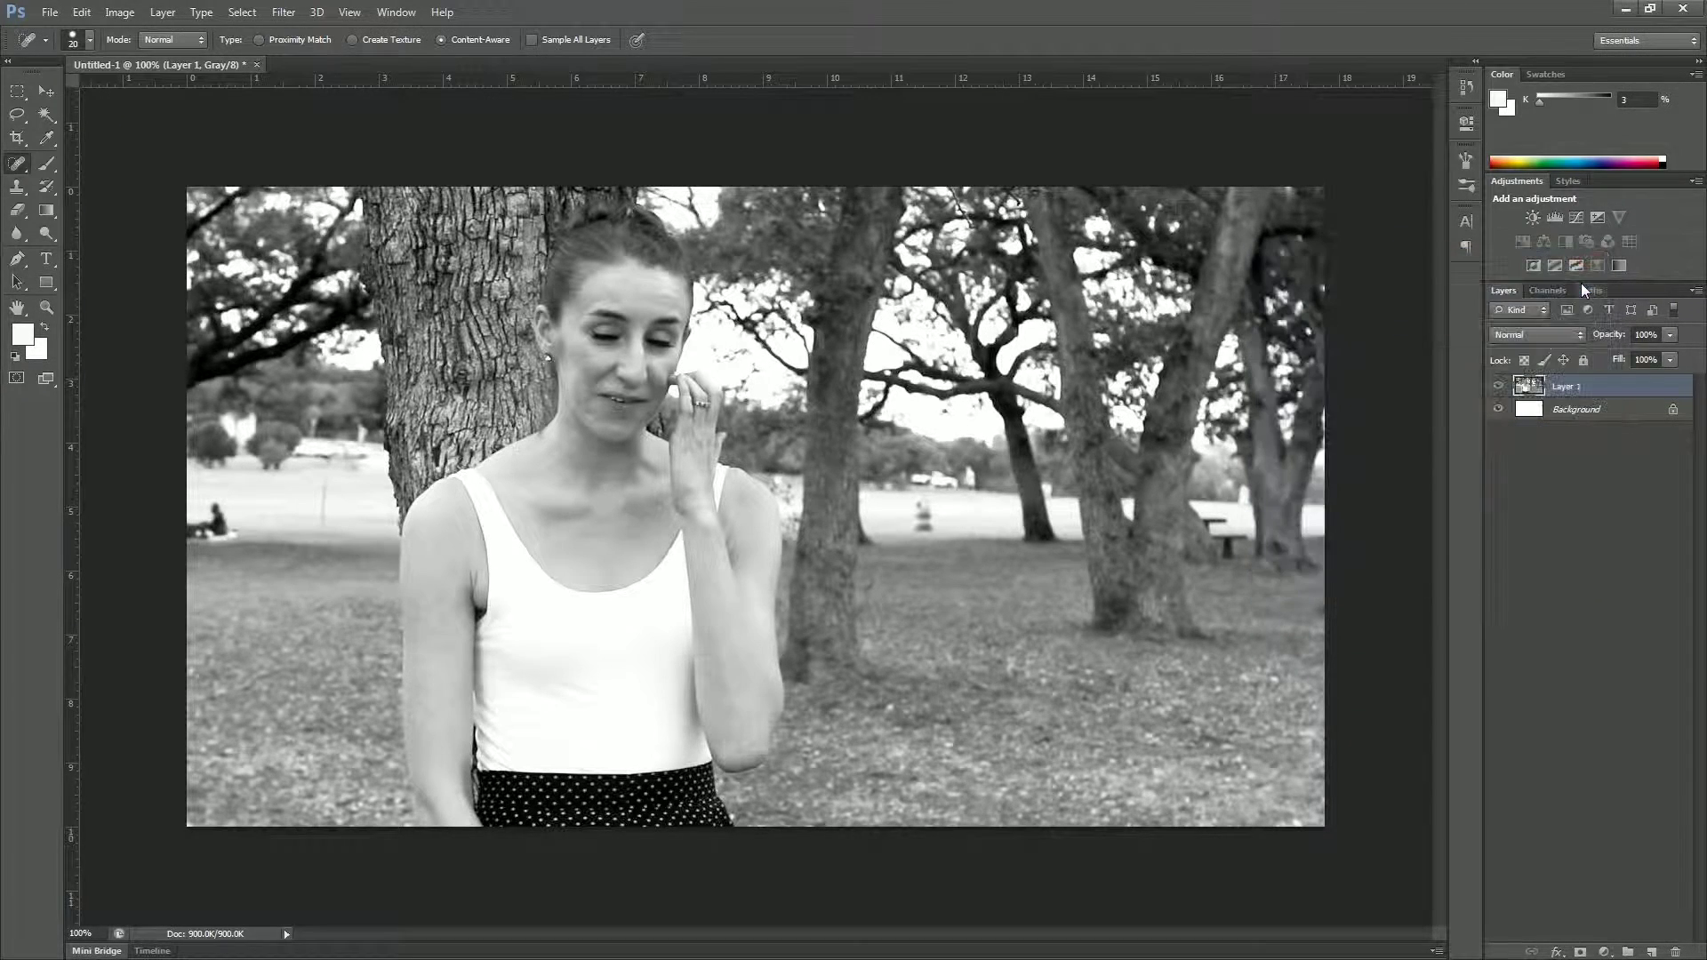
left_click(1554, 217)
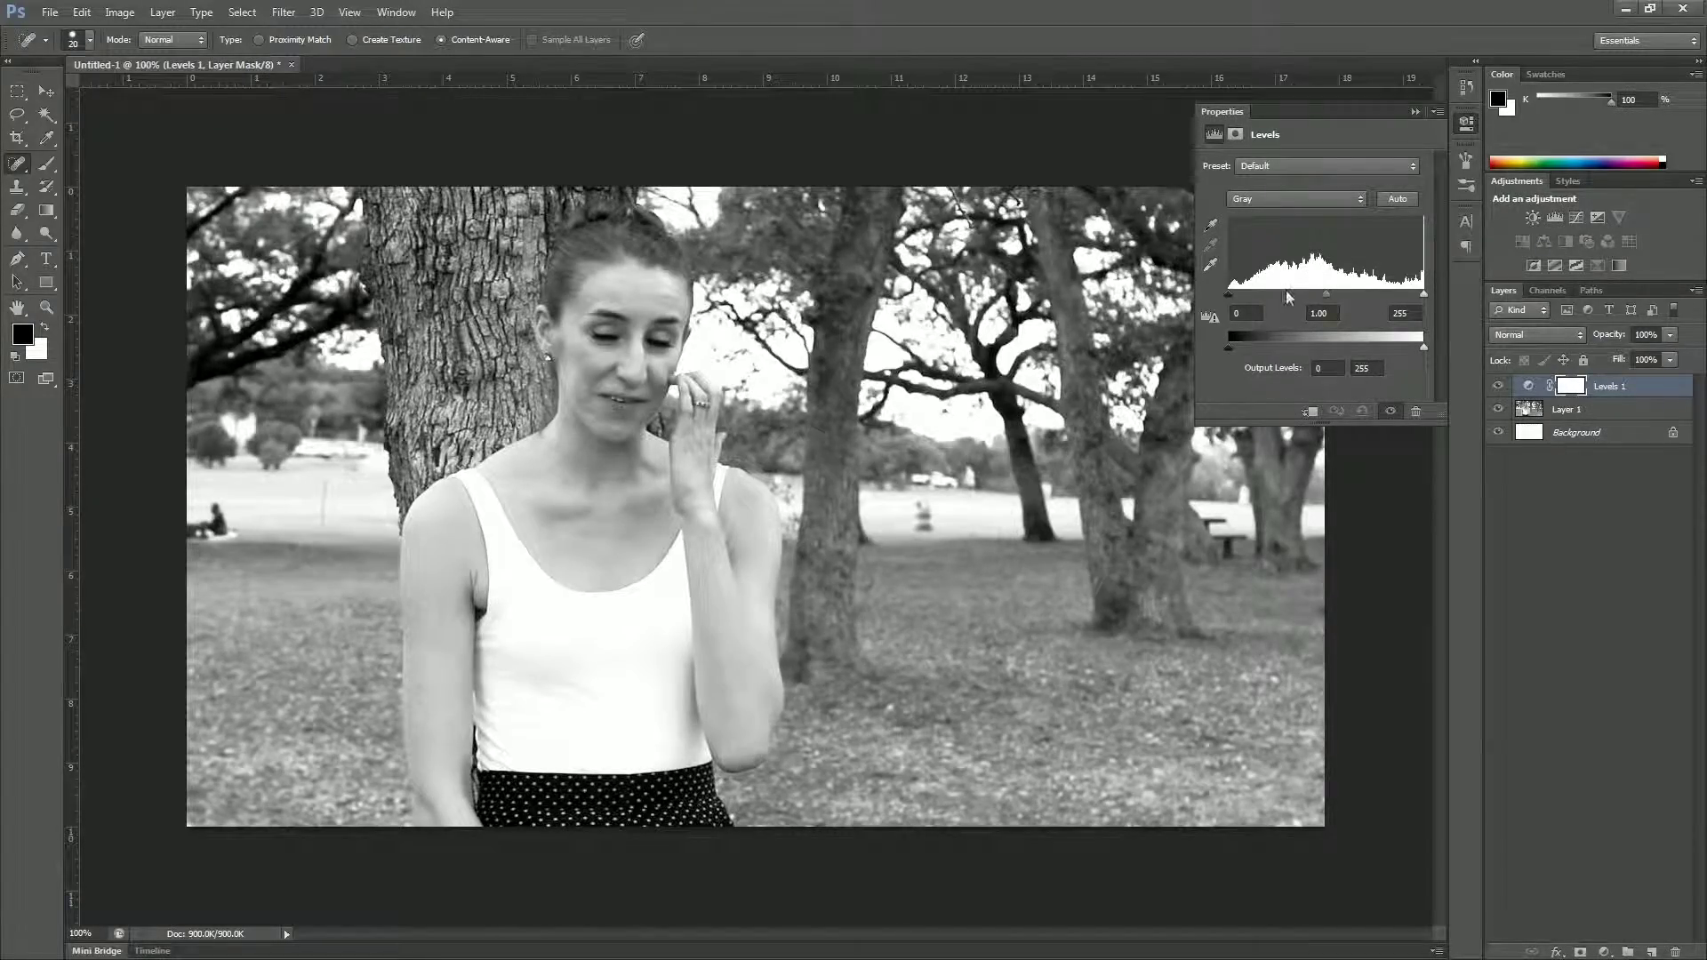
left_click_drag(1229, 293, 1324, 296)
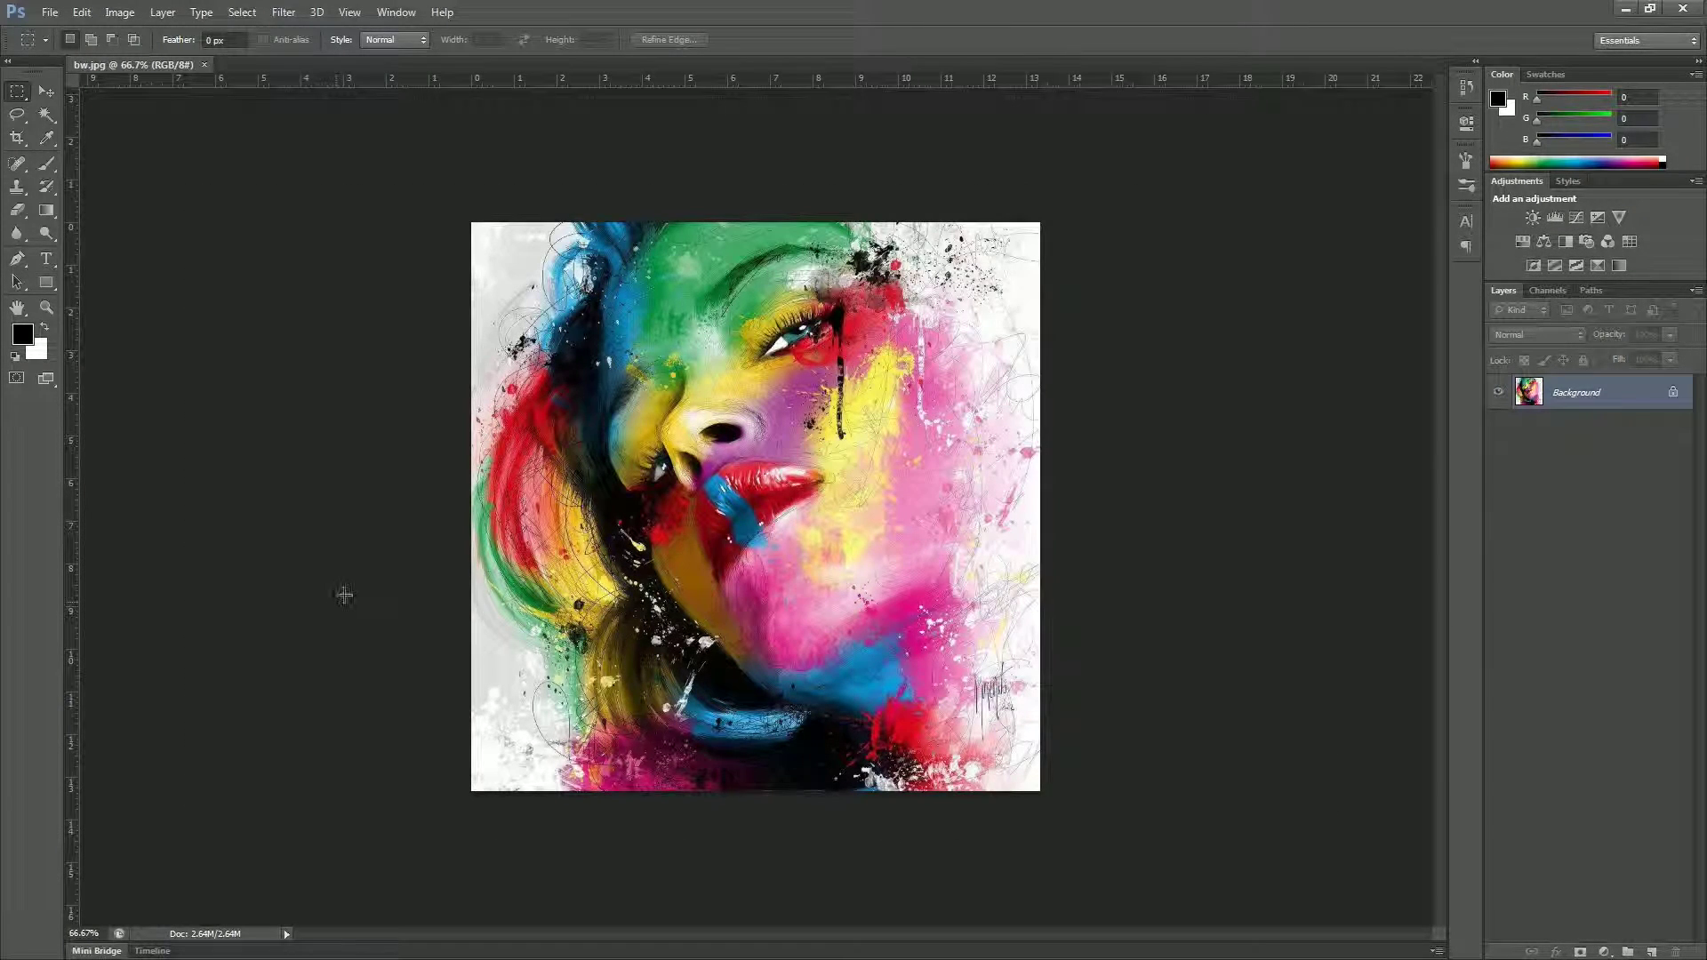
- Trial a Black & White conversion with Reds at -54 and Blues at 160, comparing against the original
left_click(119, 12)
mouse_move(162, 59)
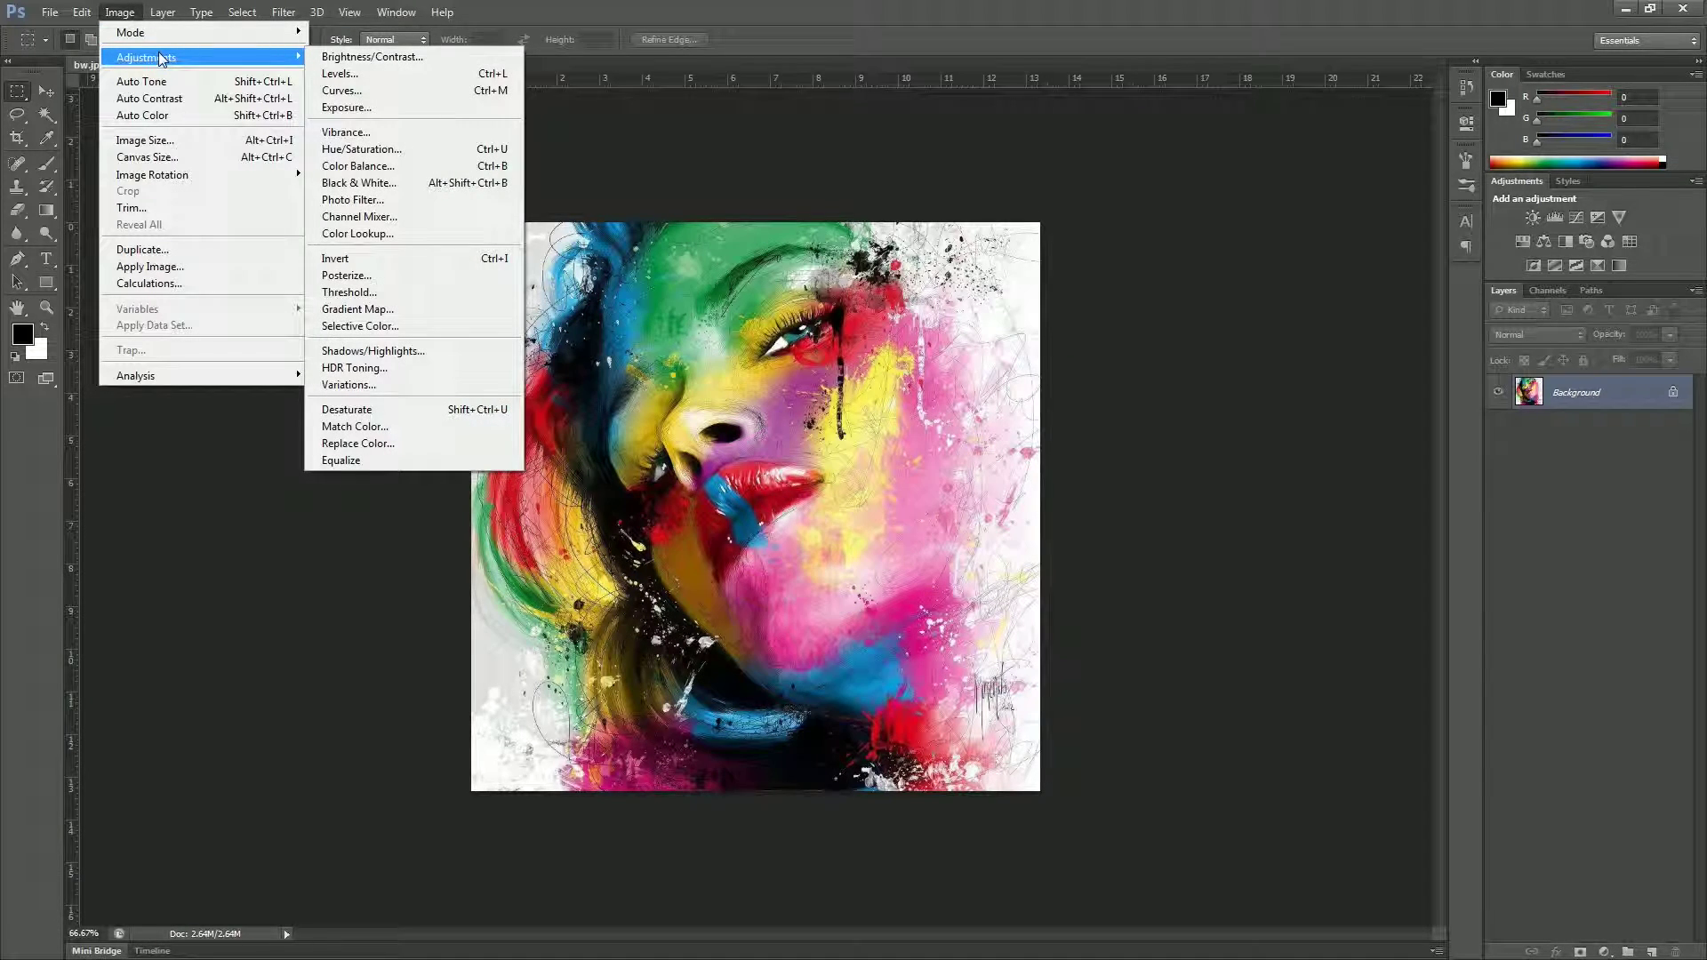
left_click(402, 183)
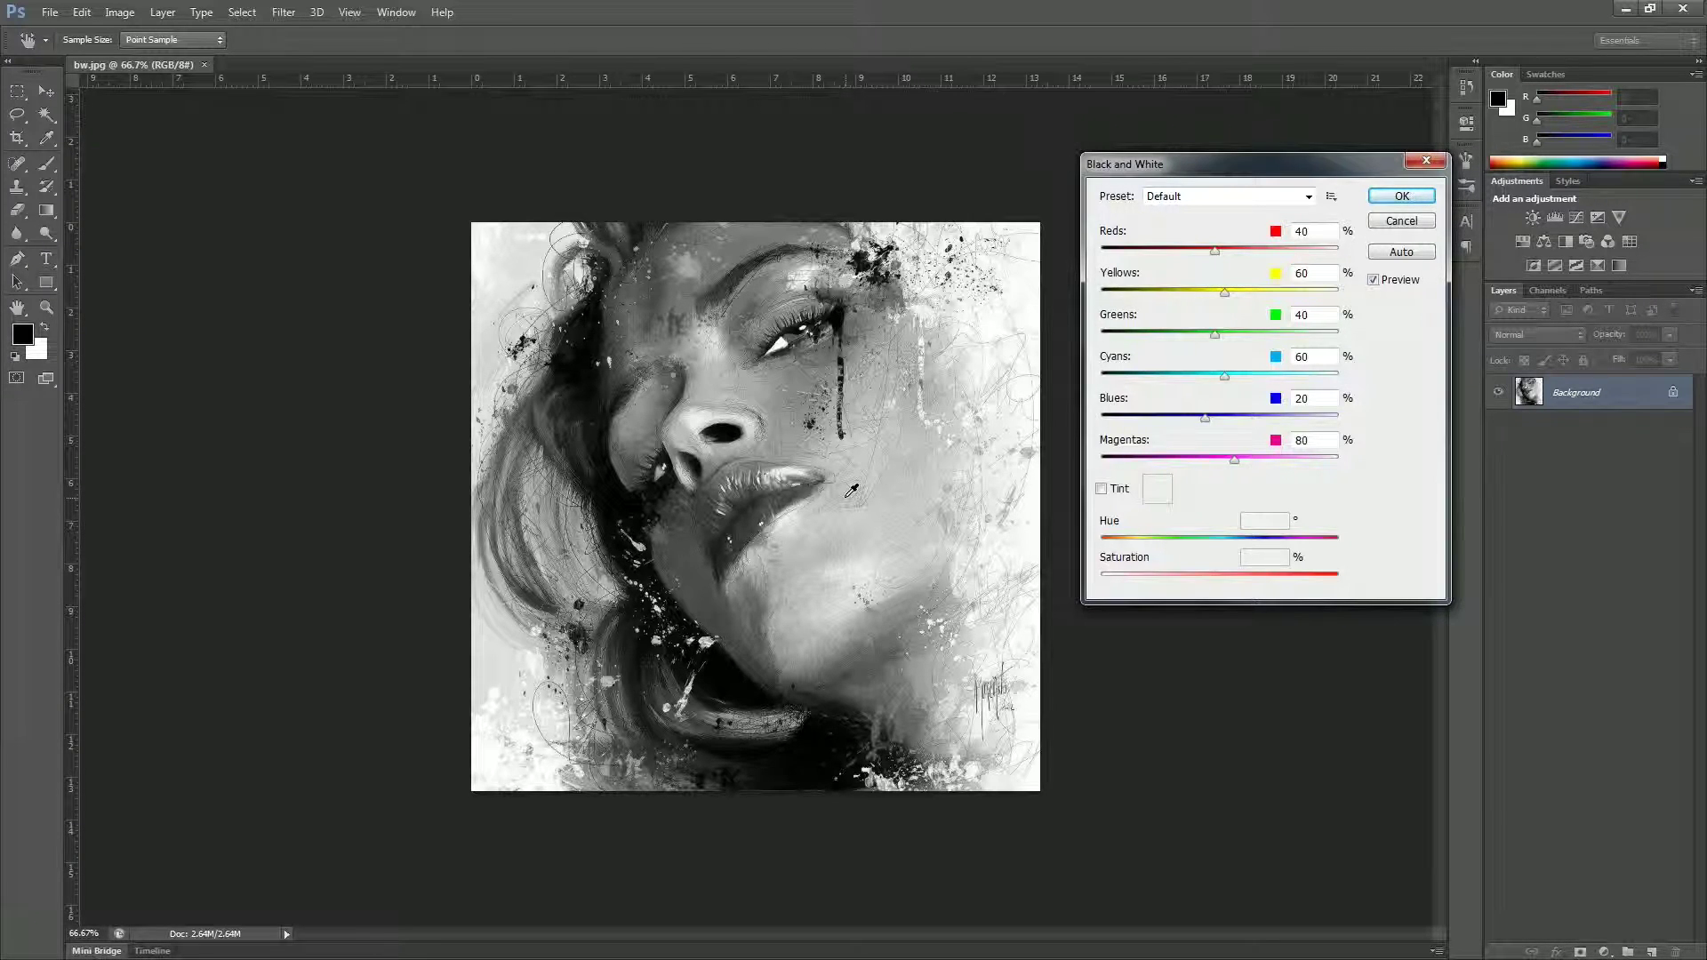
left_click(1374, 280)
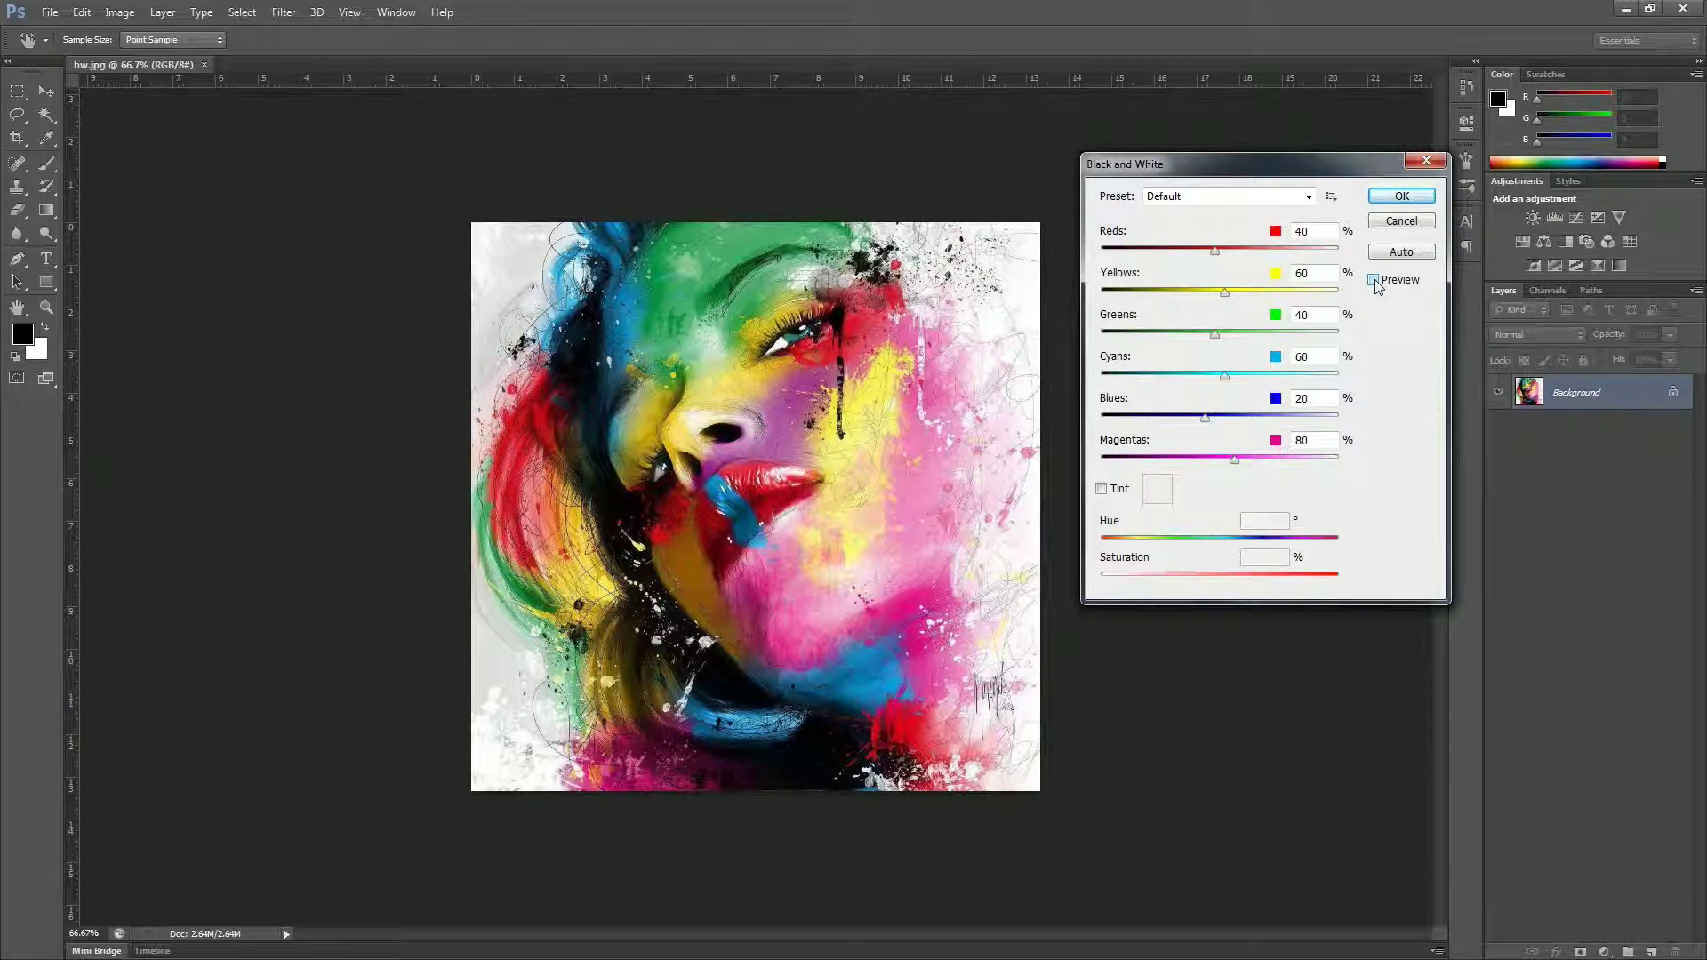
left_click(1374, 280)
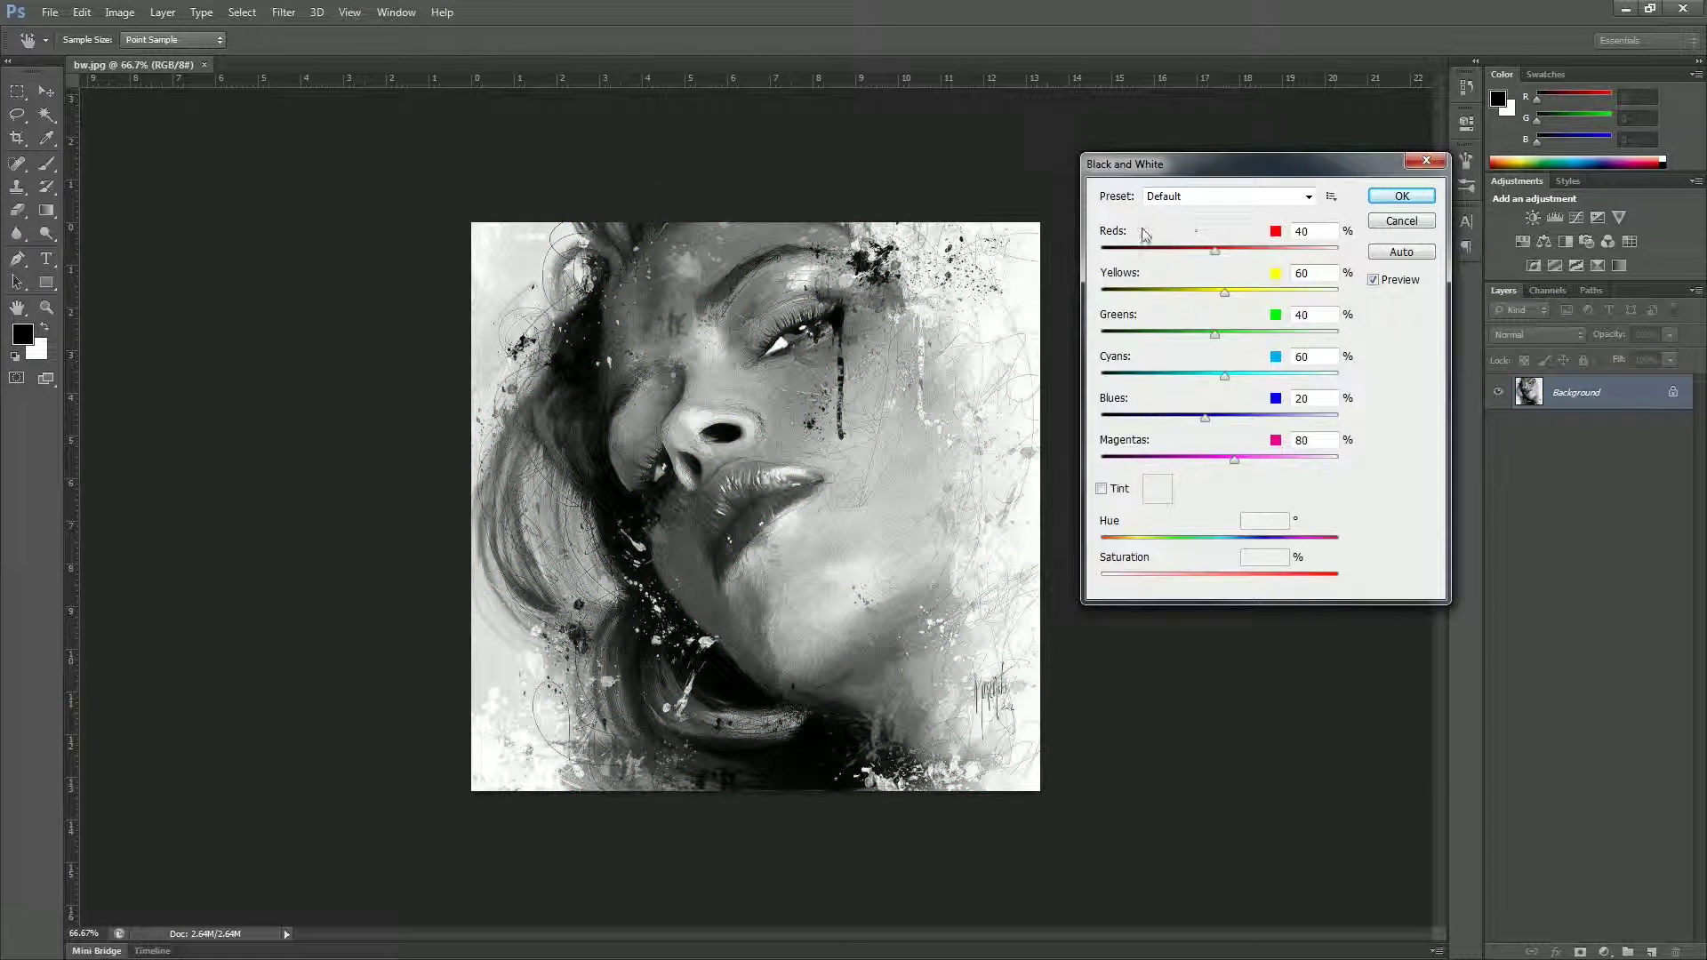
left_click_drag(1215, 258, 1157, 261)
left_click(1216, 252)
left_click_drag(1213, 252, 1178, 252)
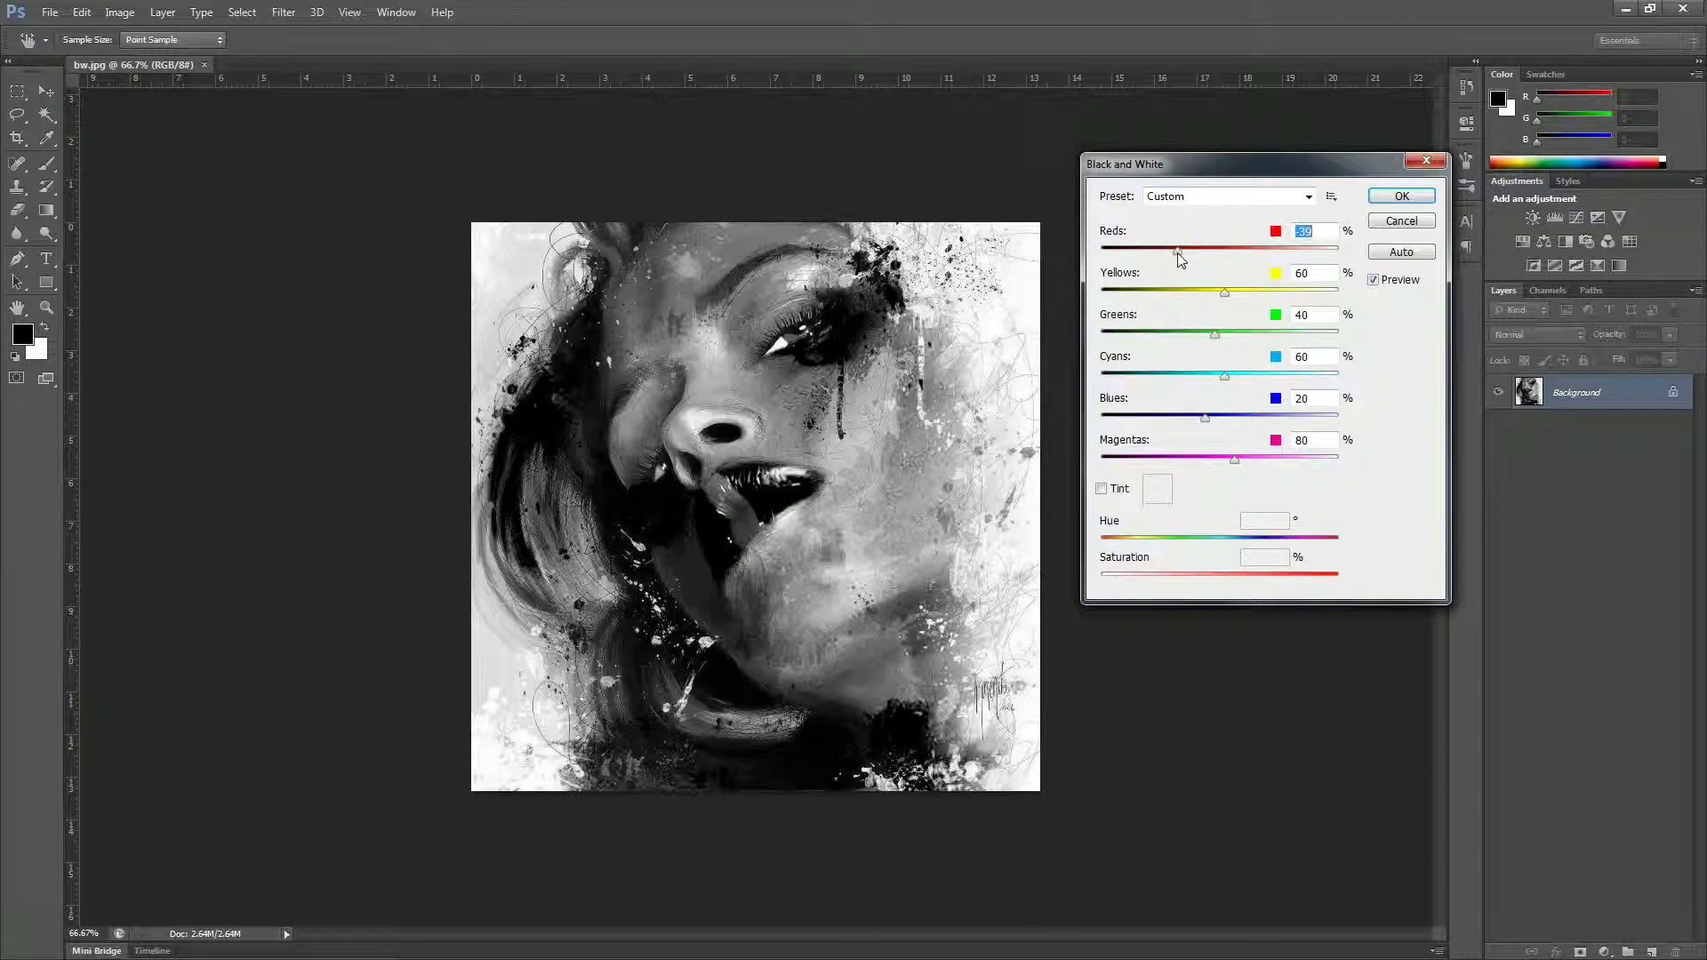
left_click(1372, 280)
left_click(1374, 281)
left_click_drag(1206, 421, 1289, 415)
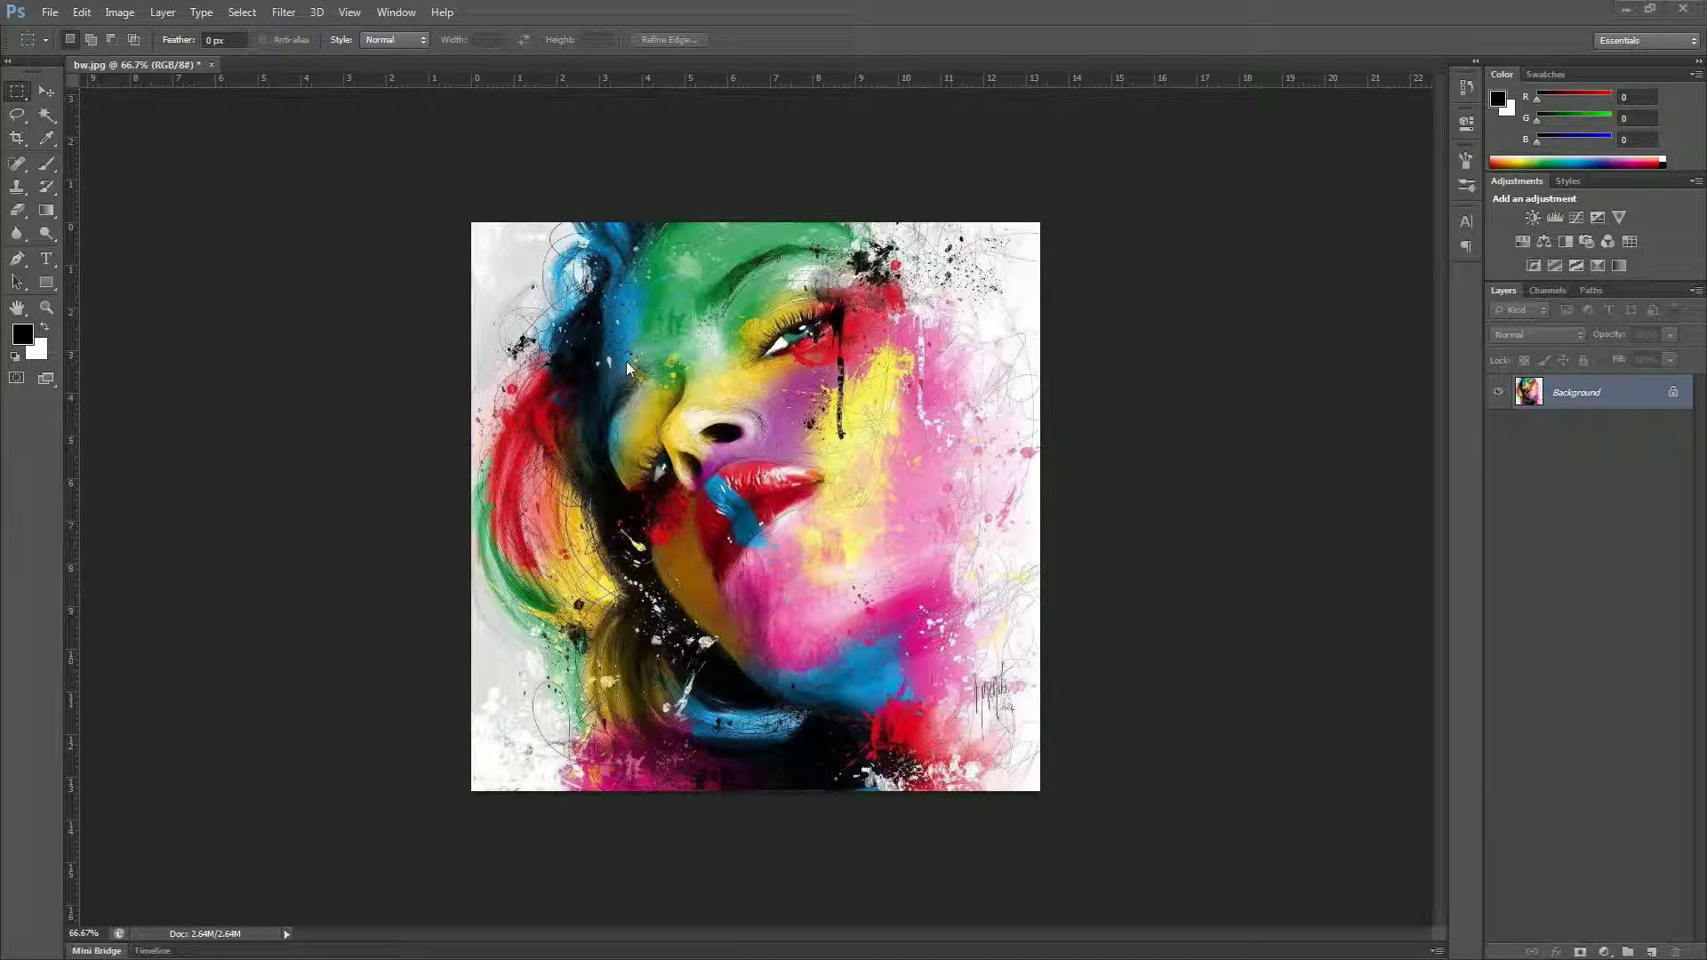
- Add a Black & White adjustment layer, auto-balance it, and lower Blues to -20
left_click(1567, 244)
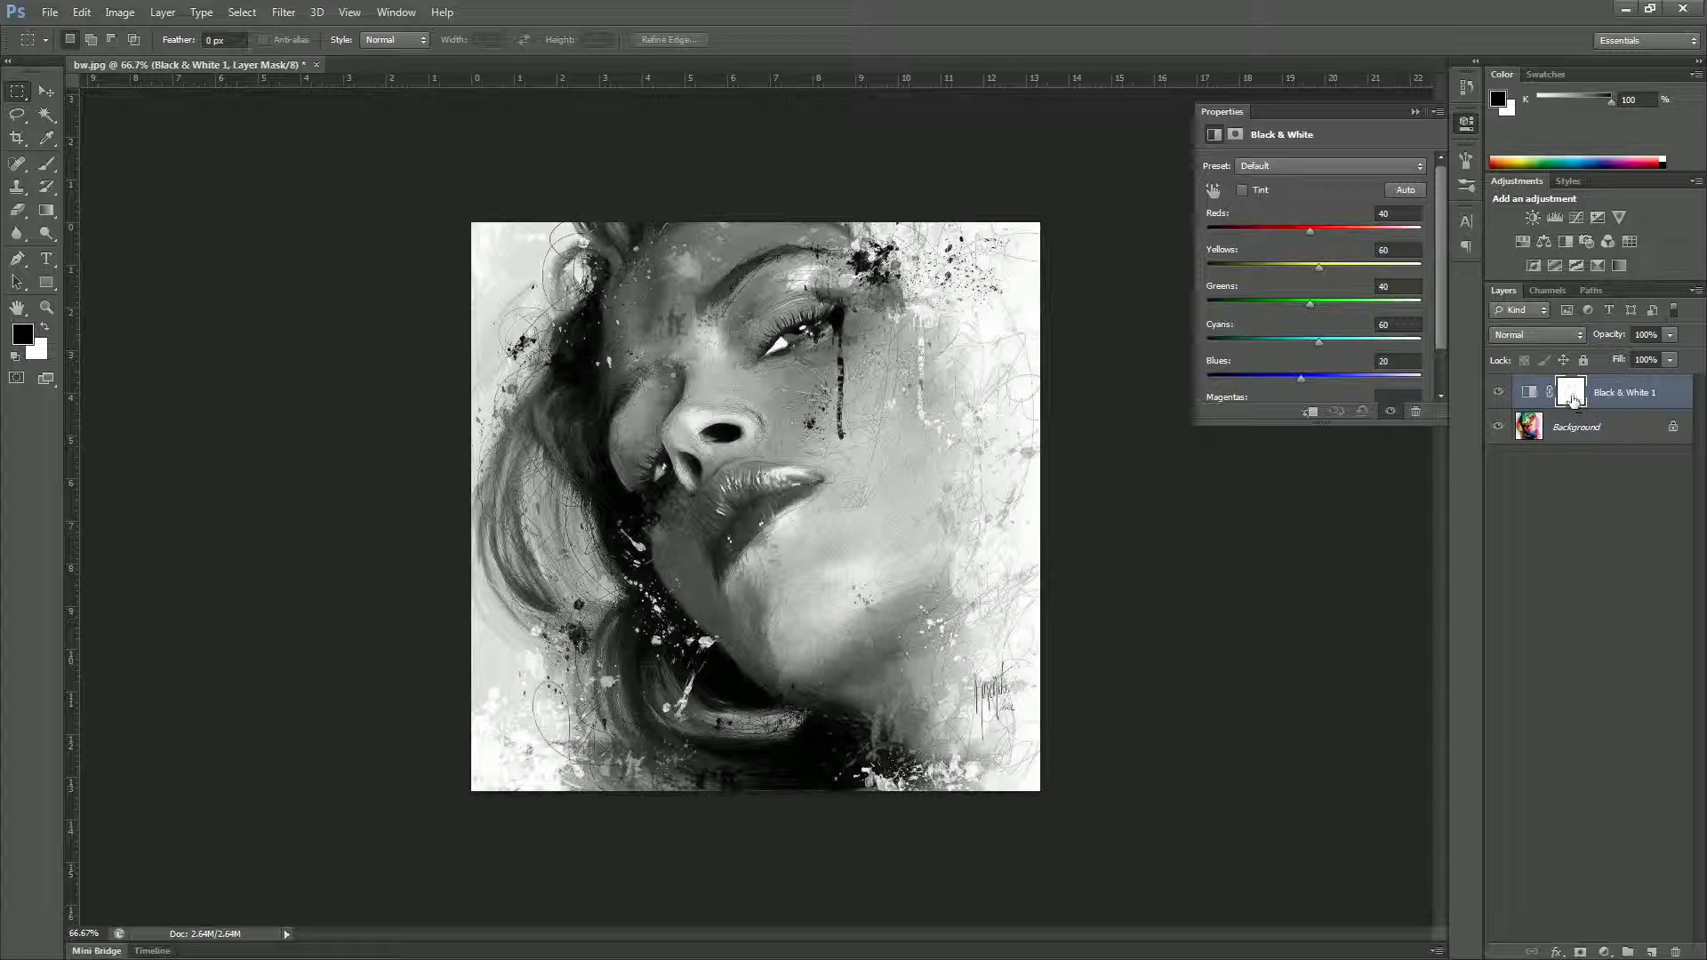
left_click(1402, 191)
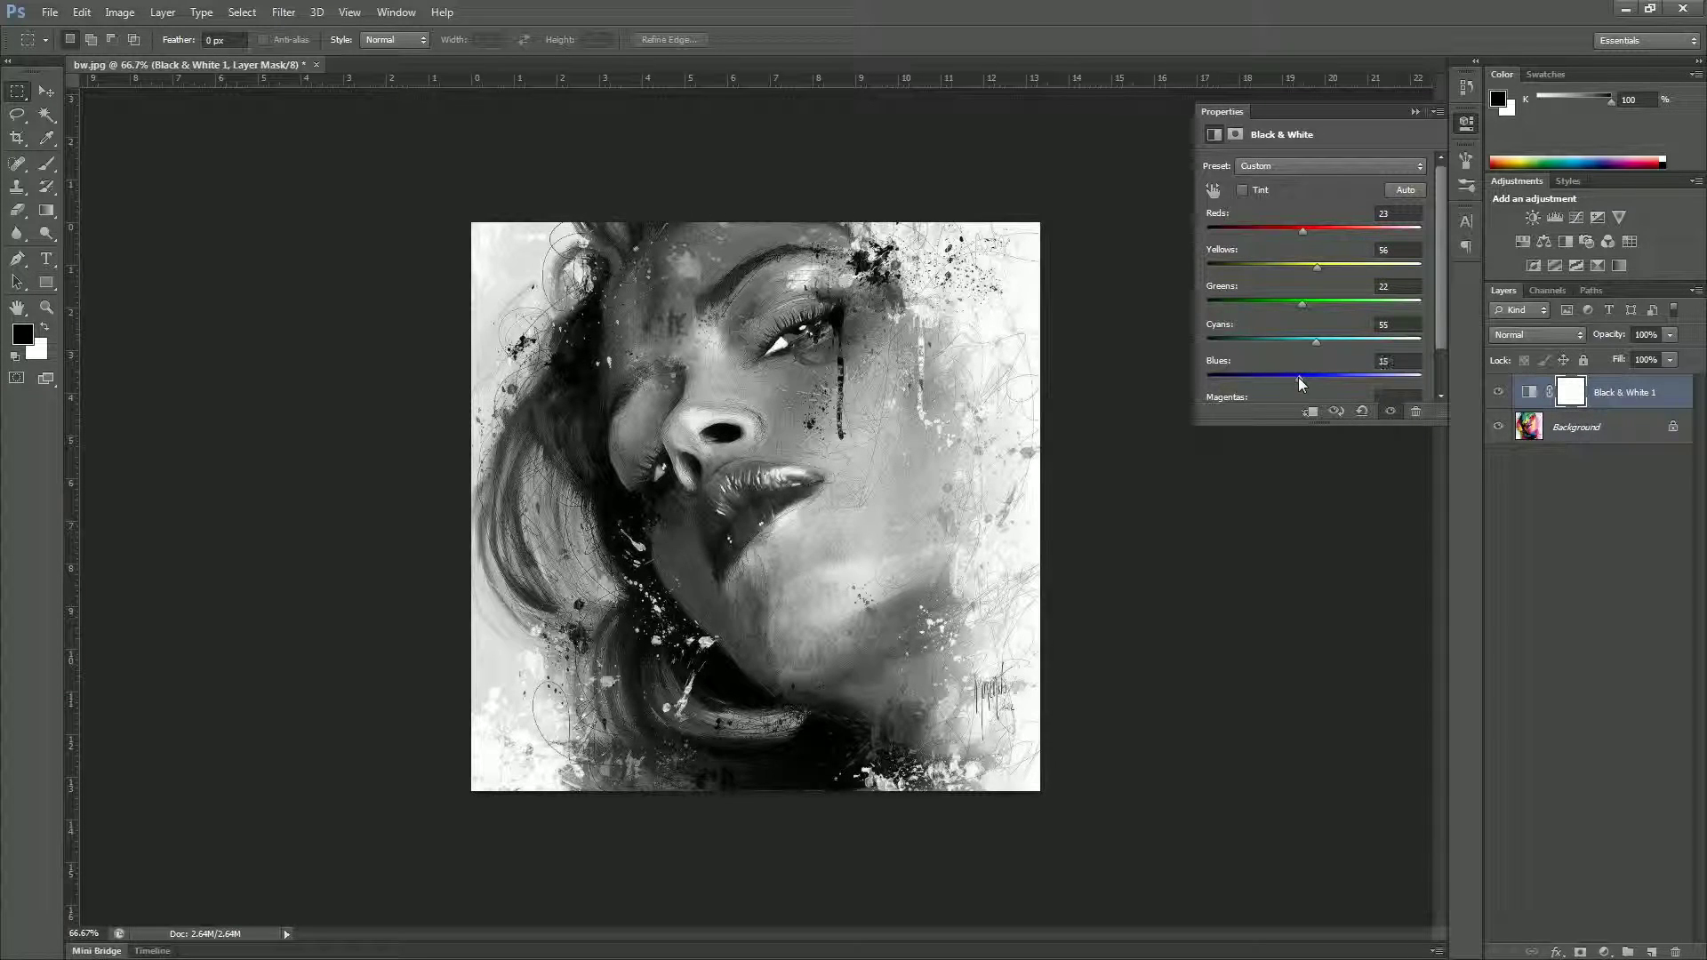
left_click_drag(1298, 377, 1284, 379)
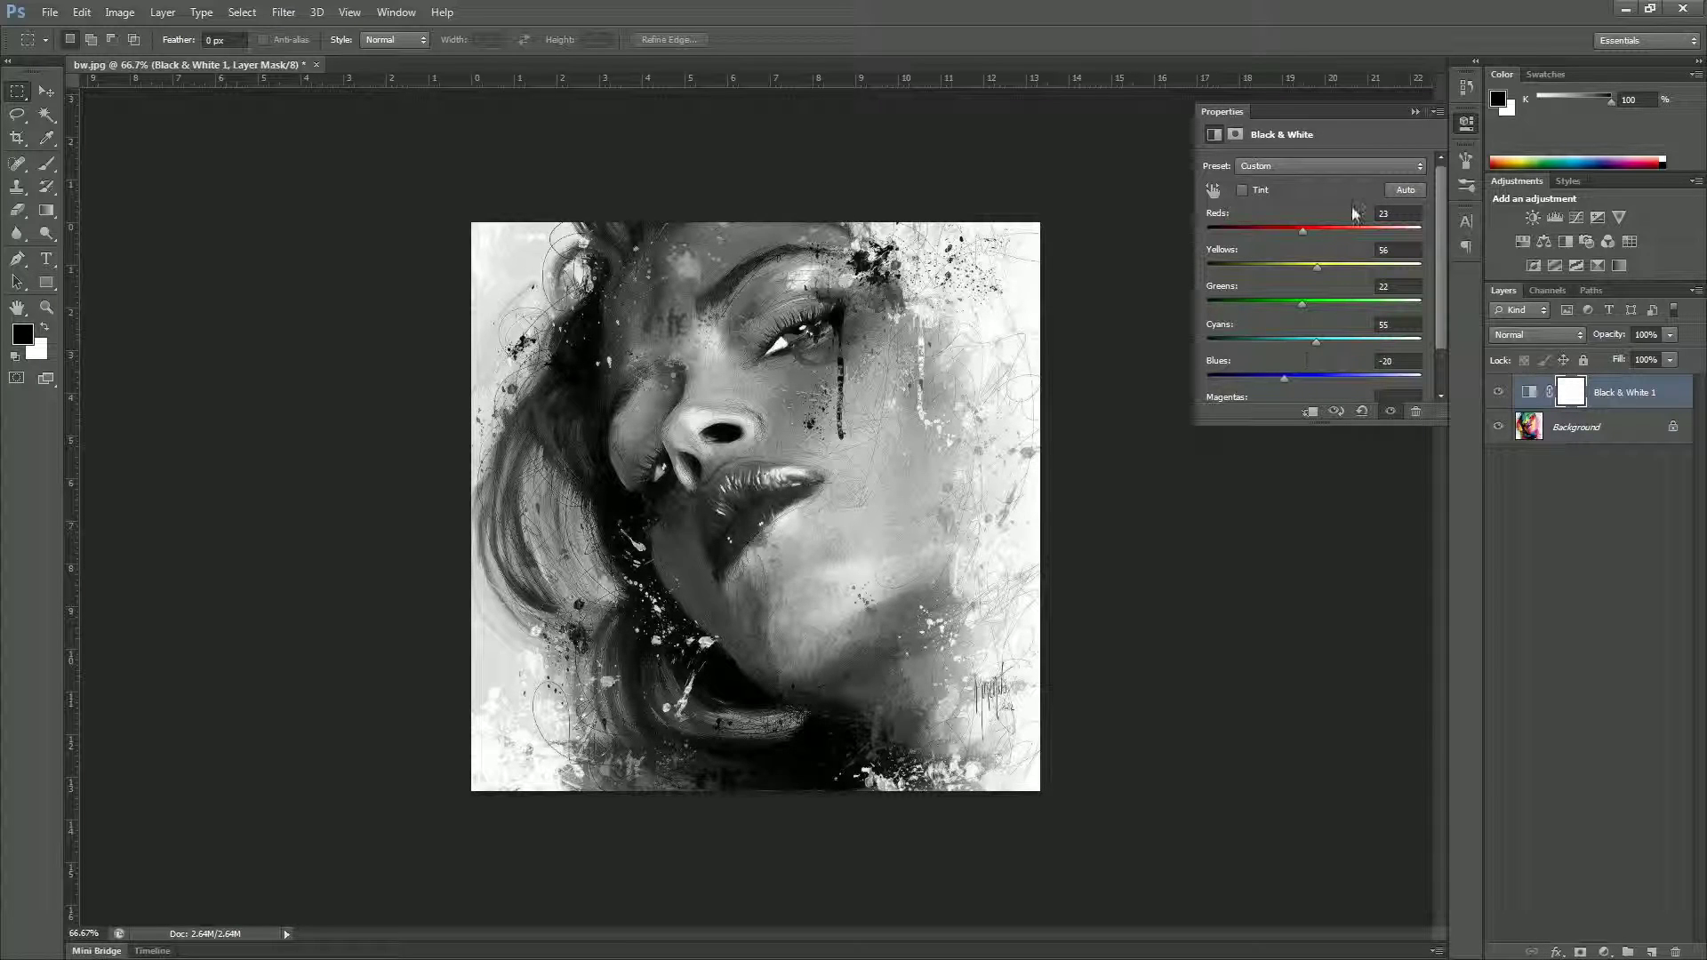
left_click(1415, 112)
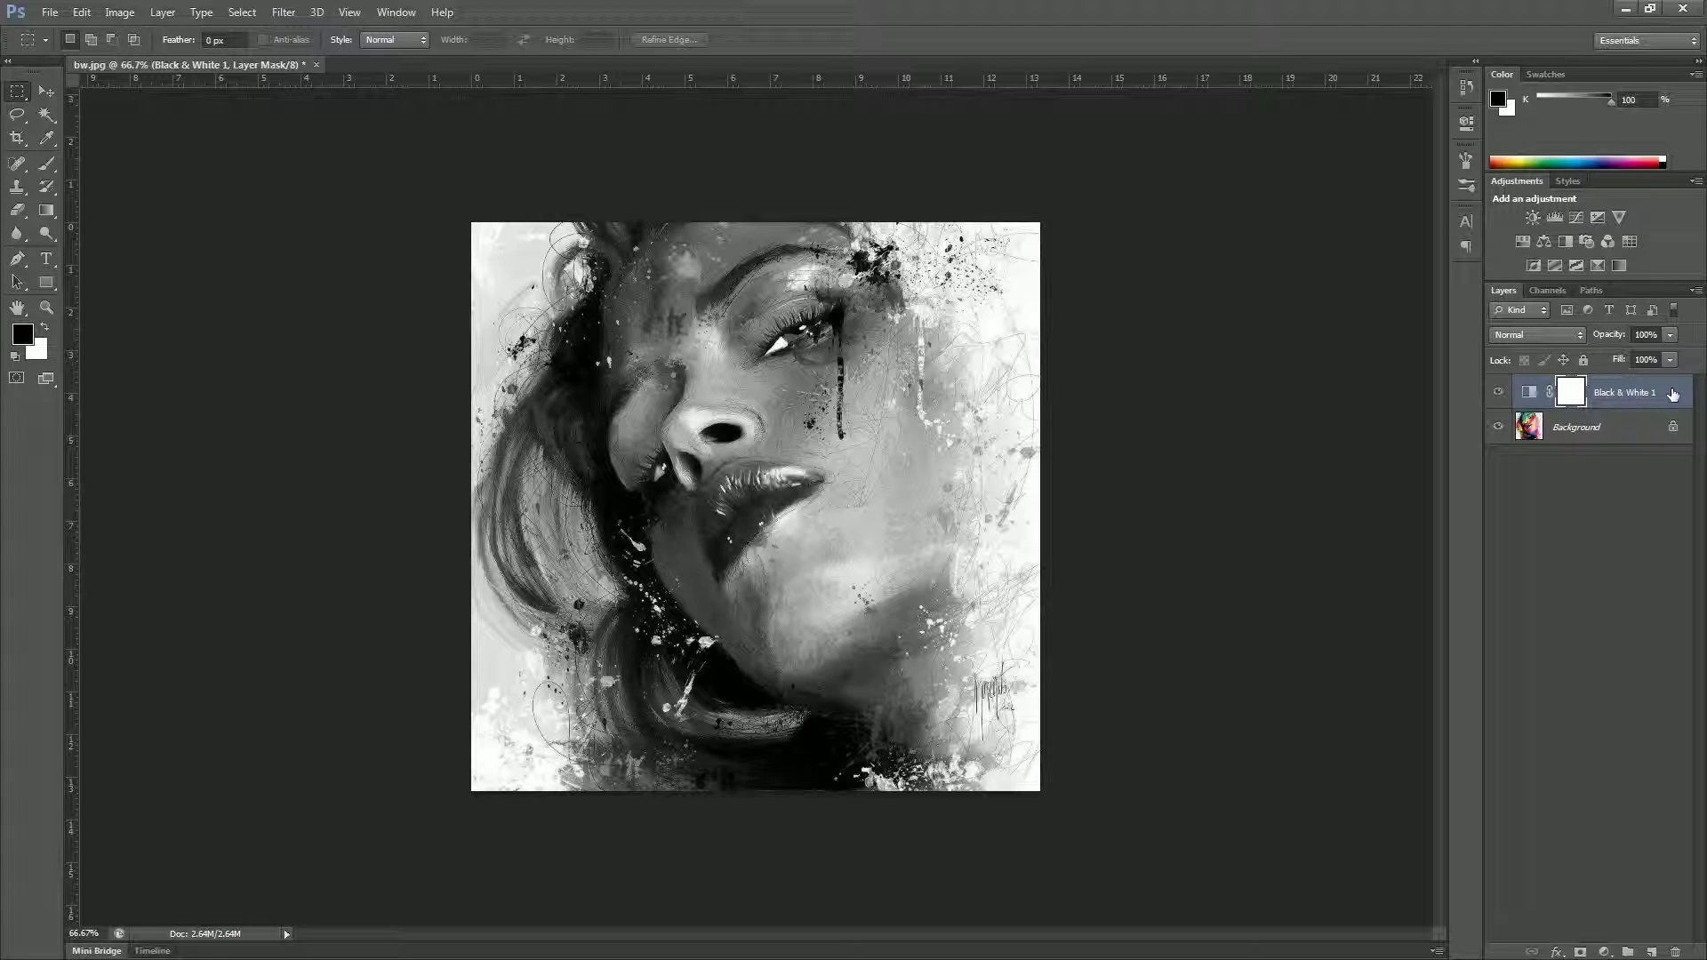
left_click(1637, 429)
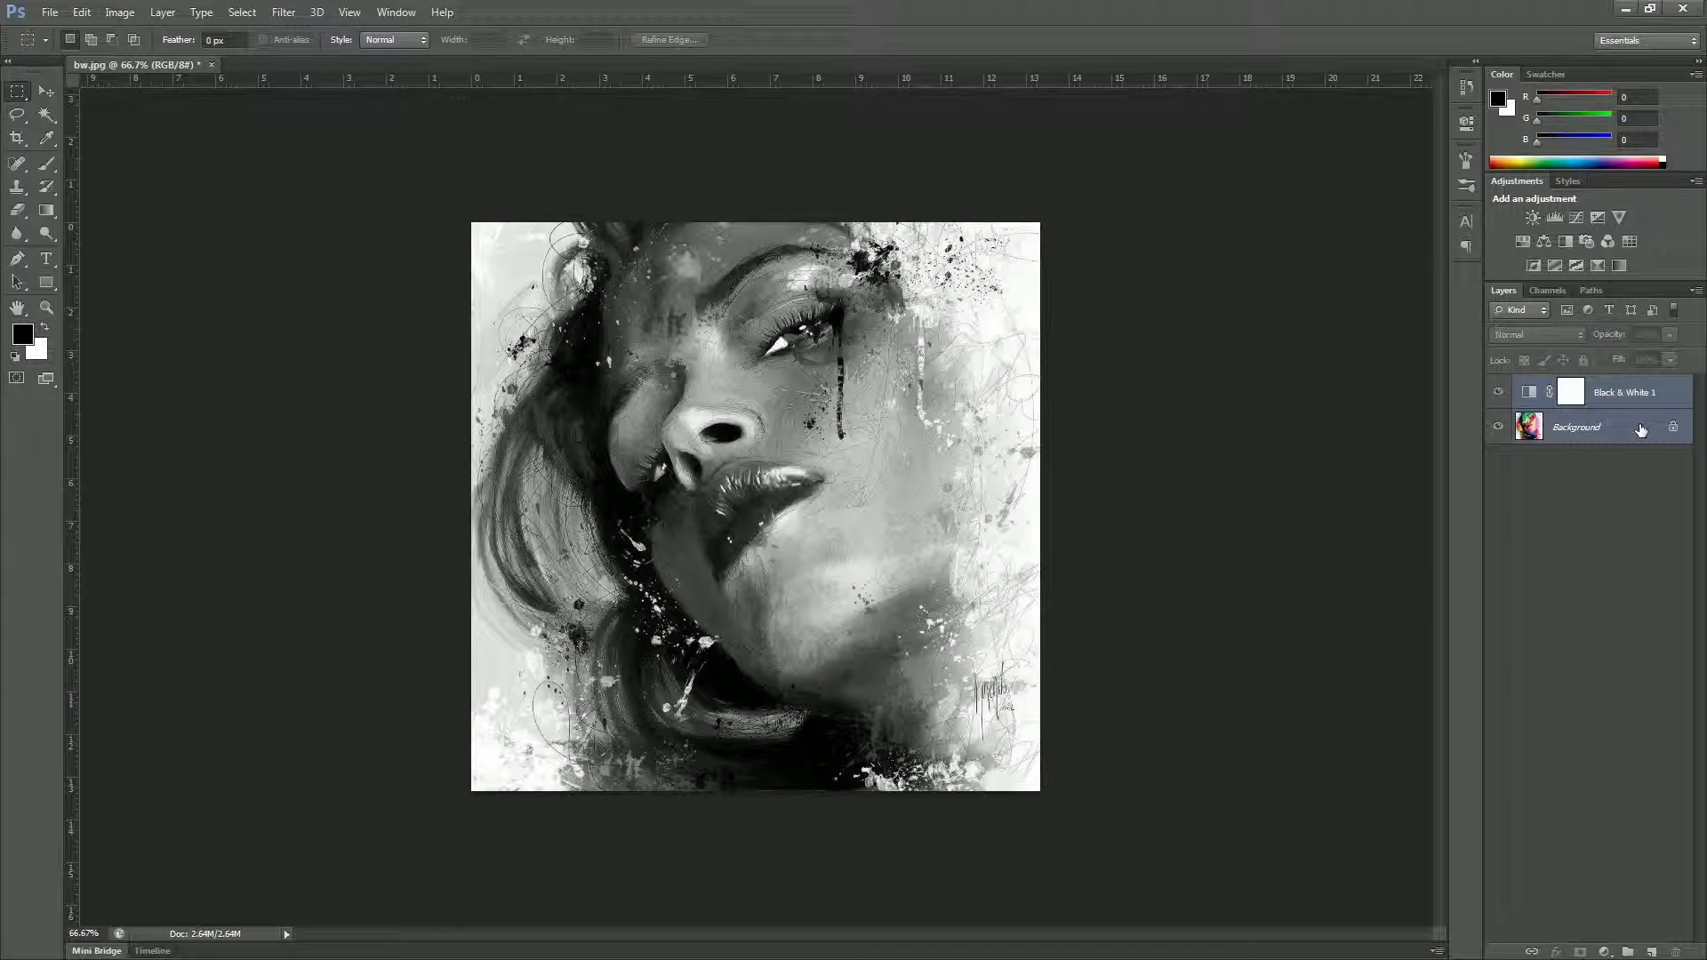
left_click(1697, 290)
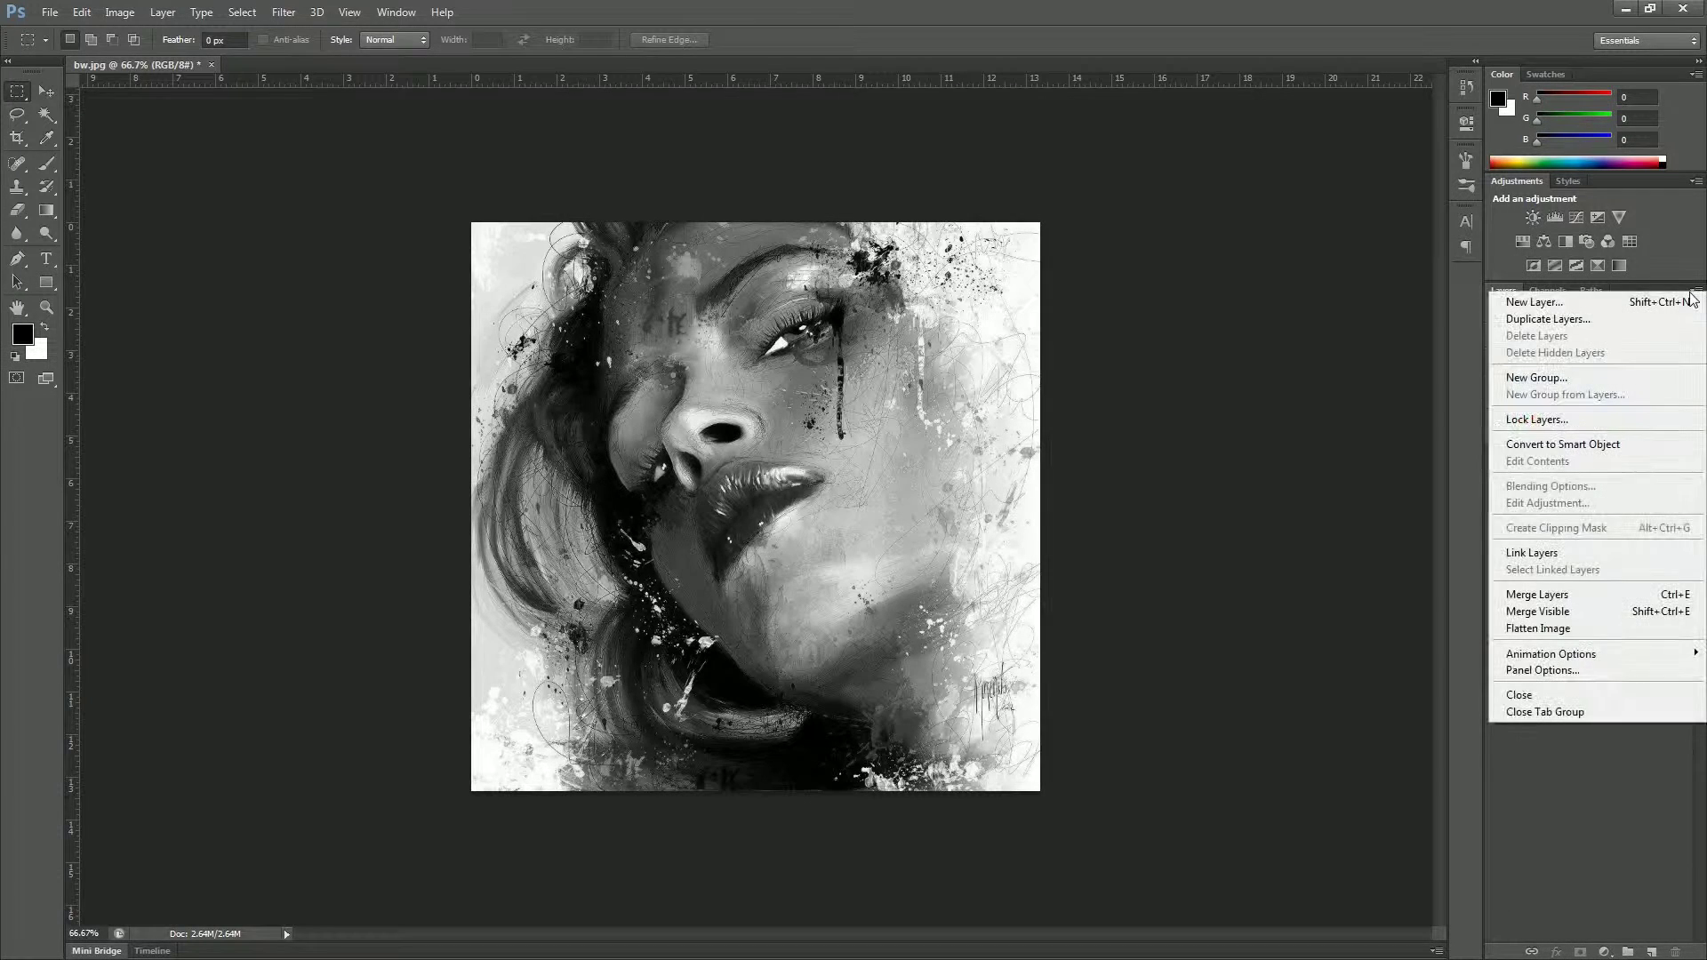
left_click(1581, 594)
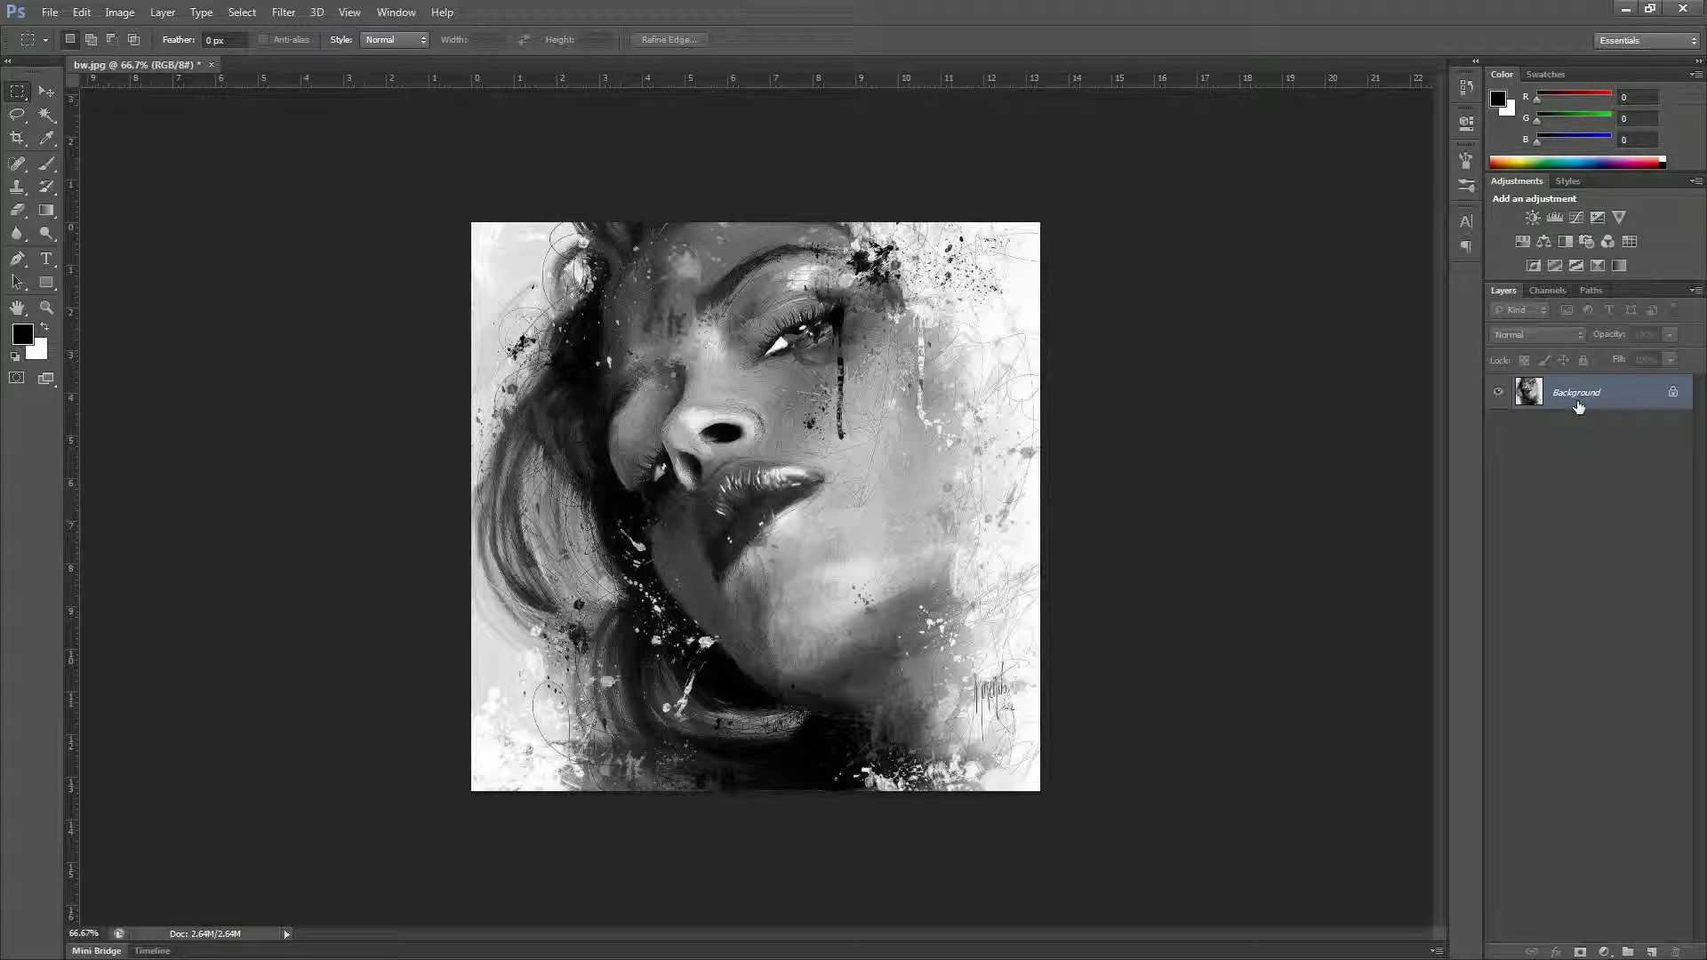
key("ctrl+alt+shift+b")
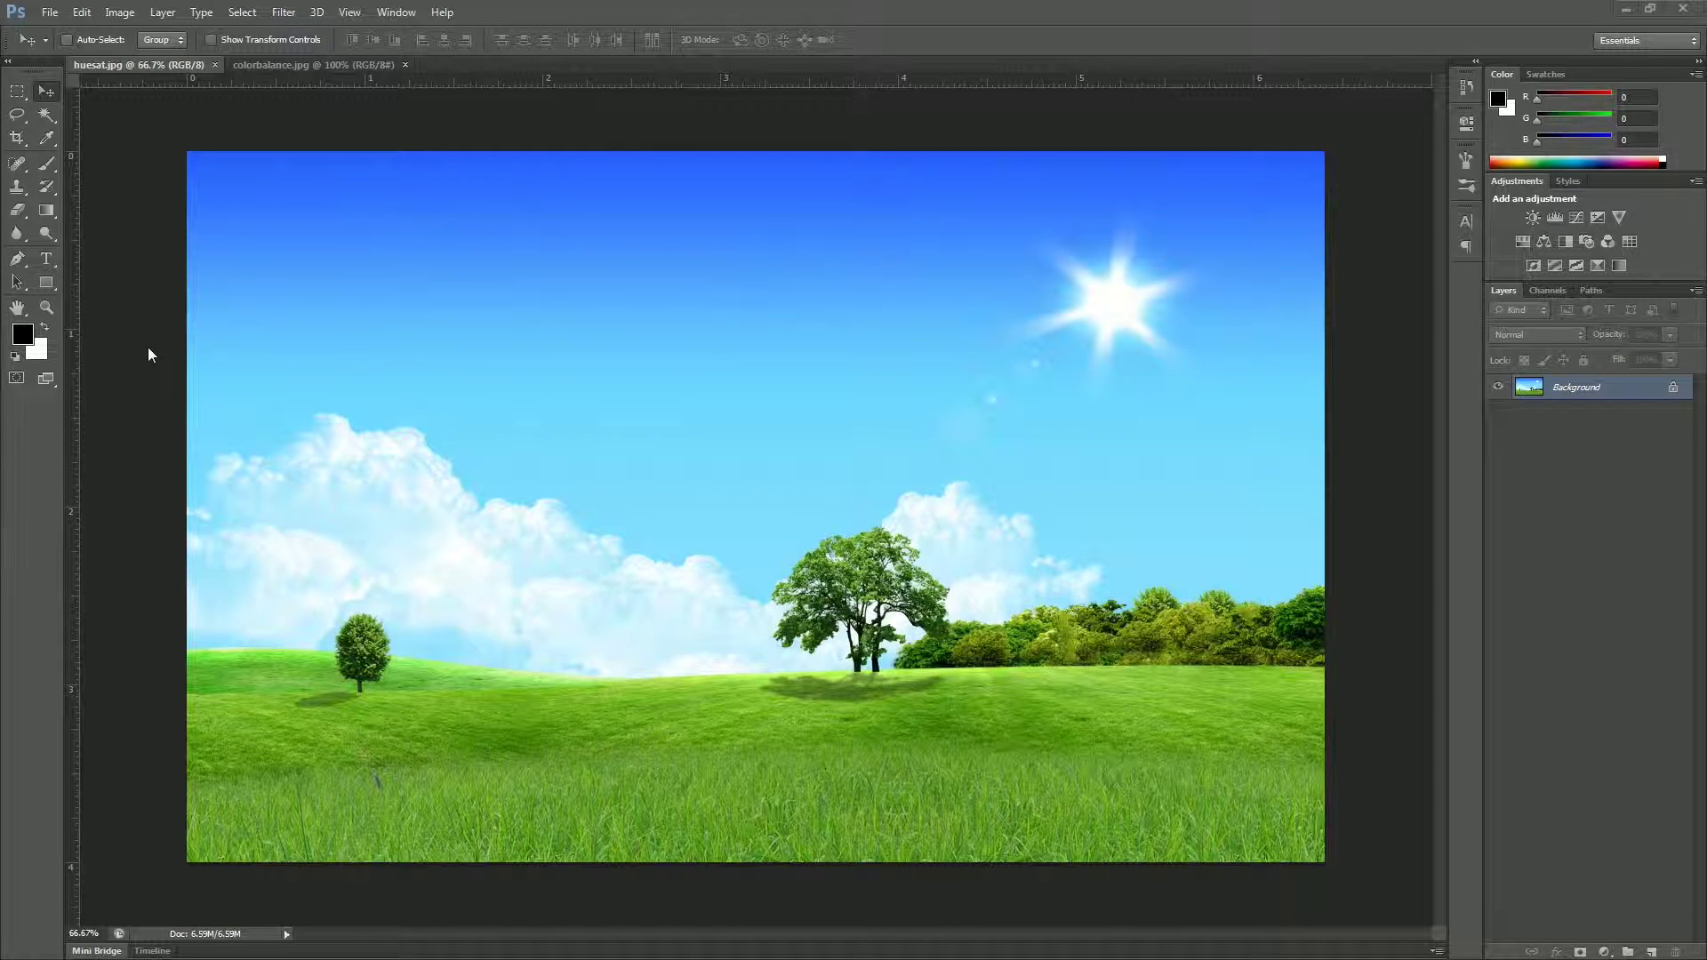
- Preview Hue/Saturation on the landscape at hue -180, saturation -77 and lightness -35
left_click(119, 11)
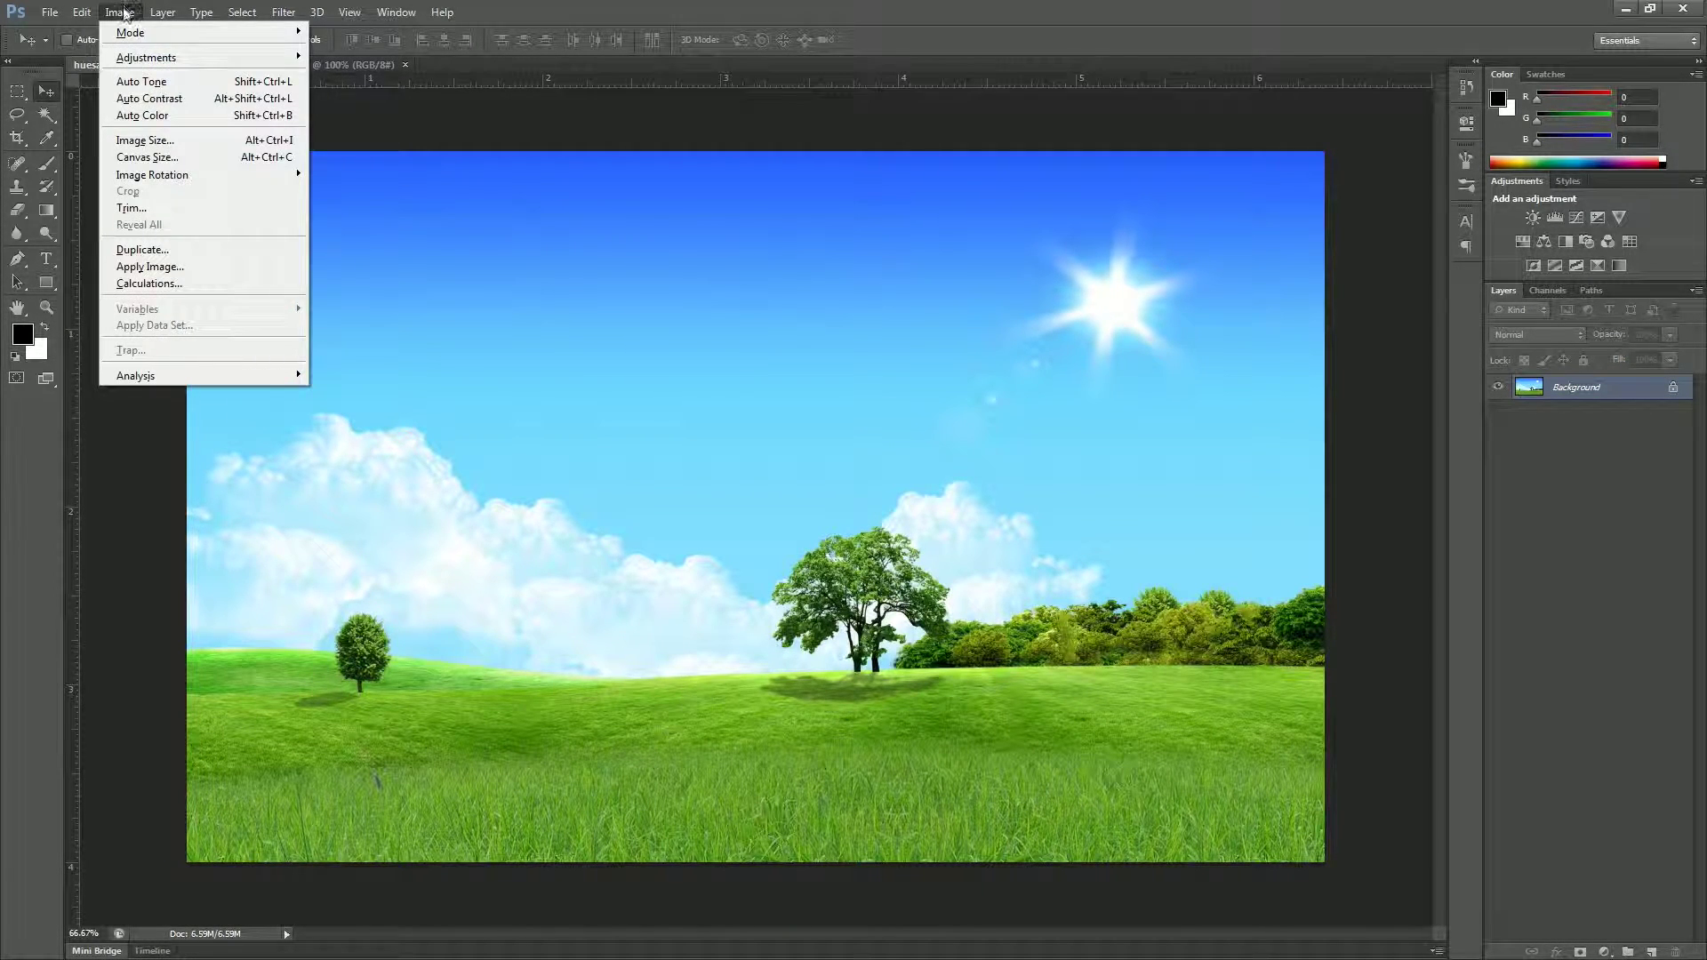
mouse_move(142, 64)
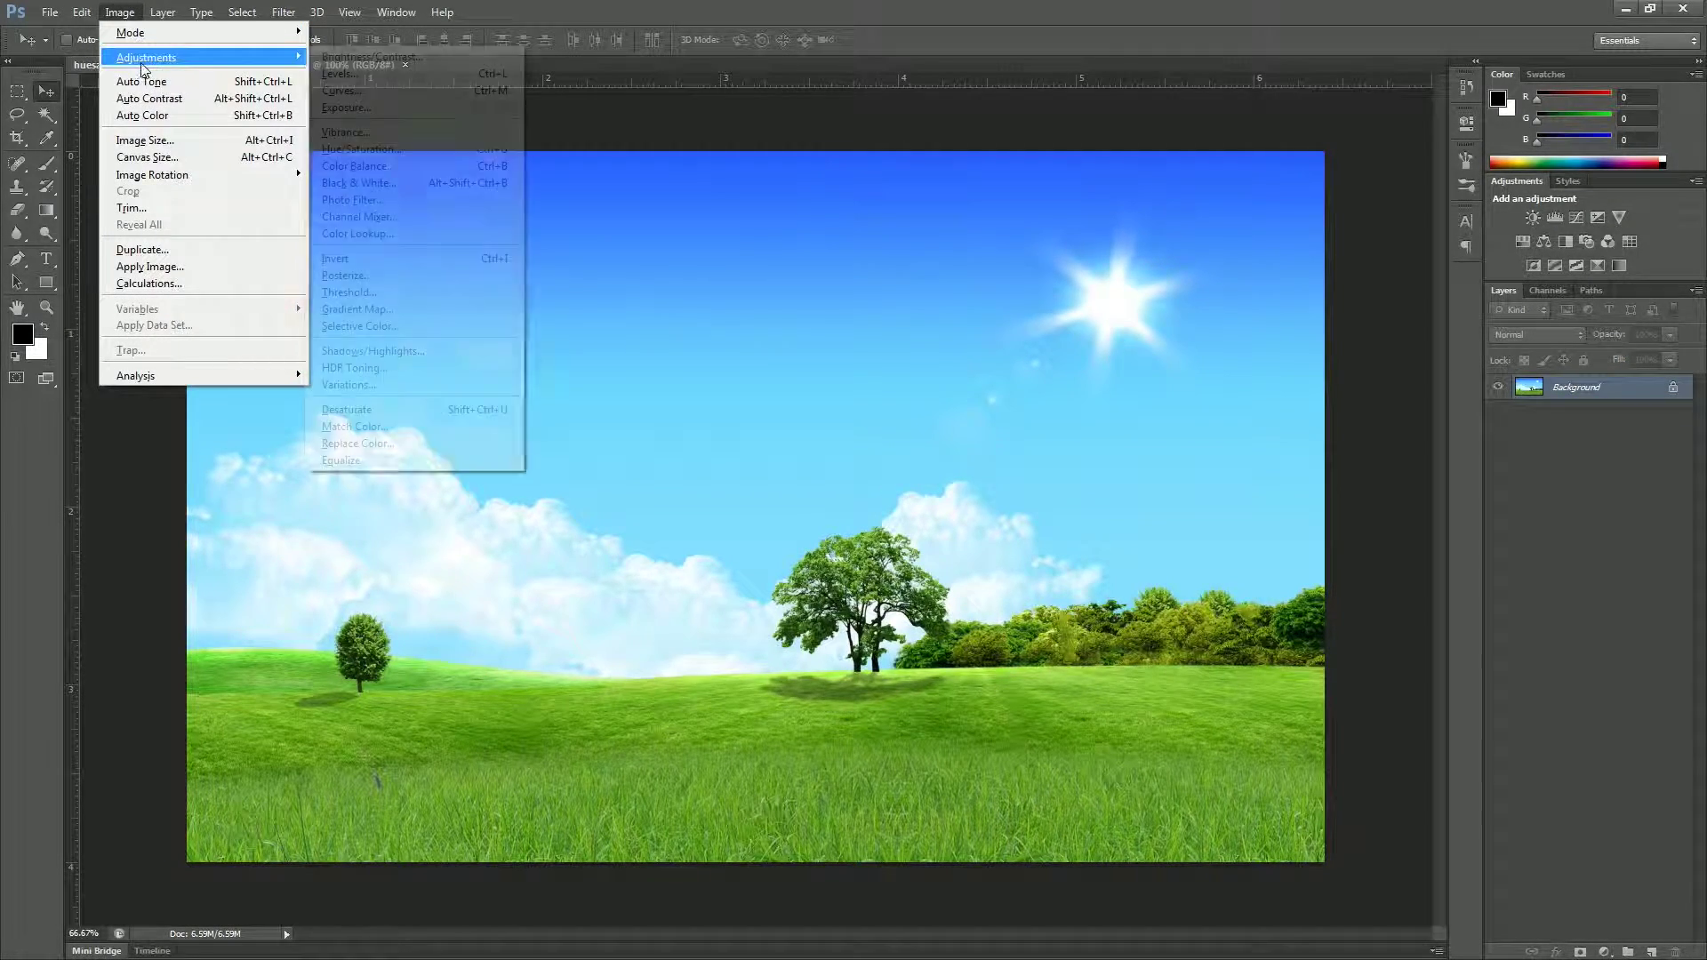
left_click(383, 156)
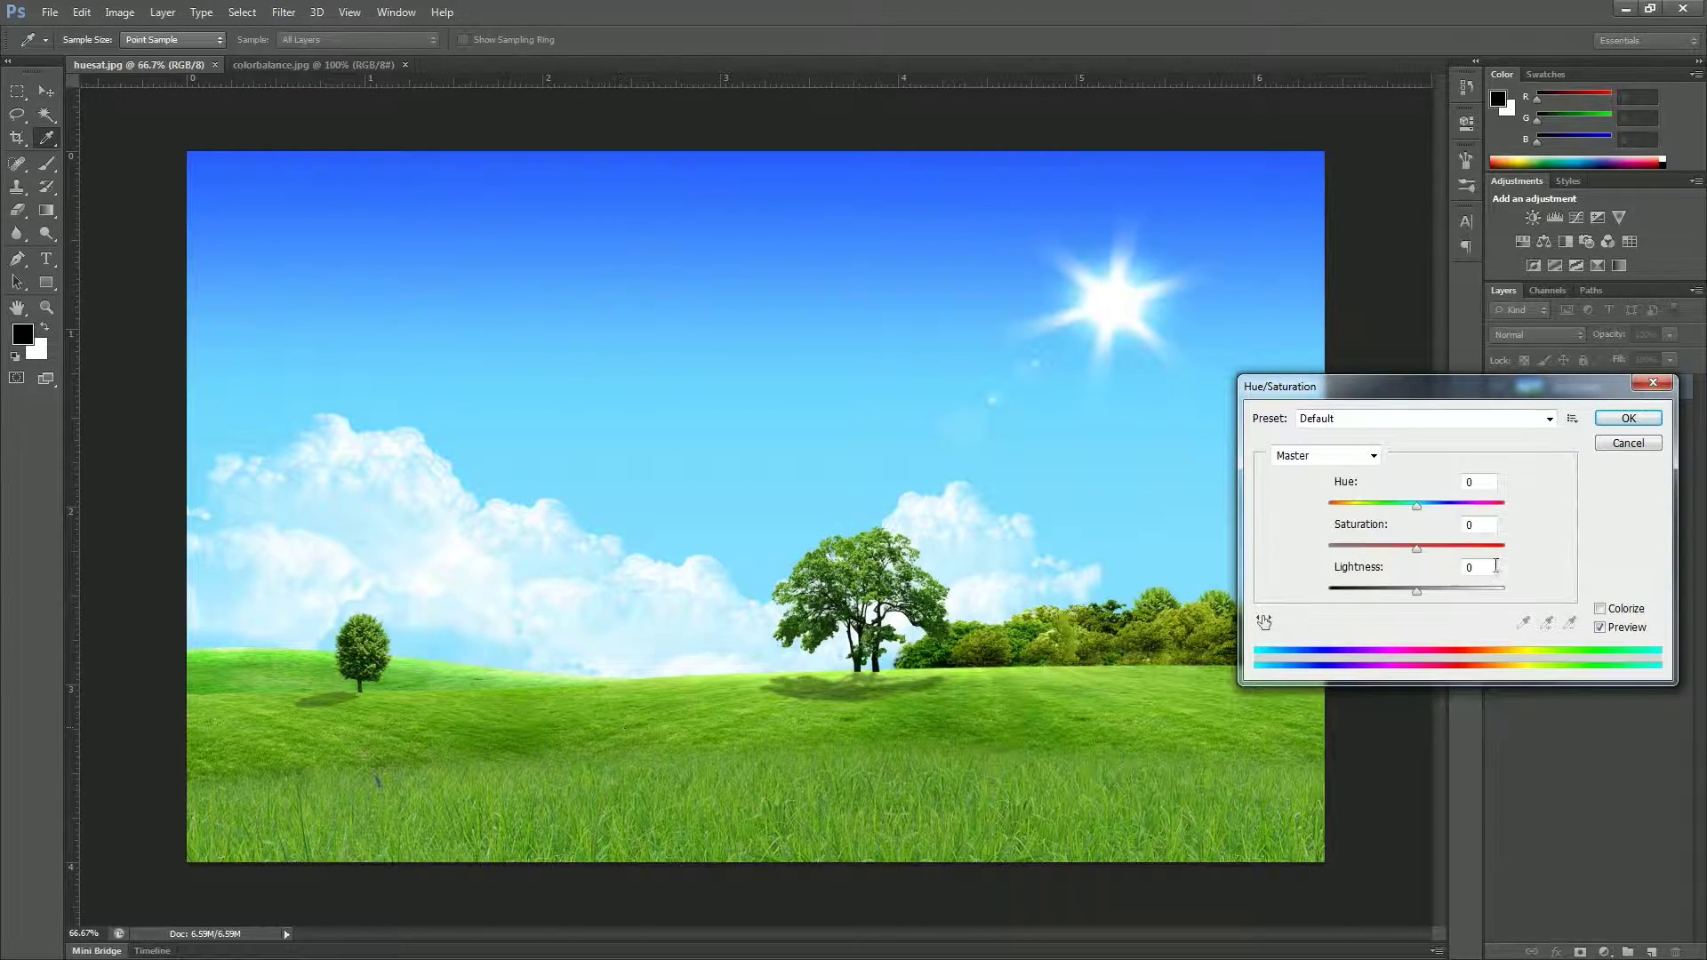
left_click_drag(1416, 505, 1376, 505)
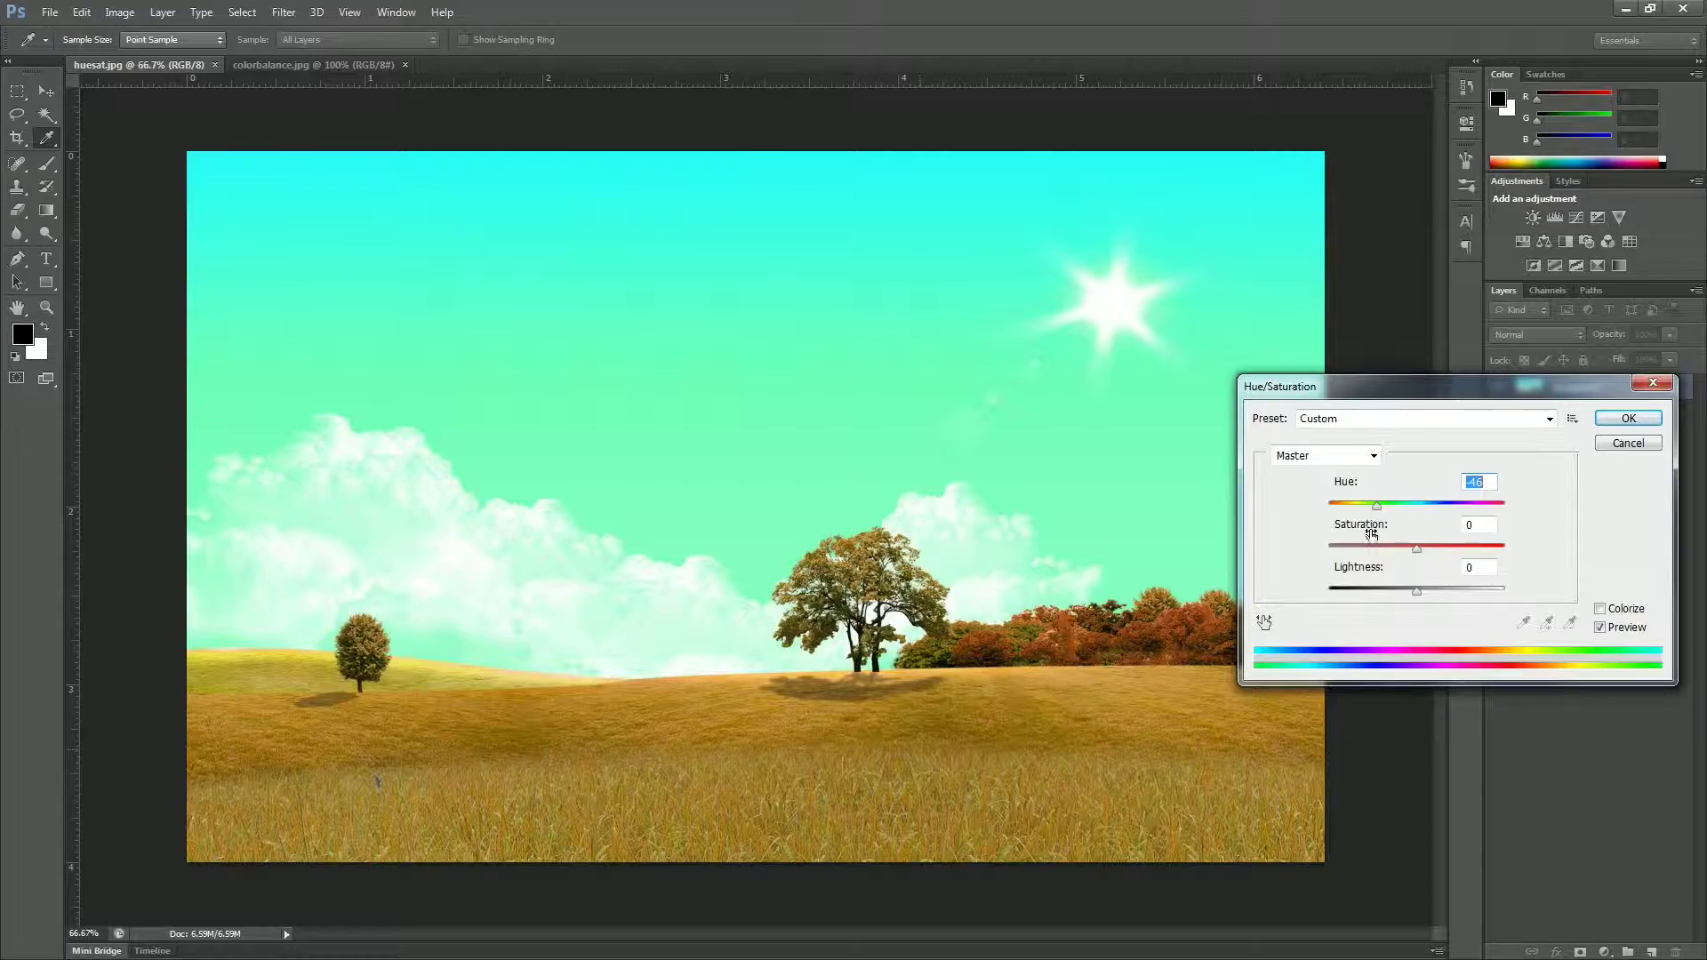
left_click_drag(1380, 503, 1328, 520)
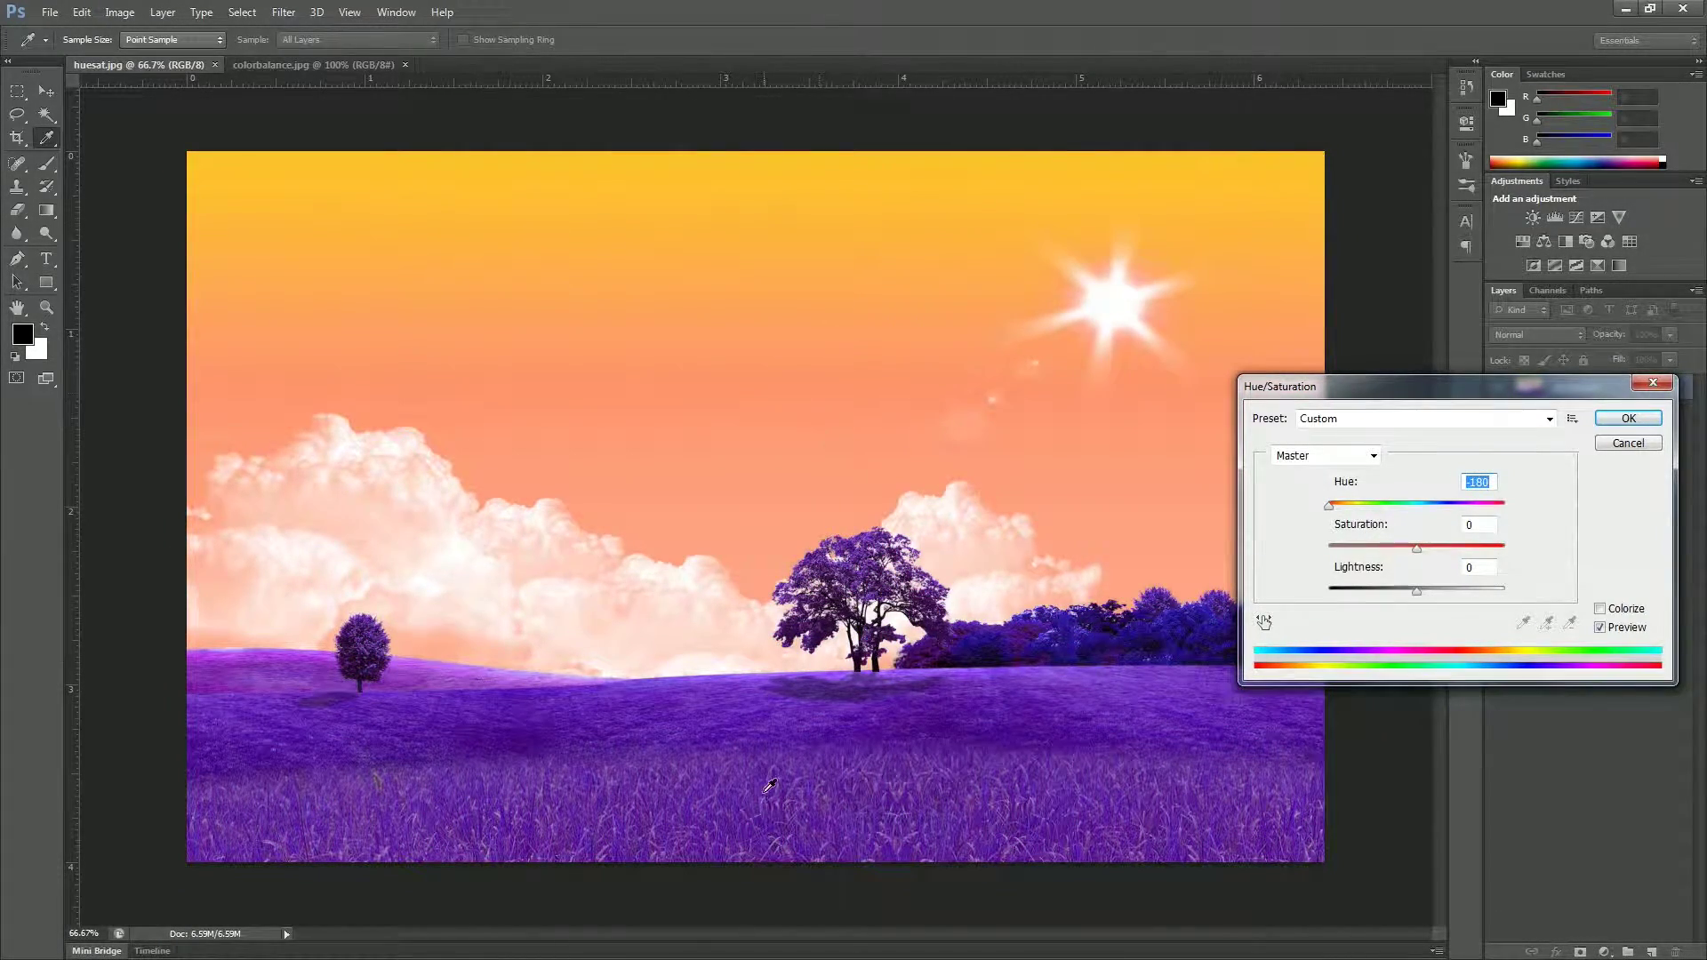
left_click(1416, 547)
left_click_drag(1415, 548, 1504, 548)
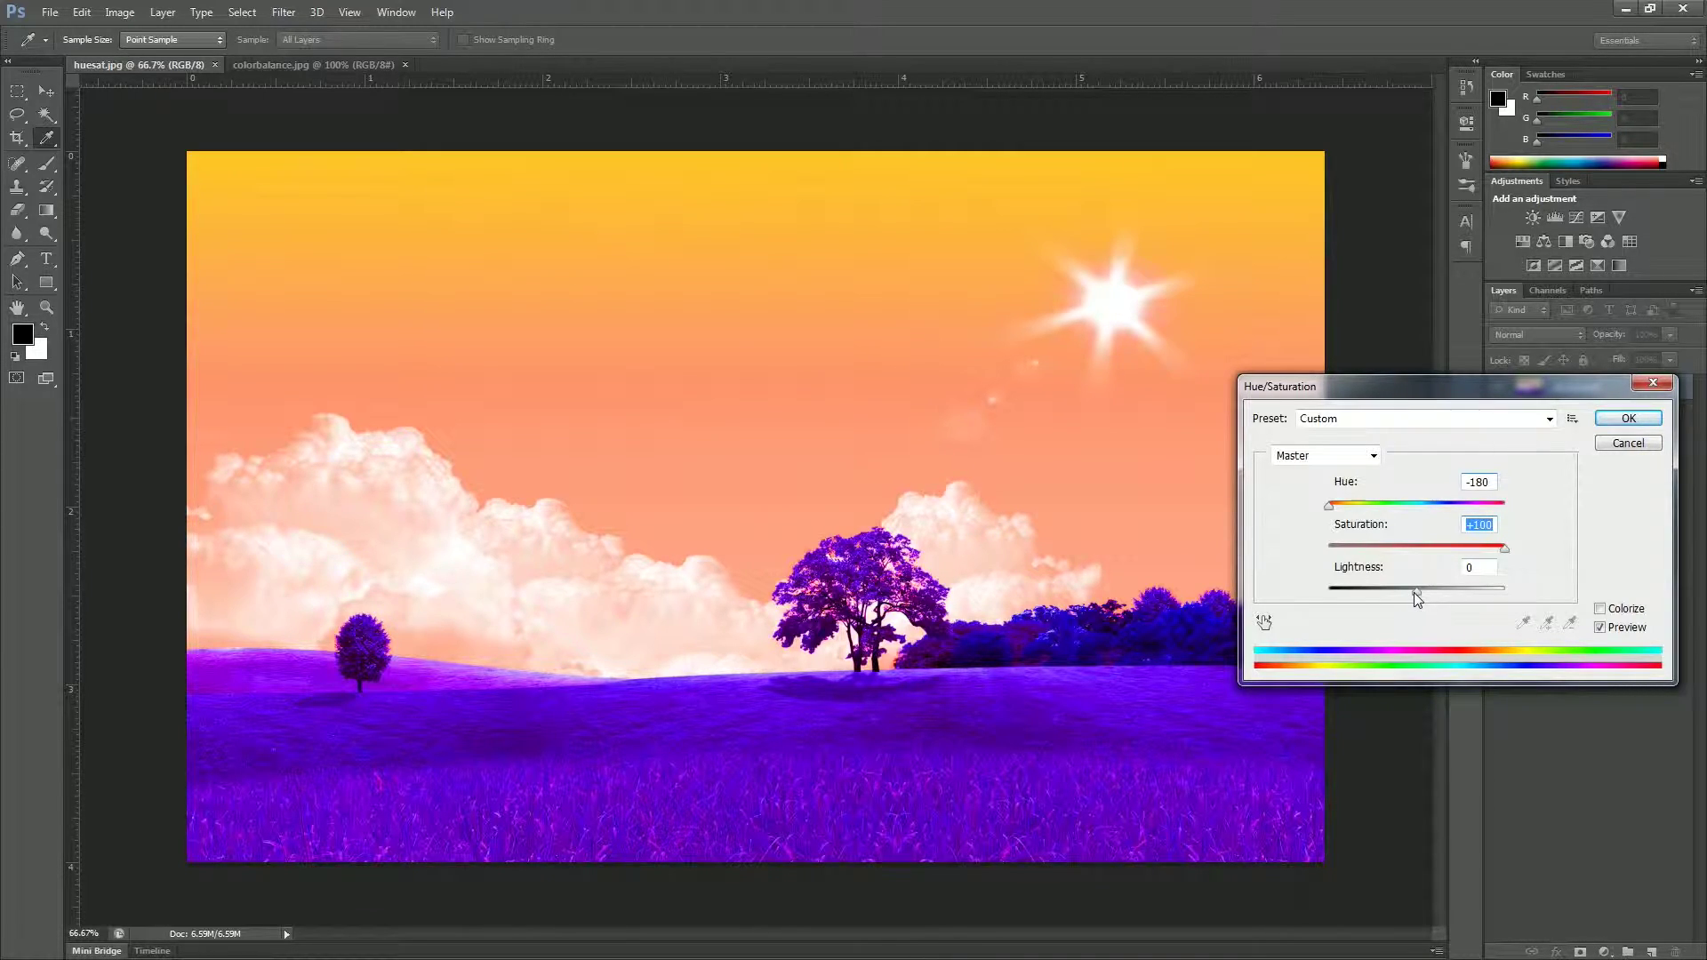
left_click_drag(1418, 591, 1463, 608)
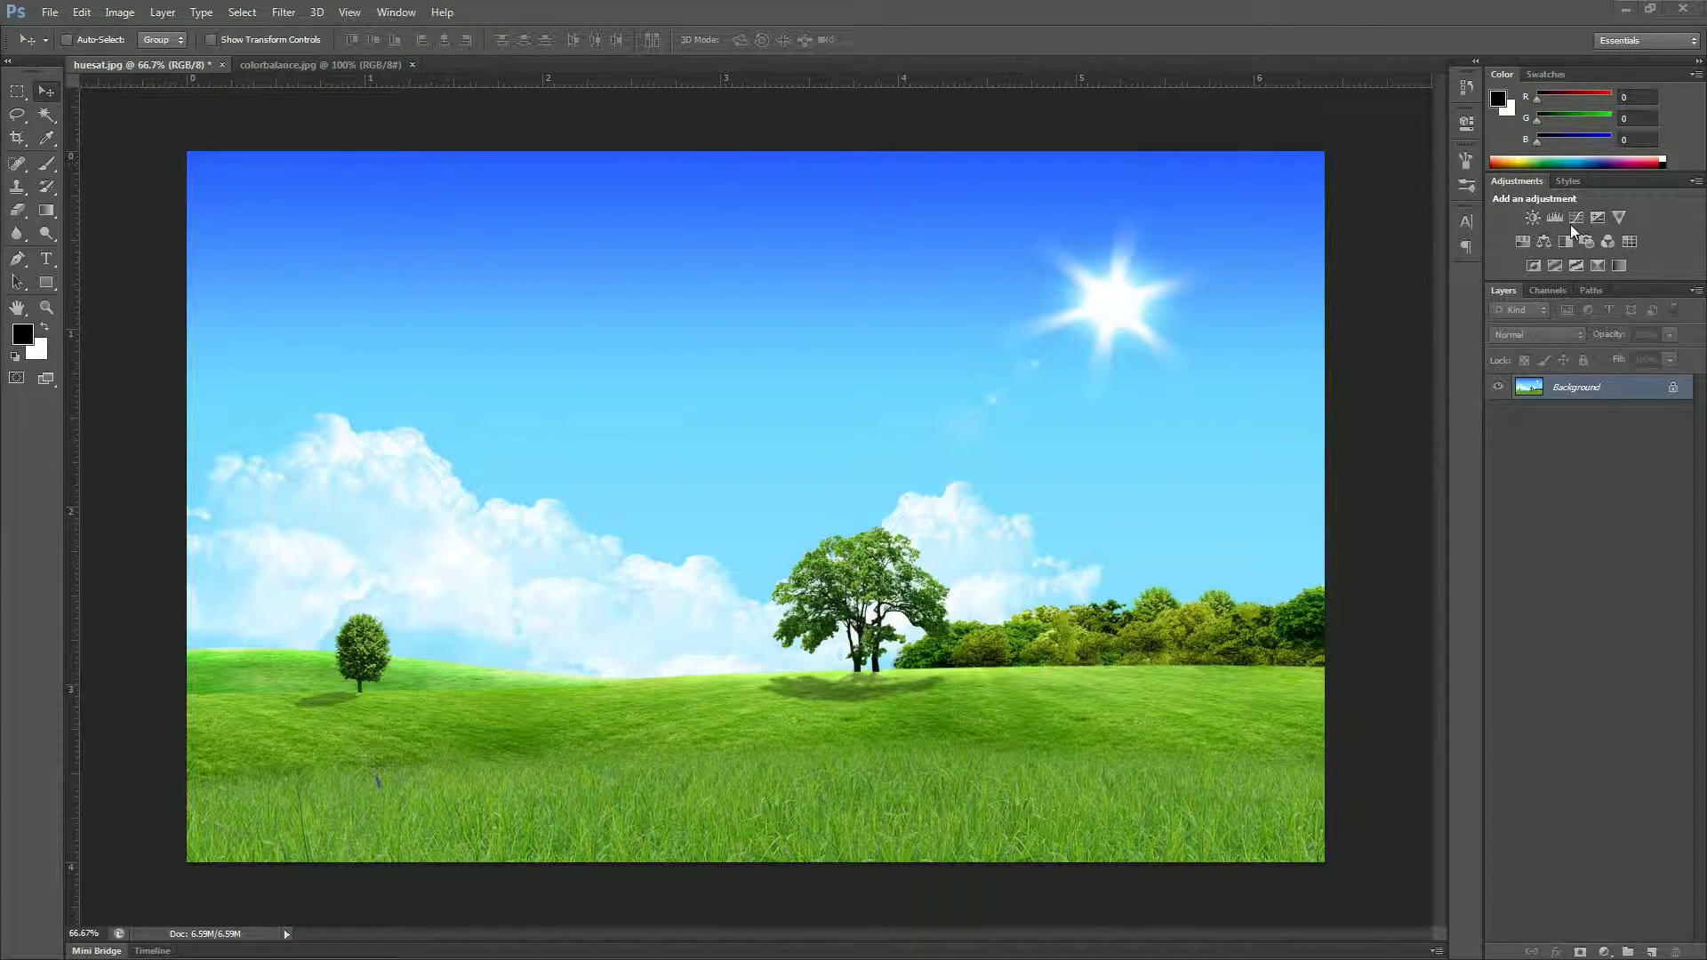
- Add a Hue/Saturation 1 layer to the landscape, then switch to colorbalance.jpg
left_click(1521, 241)
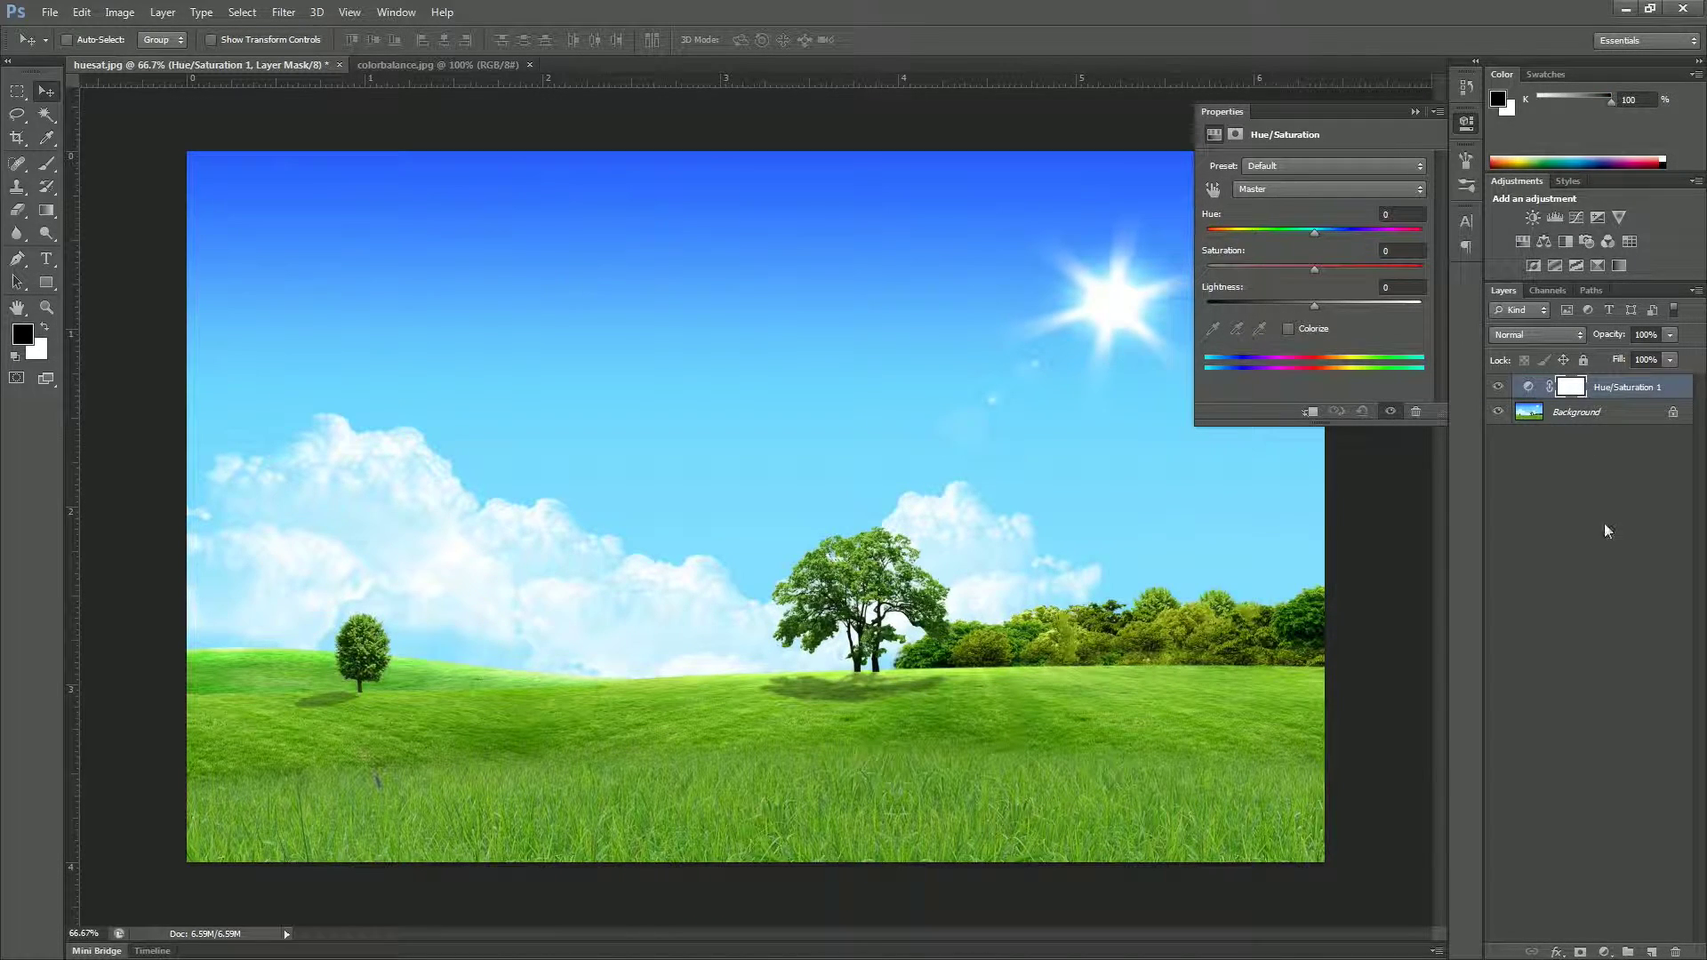
left_click(1415, 110)
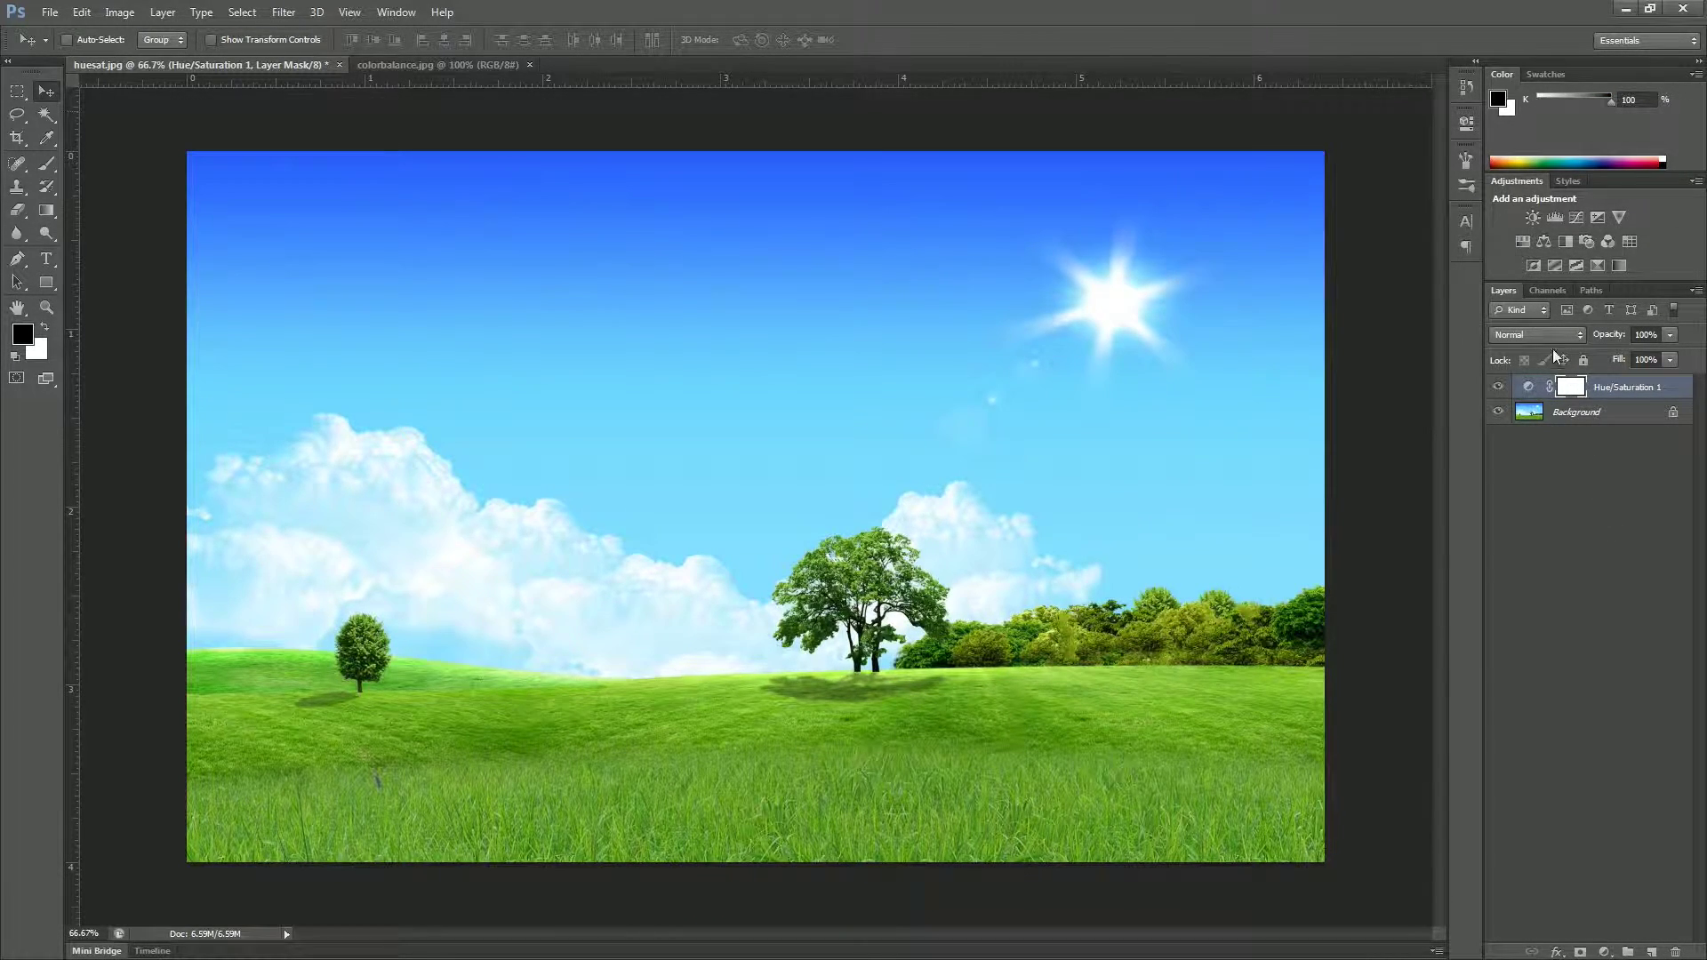
left_click(435, 64)
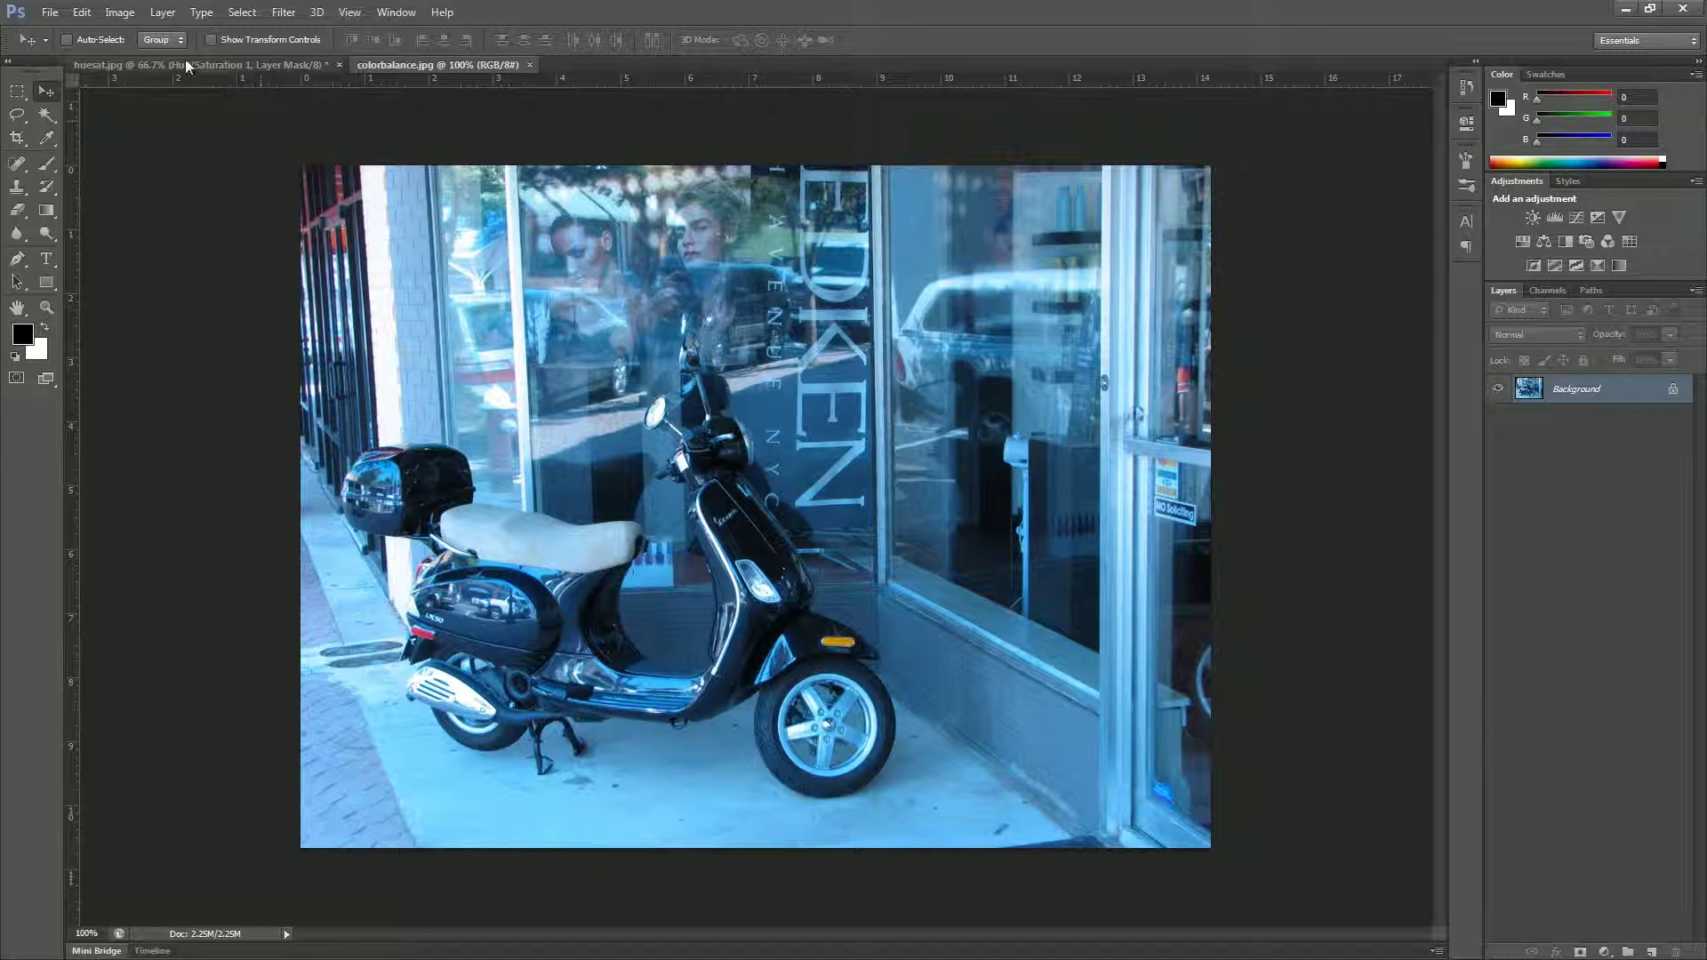
- Apply Hue/Saturation to the scooter photo with Cyans saturation -55 and Blues saturation +32
left_click(120, 12)
mouse_move(153, 58)
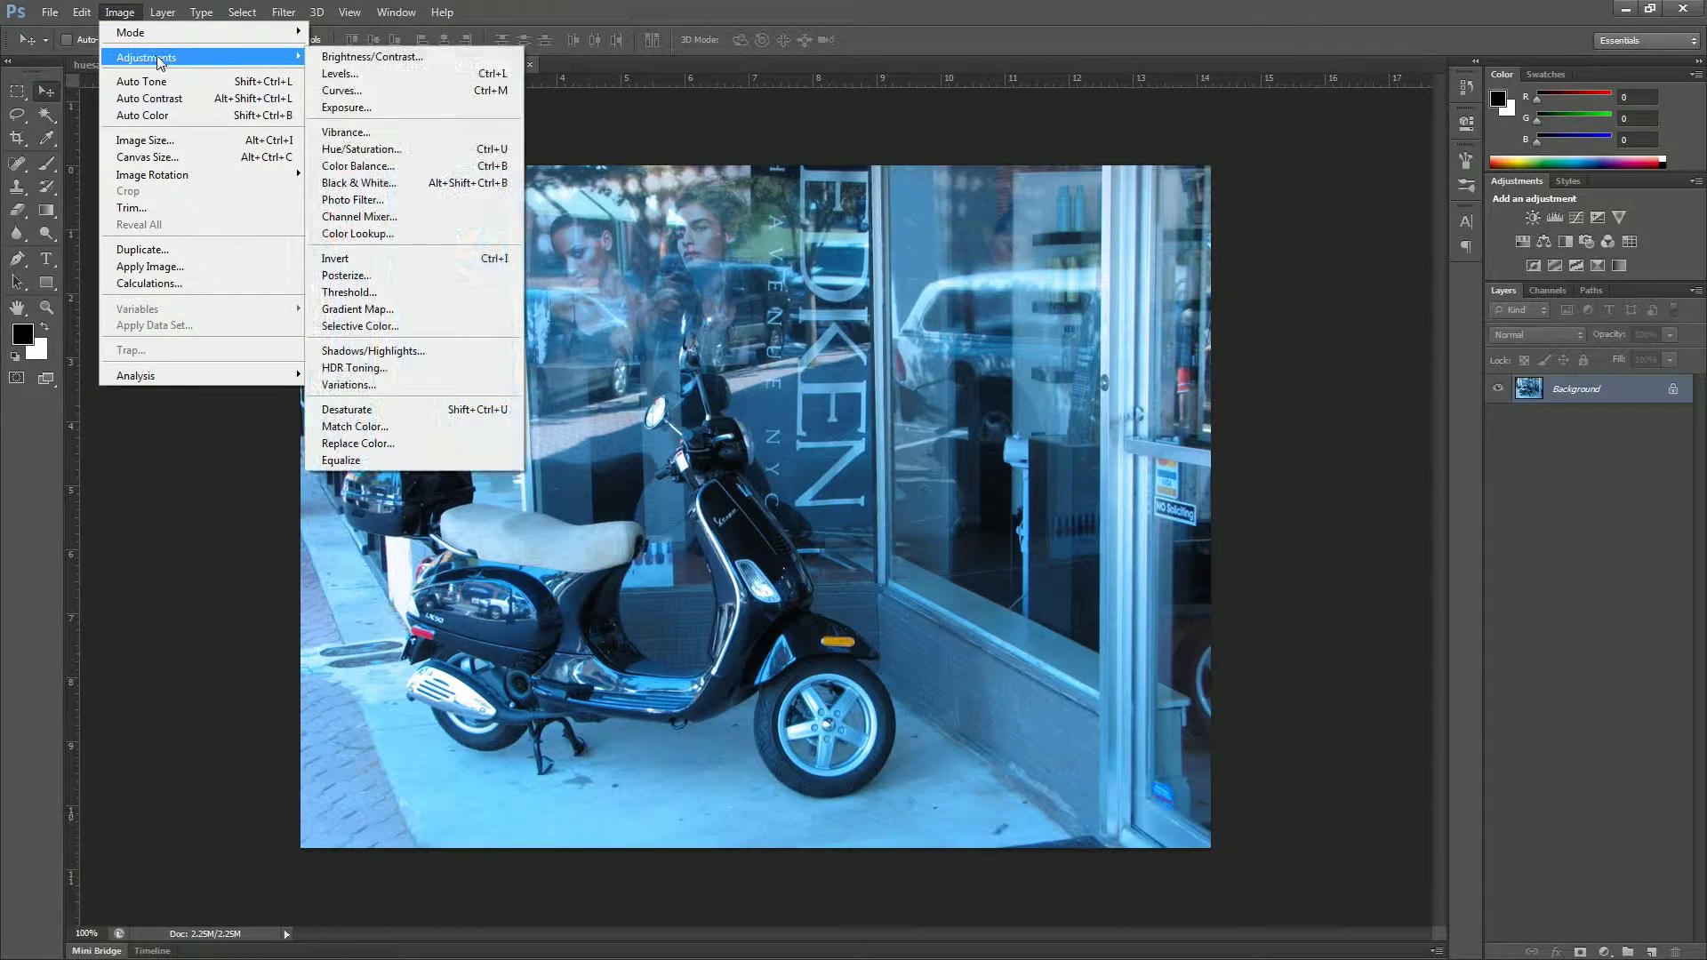
left_click(401, 149)
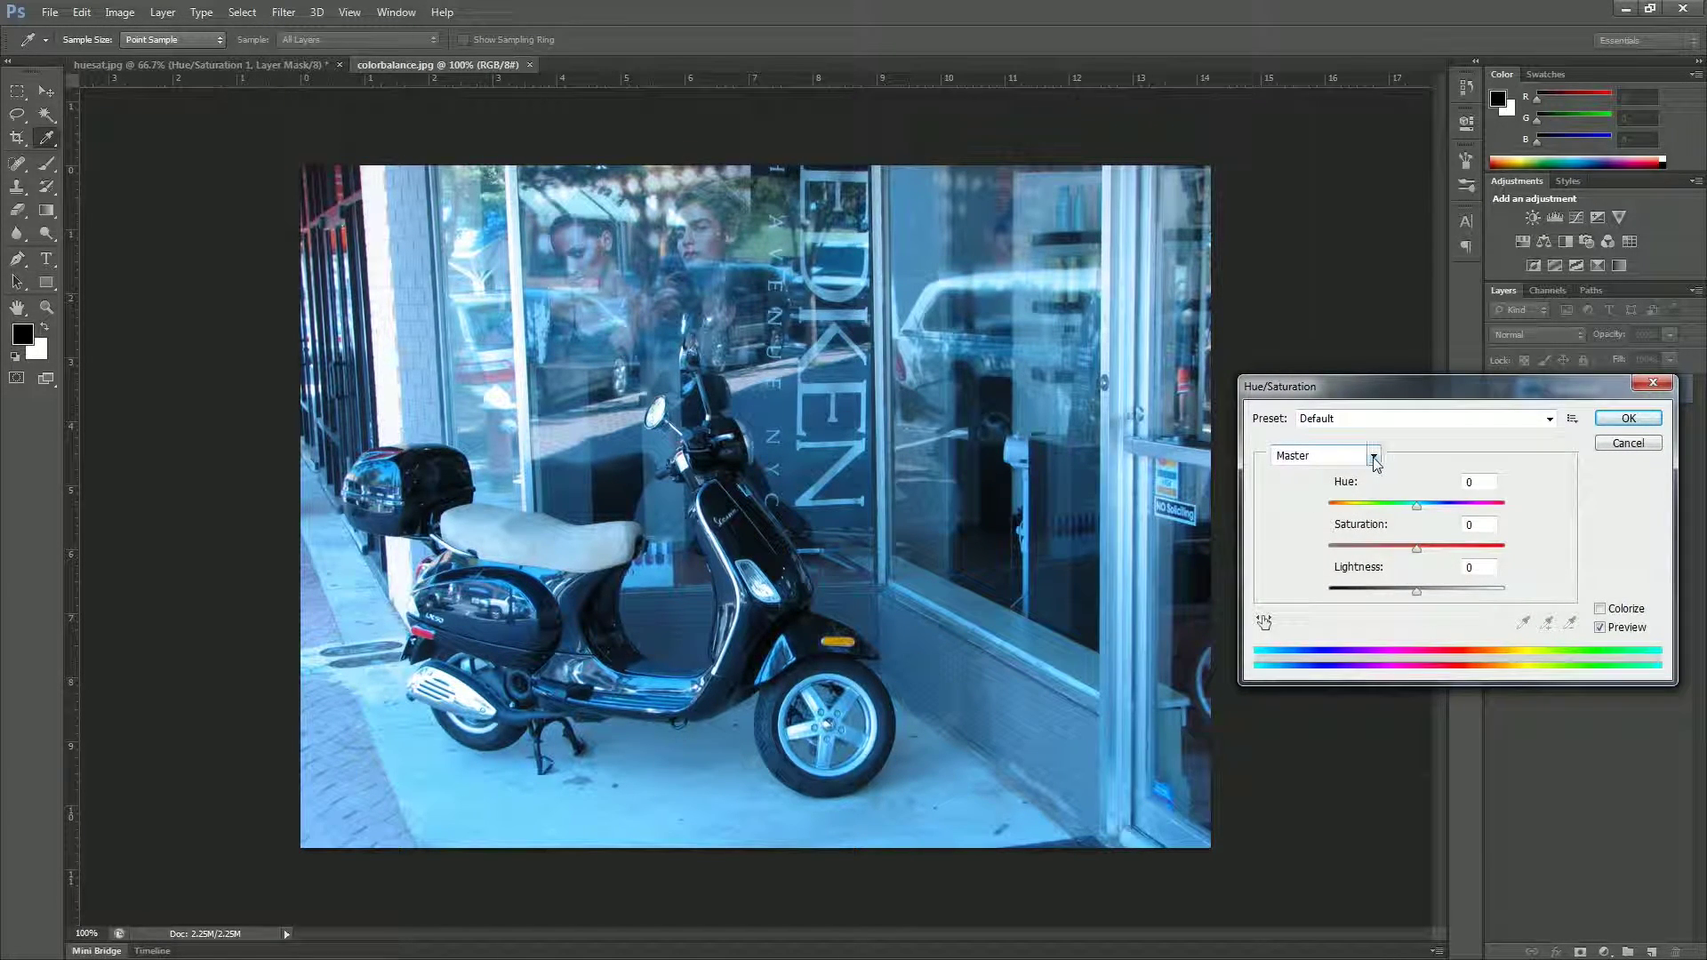
left_click(1331, 457)
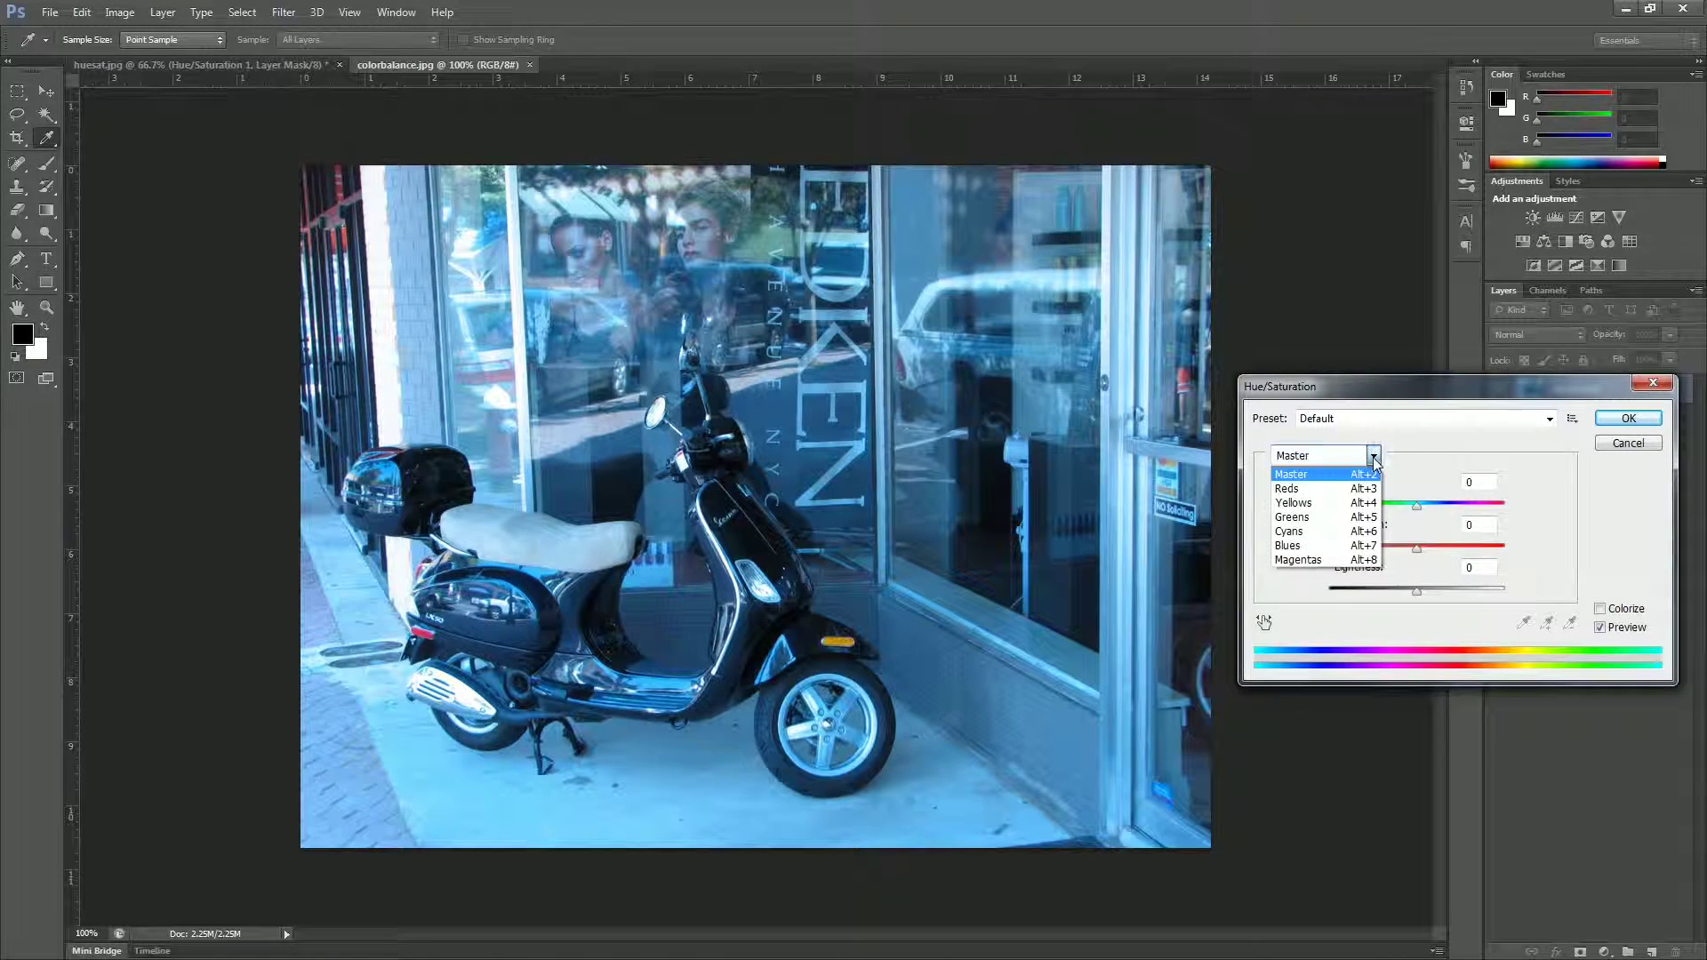
left_click(1331, 533)
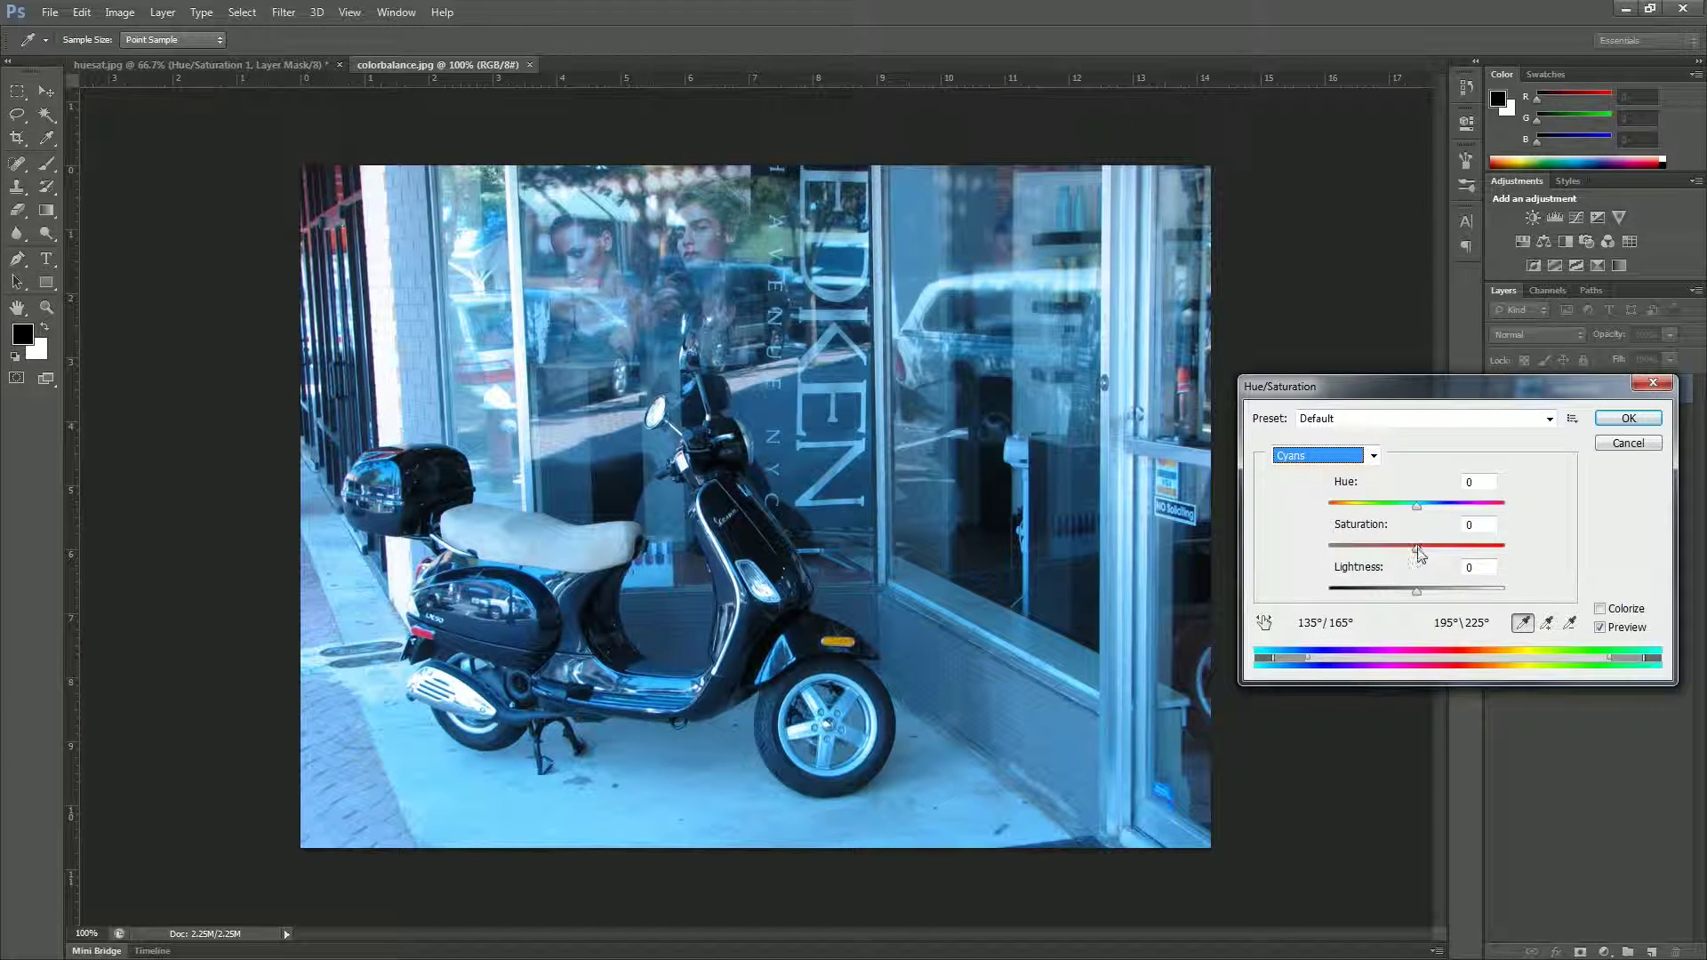
left_click_drag(1418, 548, 1336, 562)
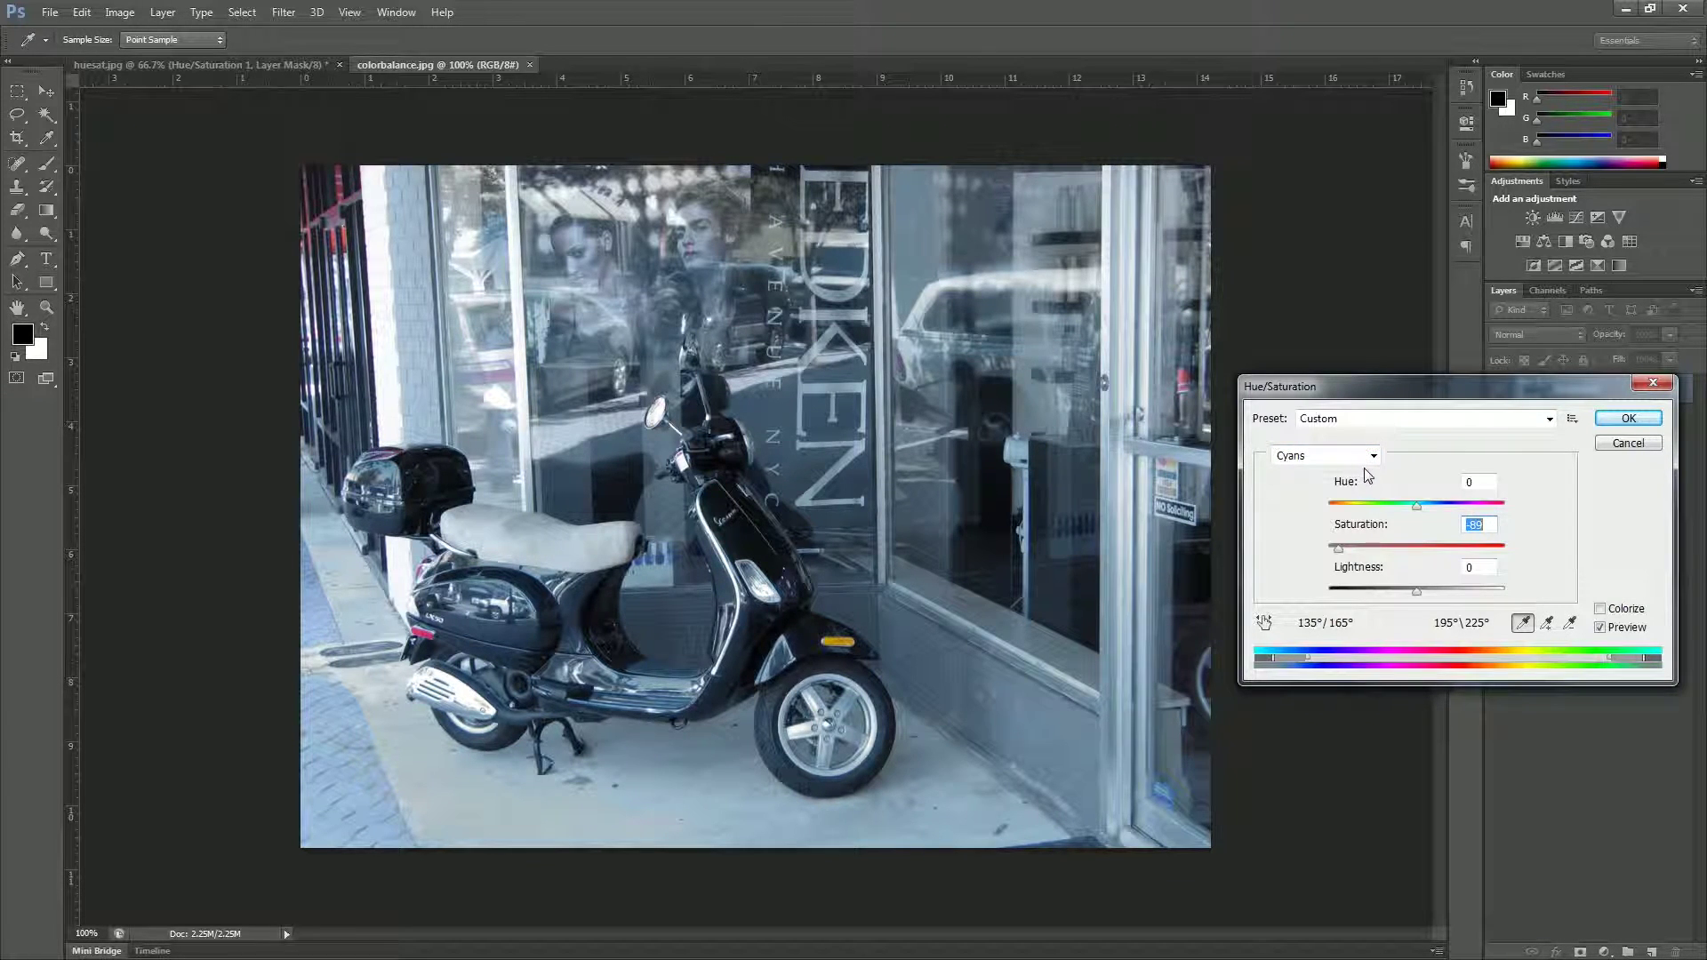
left_click(1372, 458)
left_click(1298, 545)
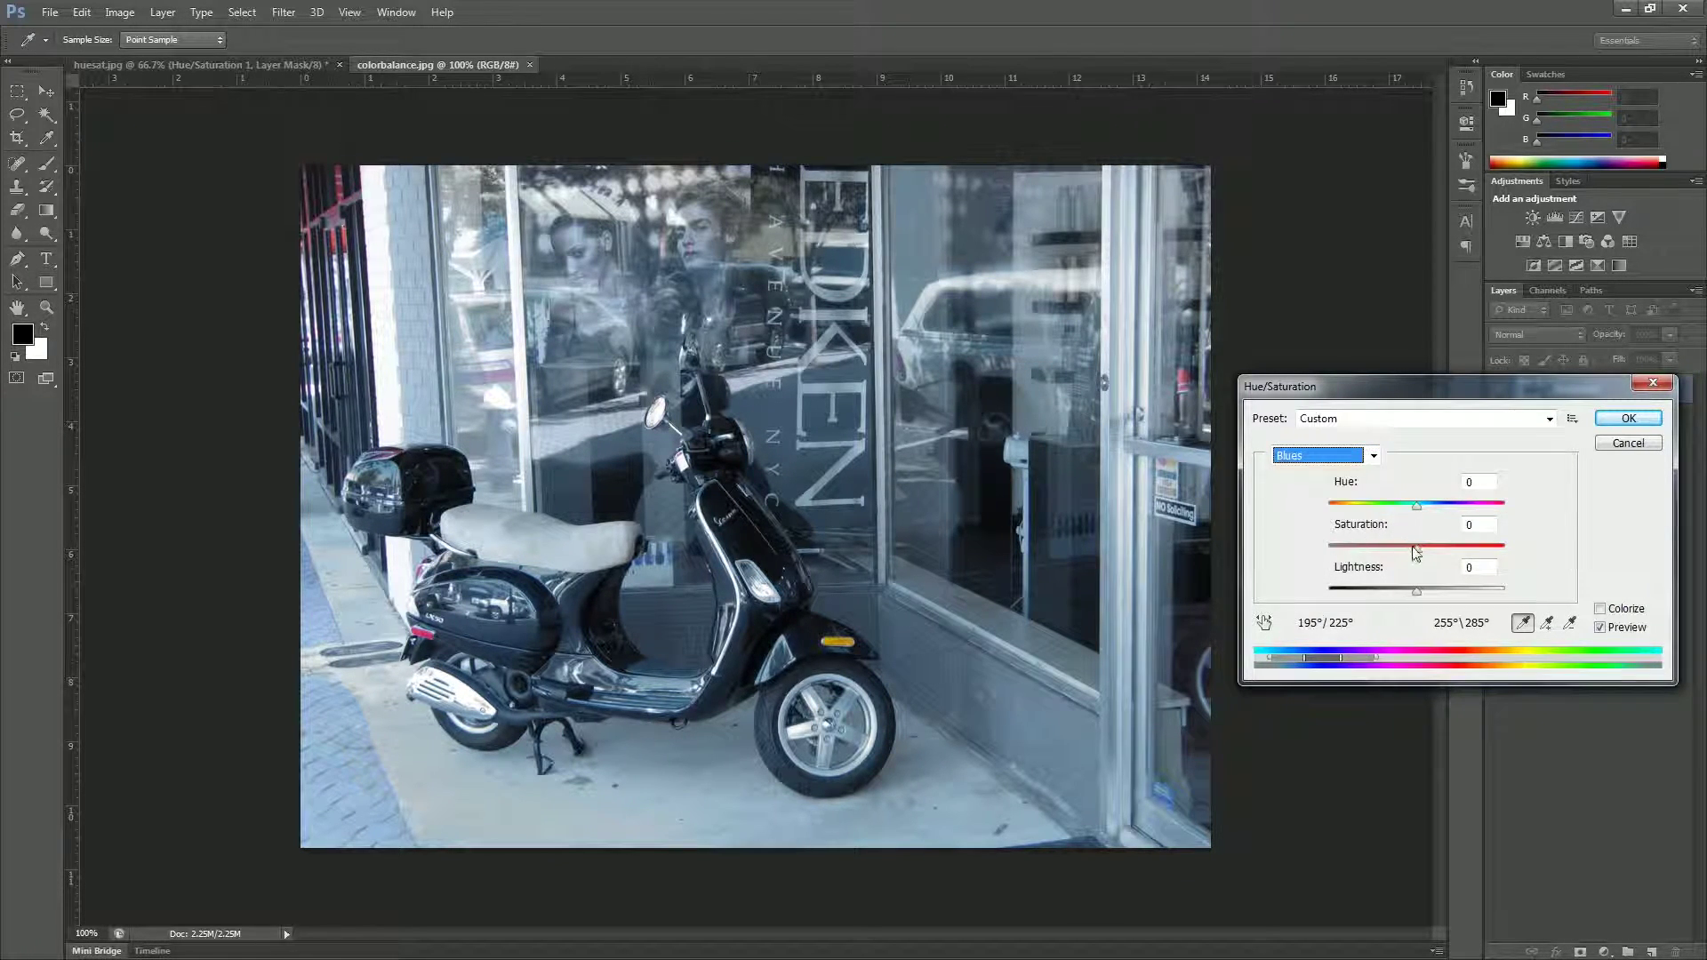
left_click_drag(1426, 548, 1459, 604)
left_click(1628, 418)
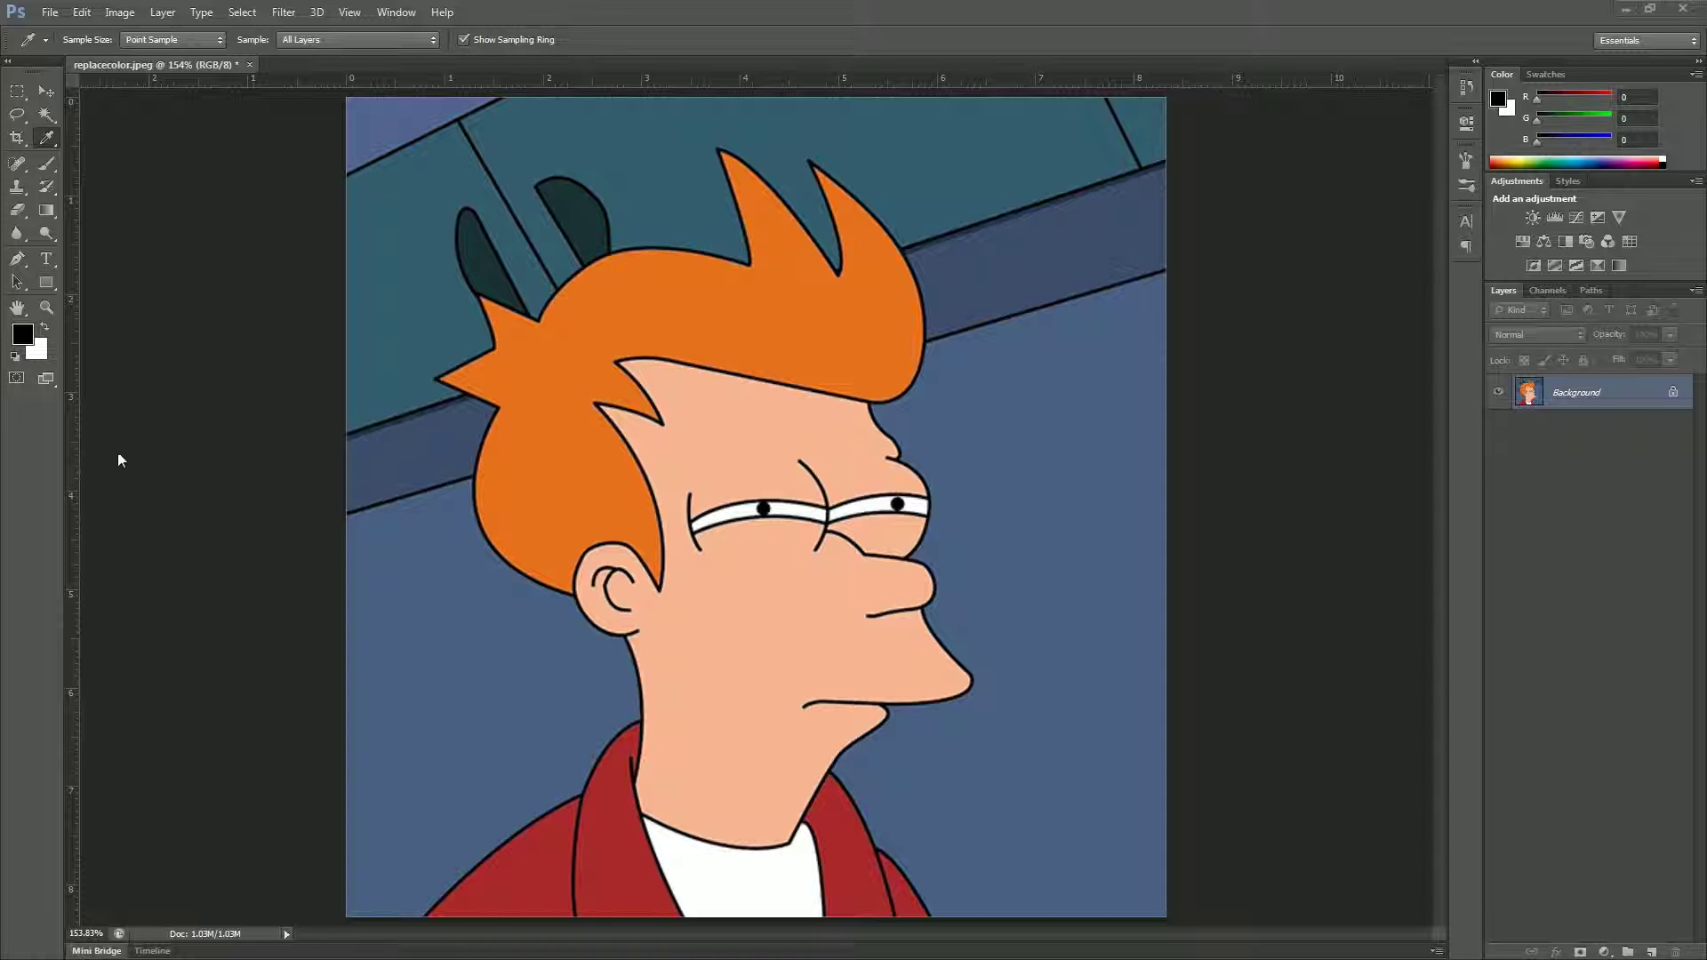
- Open Replace Color on the cartoon and sample the orange hair as the target colour
left_click(119, 12)
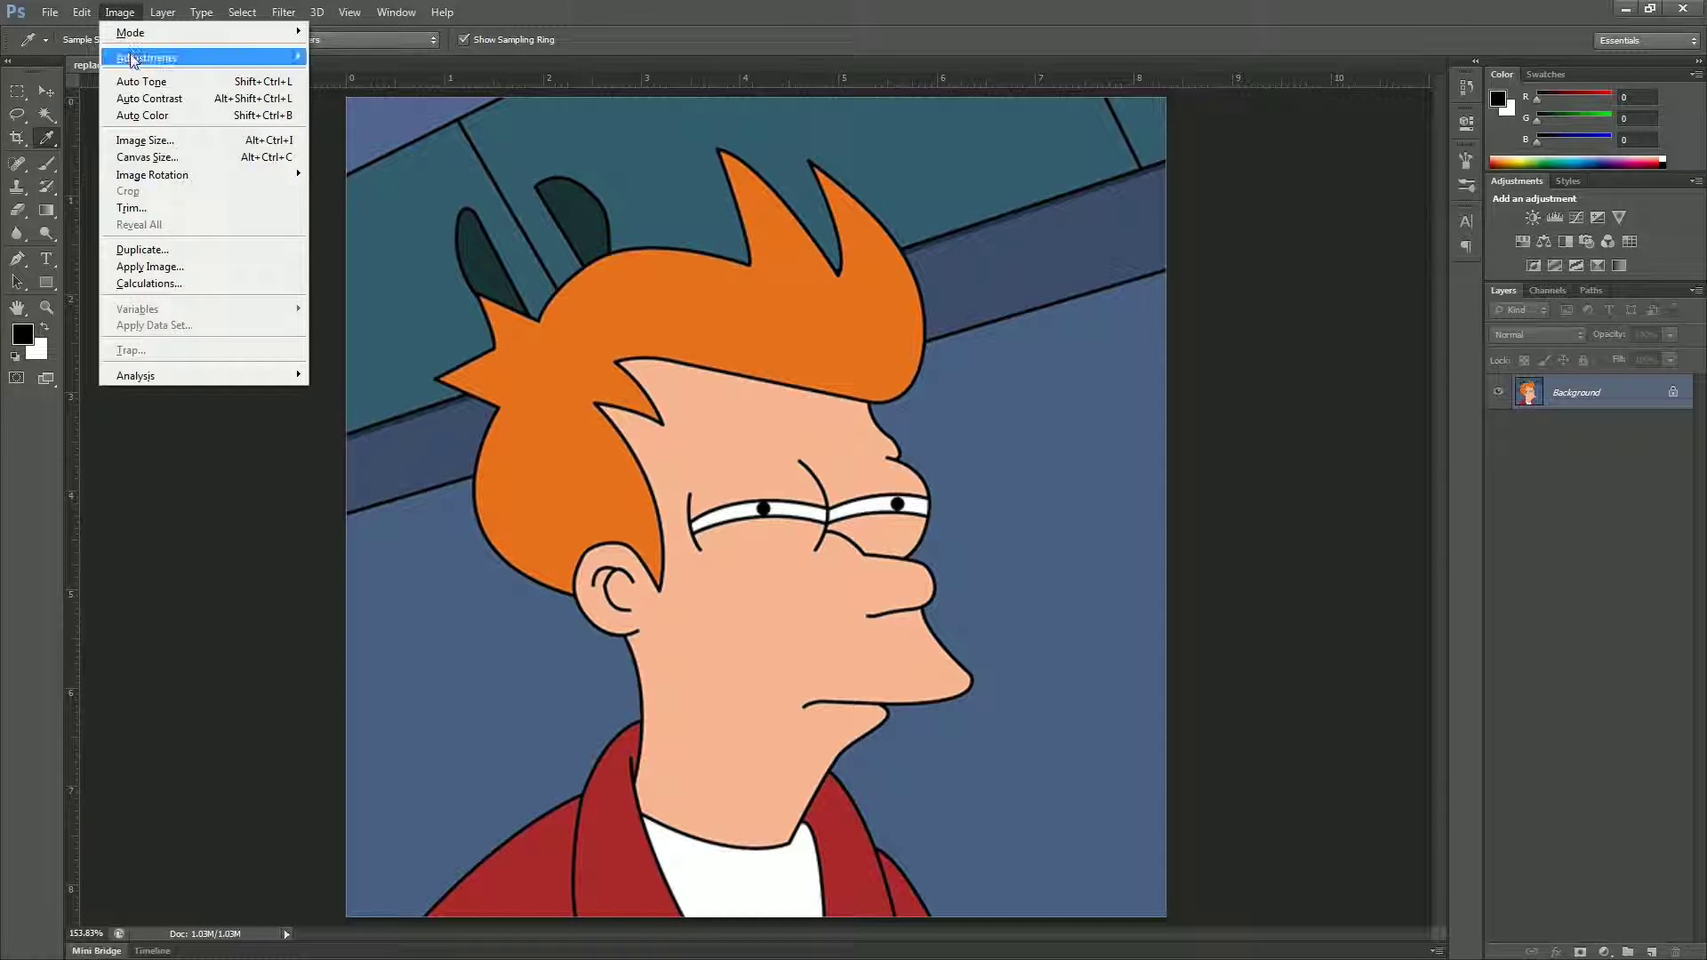
mouse_move(181, 64)
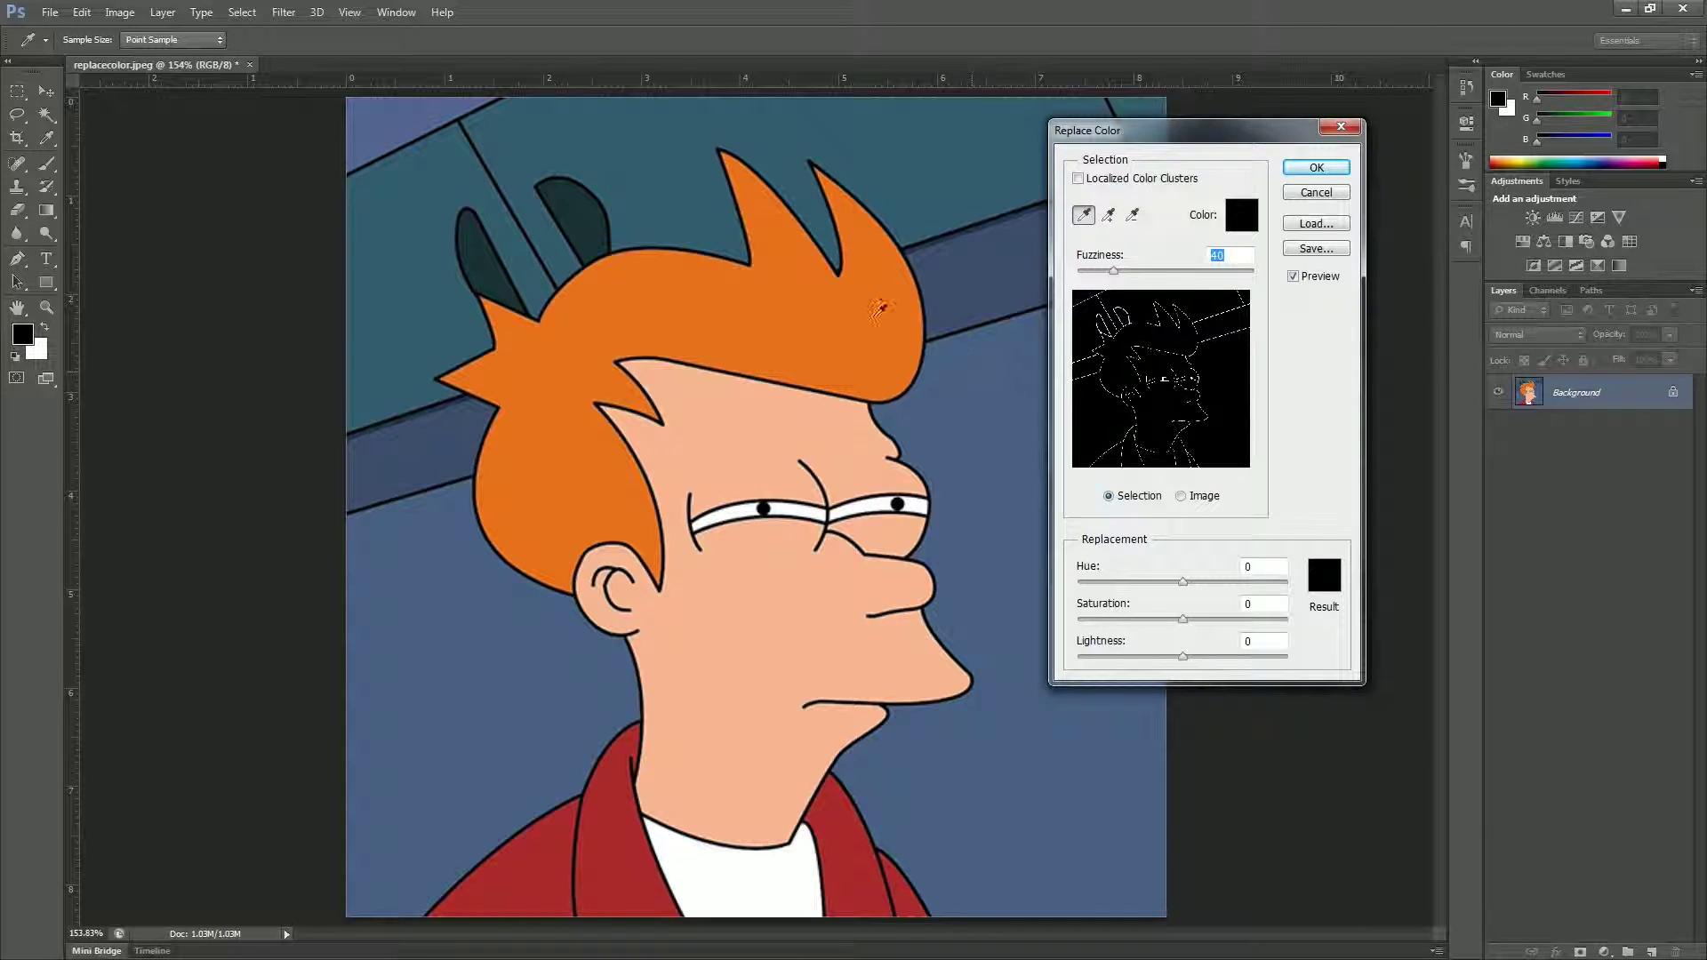
left_click(660, 327)
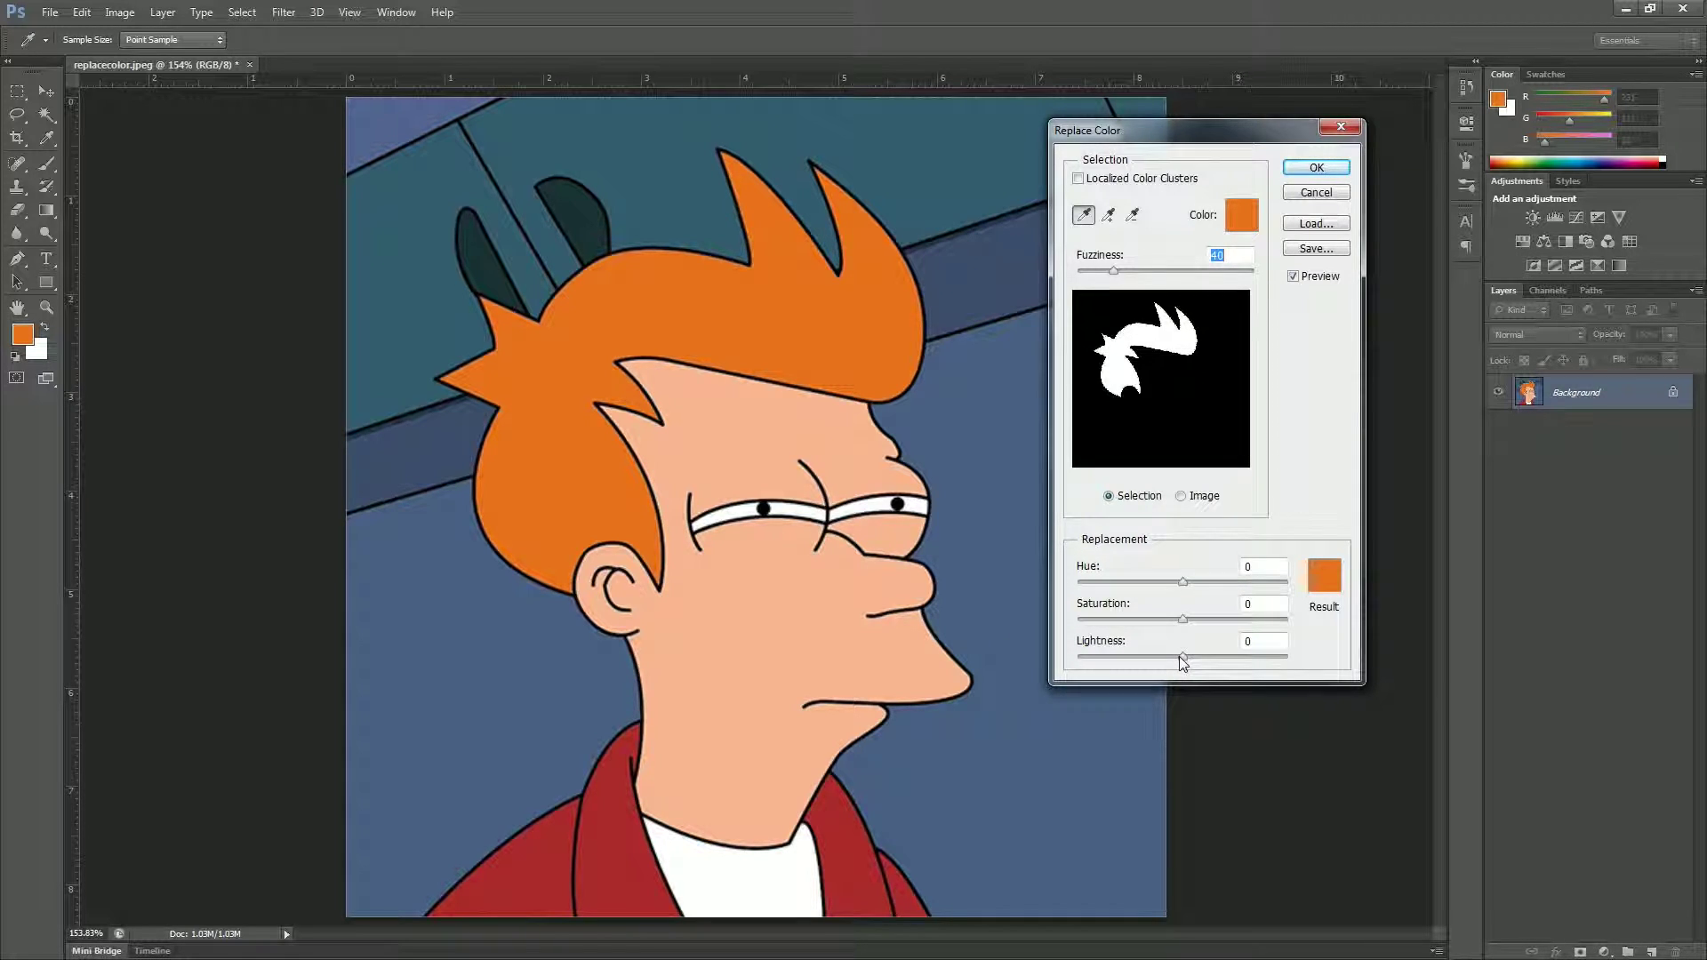
- In Replace Color, set Lightness to -100 and tune Fuzziness from about 124 down to spare the skin, then apply
left_click_drag(1183, 657, 1077, 658)
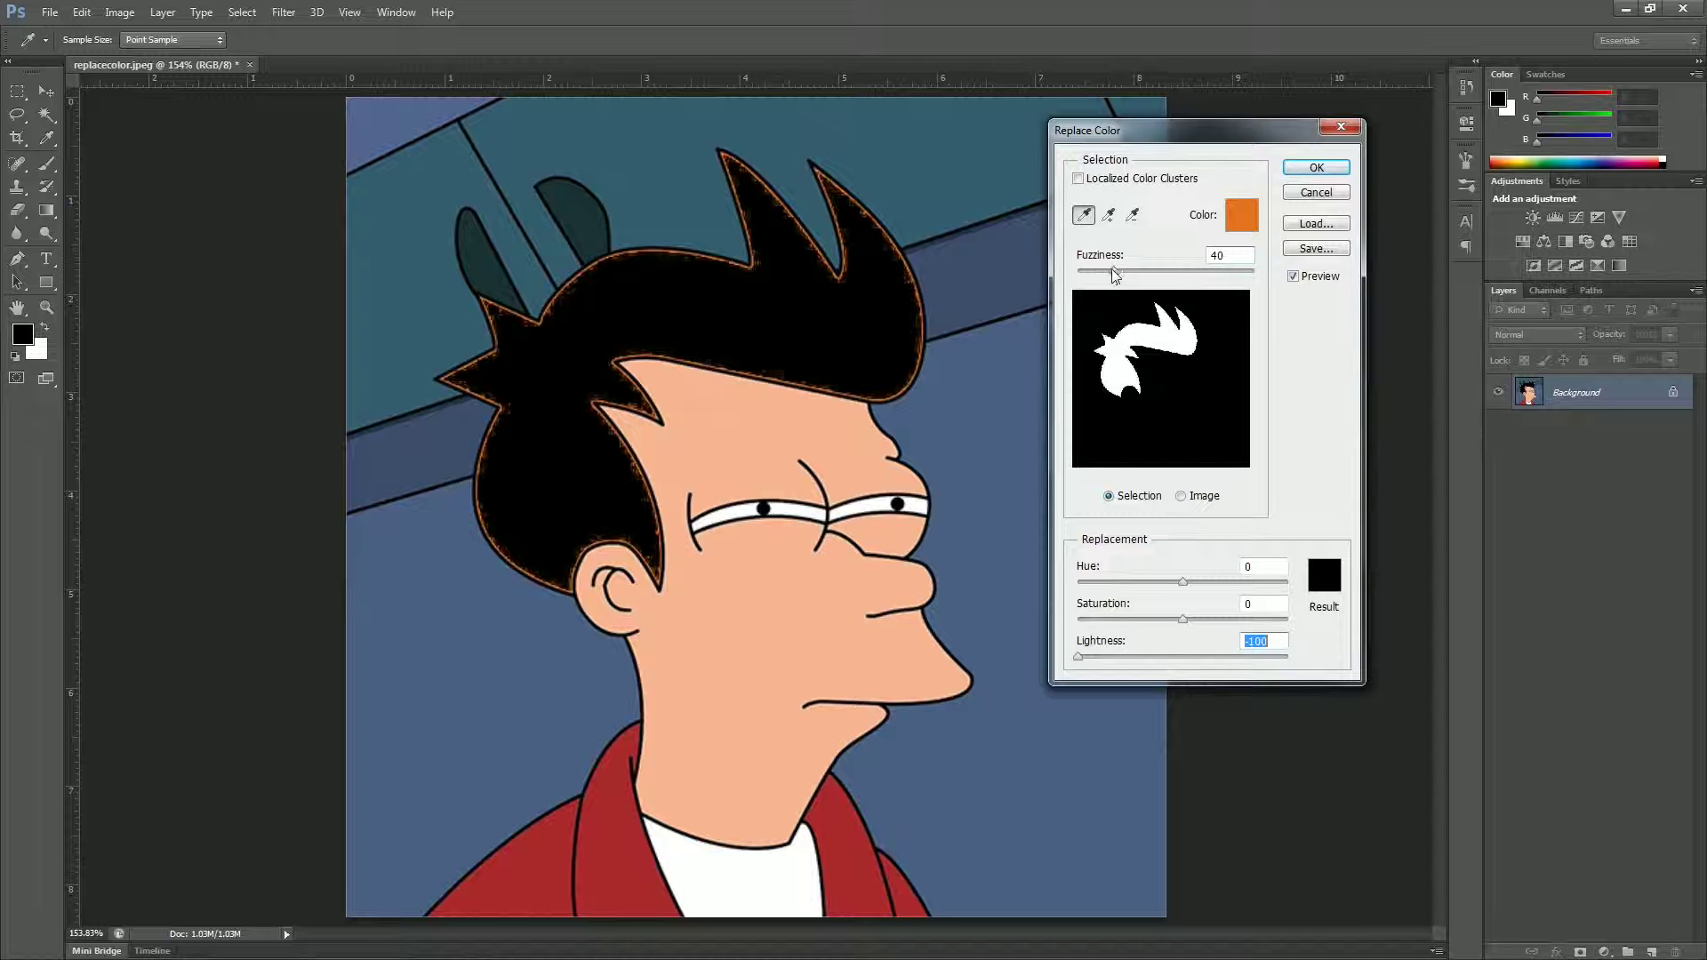
left_click_drag(1115, 276, 1213, 294)
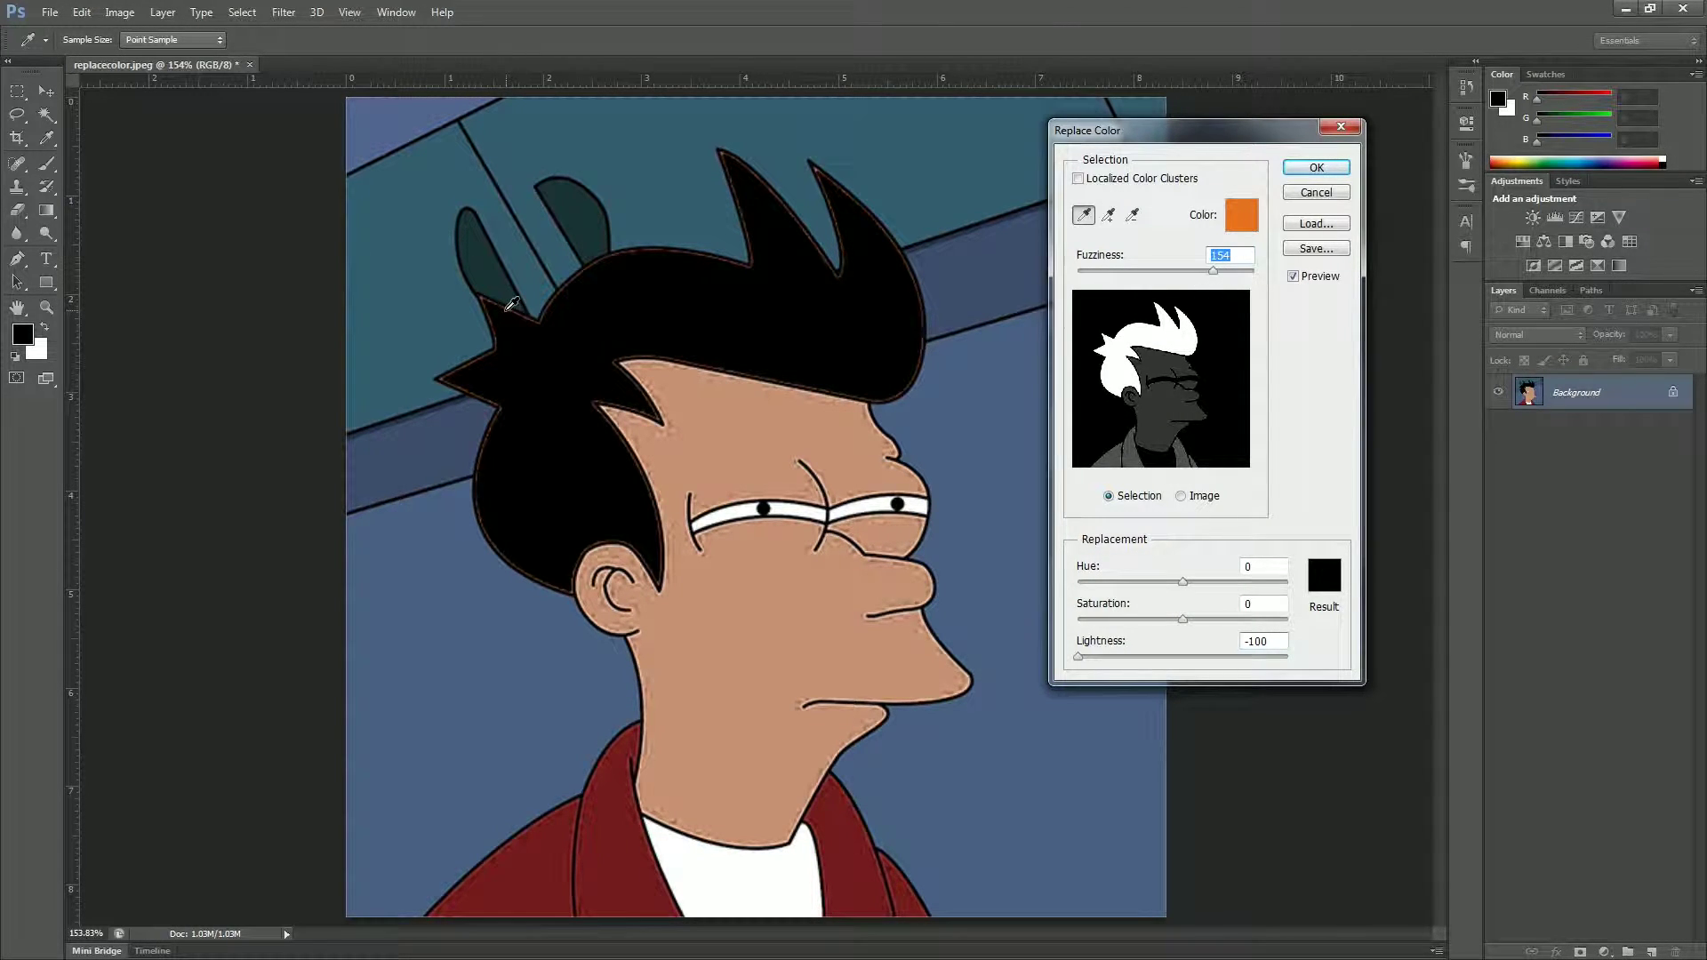
left_click_drag(1217, 277, 1163, 294)
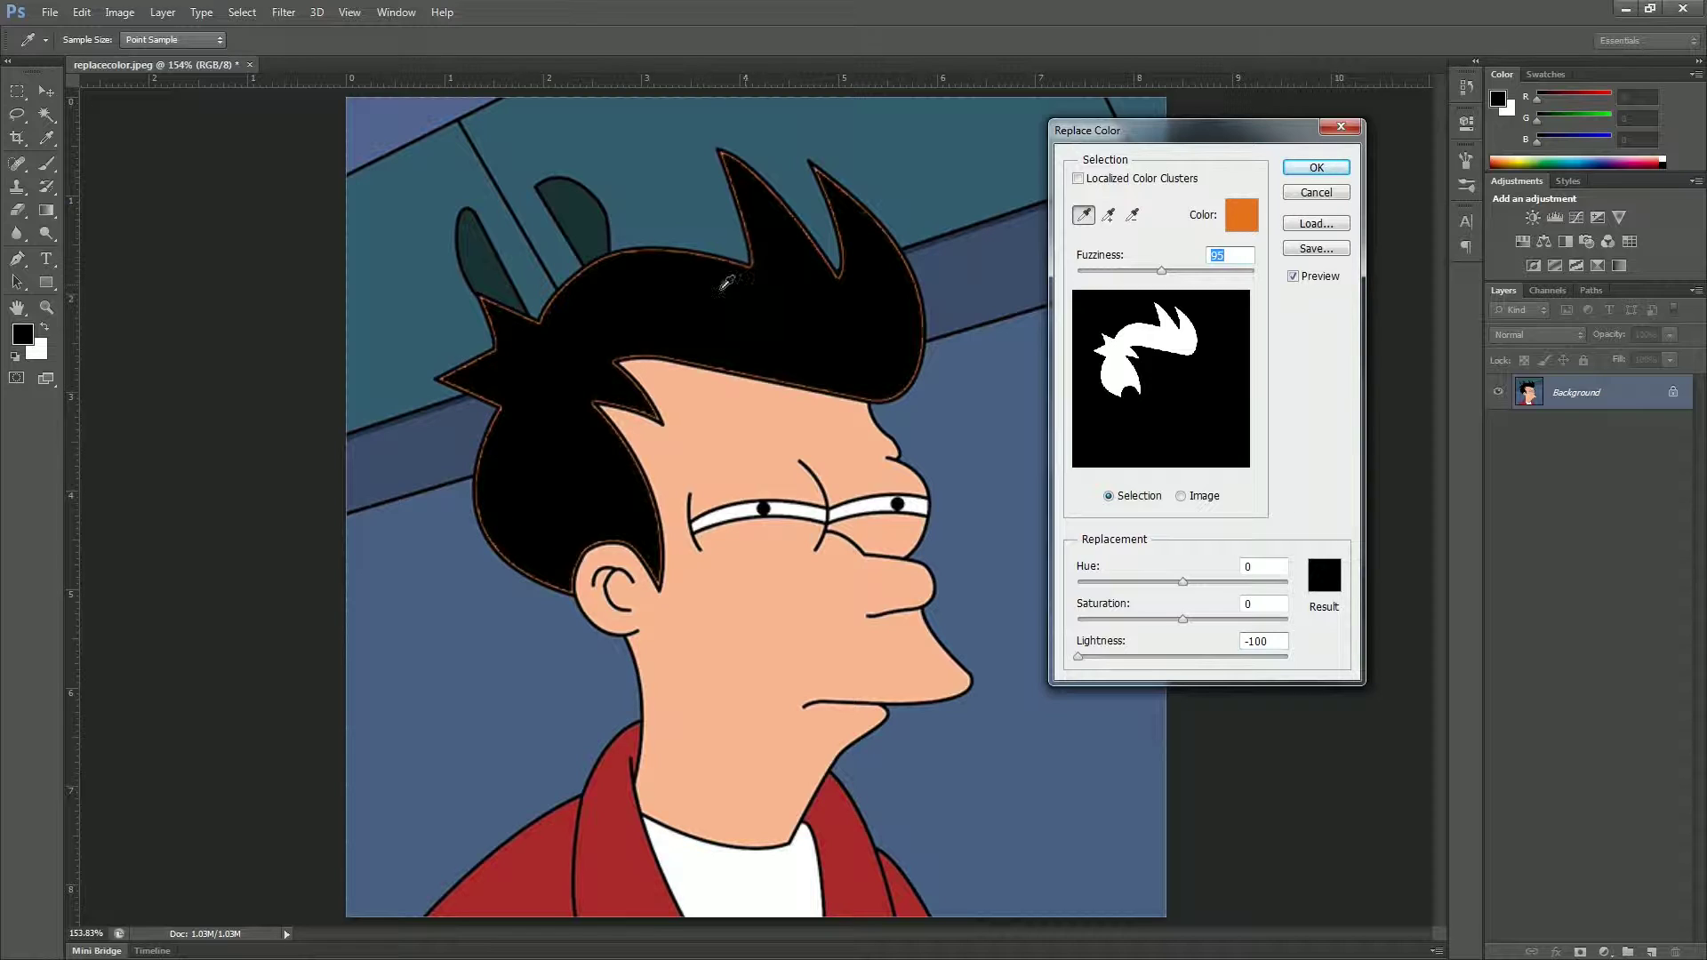
left_click(1316, 169)
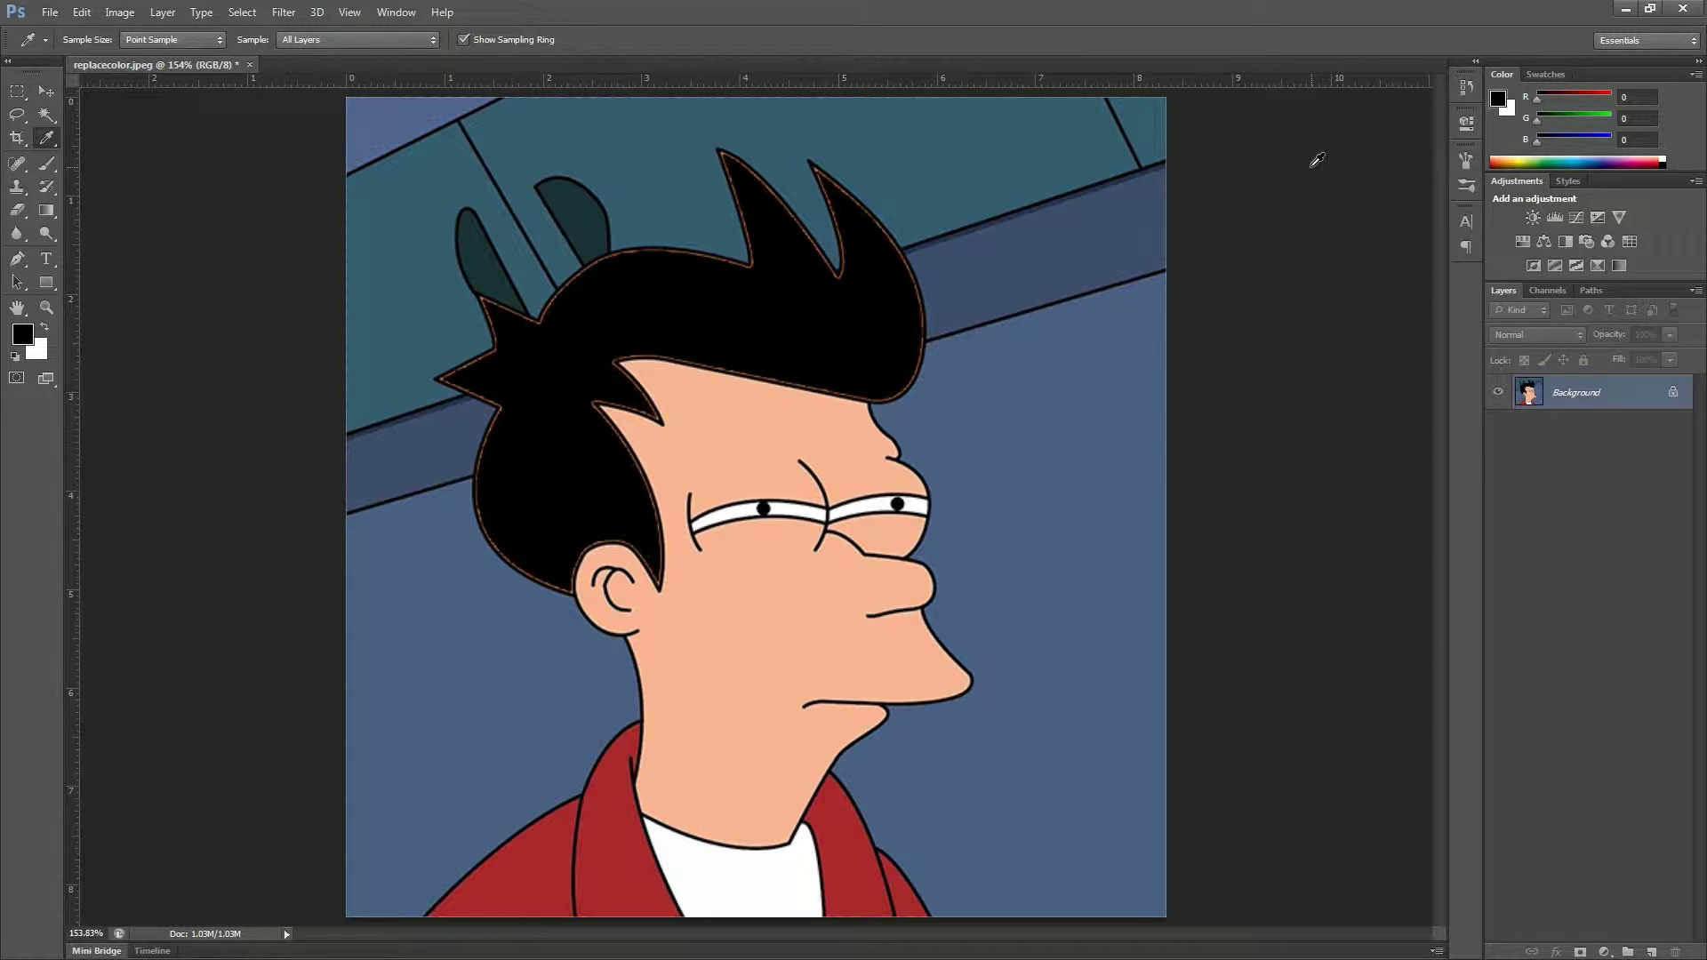
- Reopen Replace Color to review it, then cancel without further changes
left_click(119, 11)
mouse_move(178, 55)
left_click(362, 444)
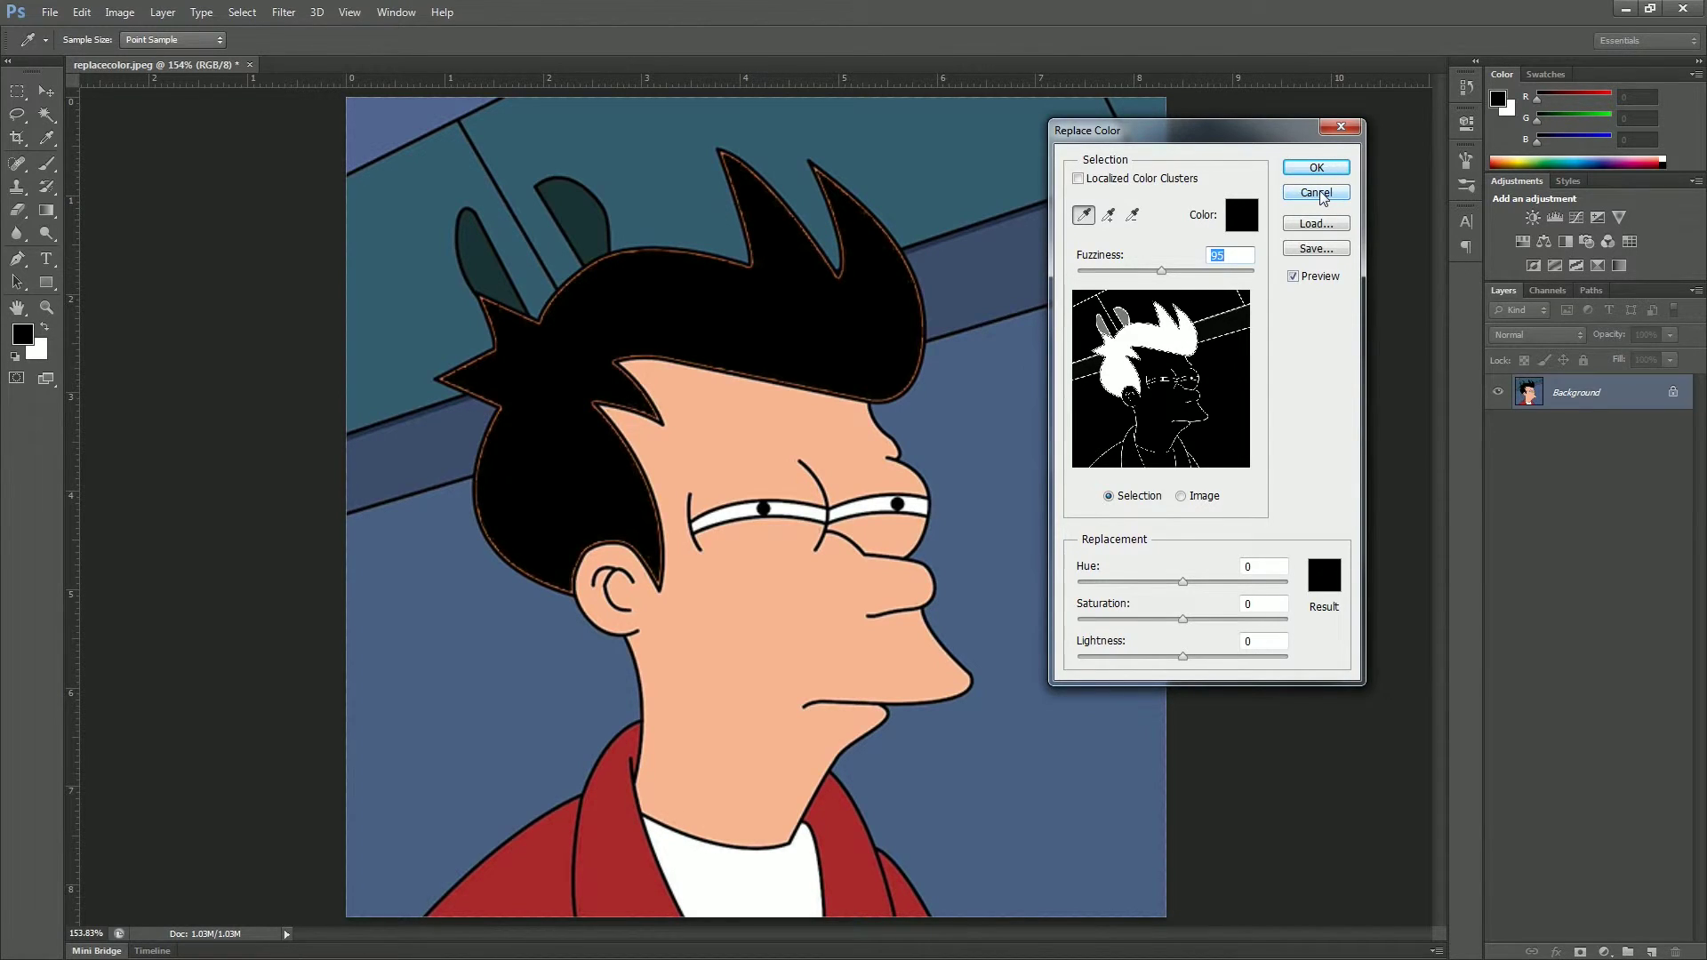
left_click(1317, 192)
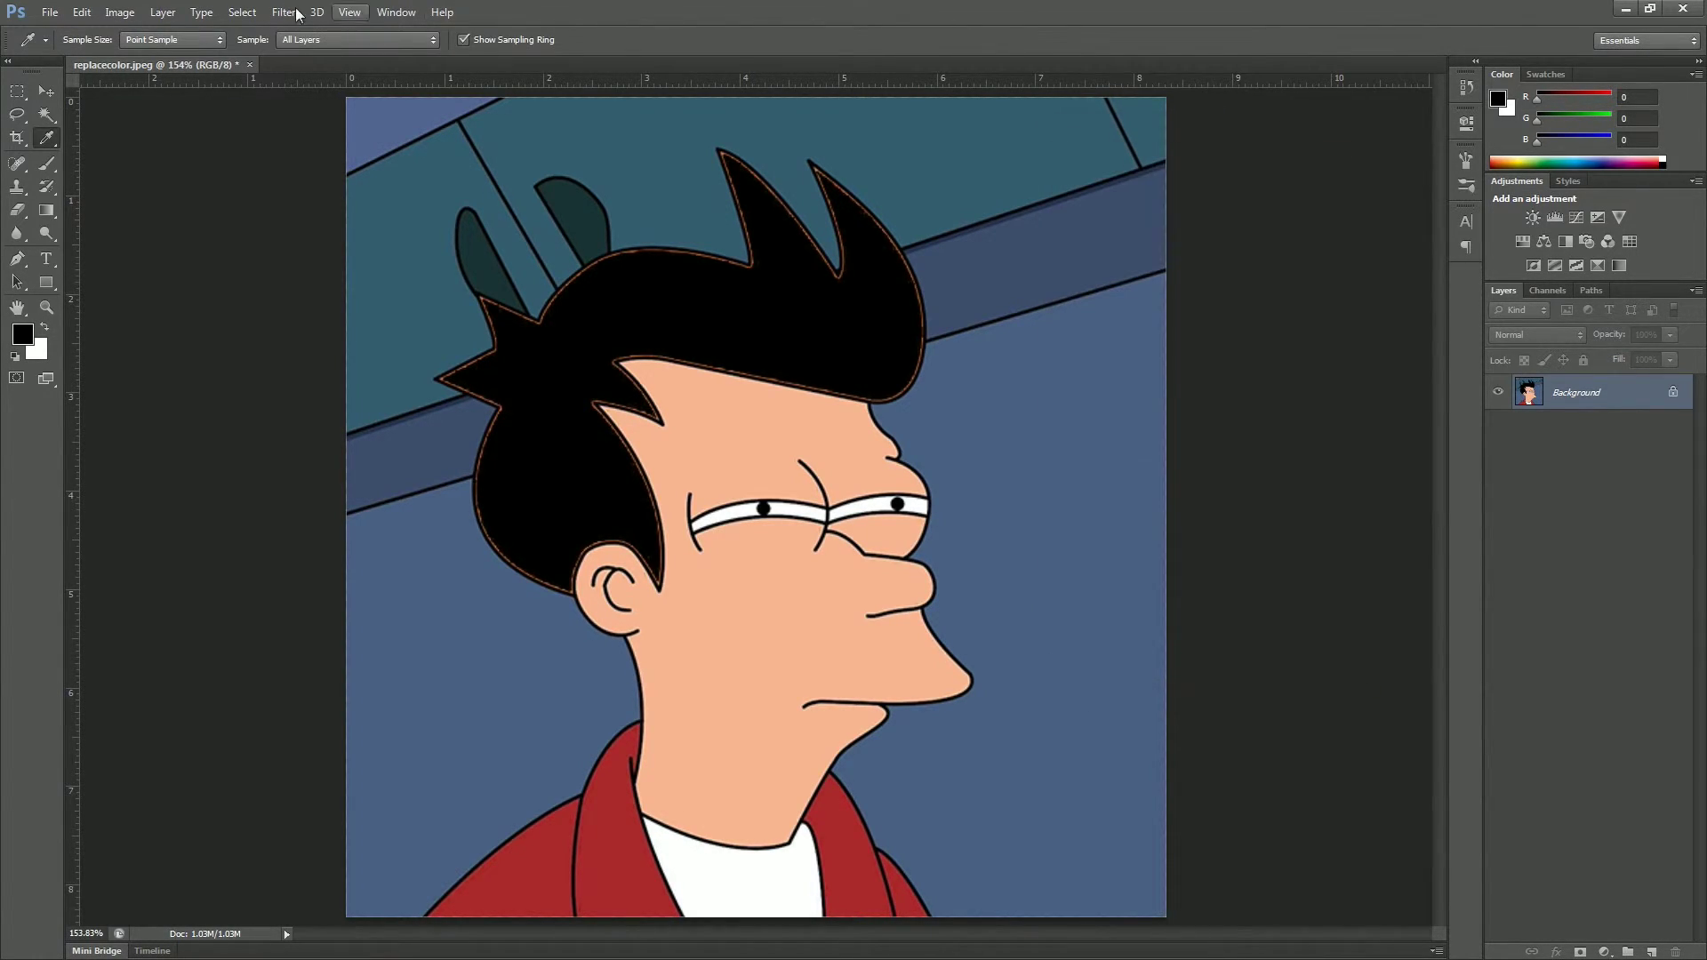
- Show the Image > Adjustments submenu
left_click(81, 11)
mouse_move(119, 12)
mouse_move(133, 57)
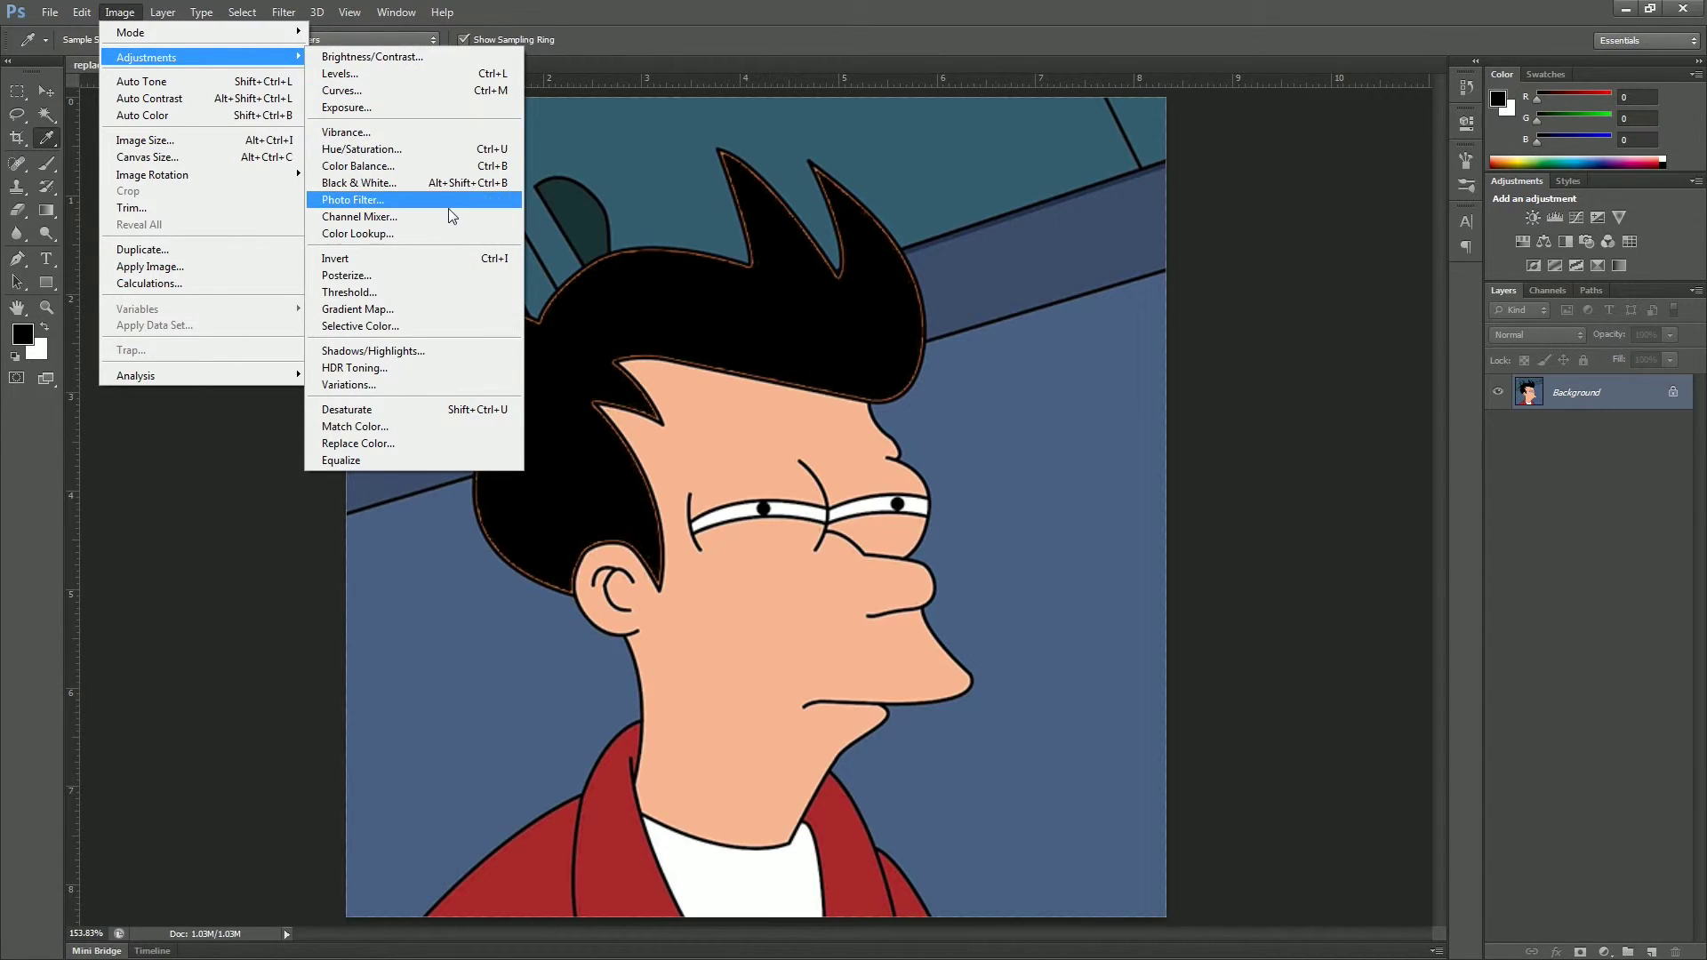